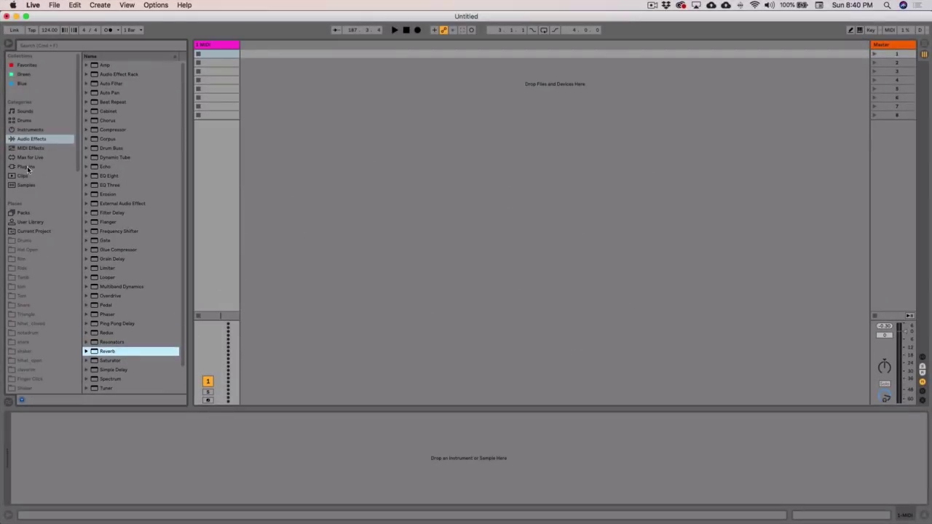
- Load Algonaut's Atlas Audio Units plug-in onto the first MIDI track
click(26, 167)
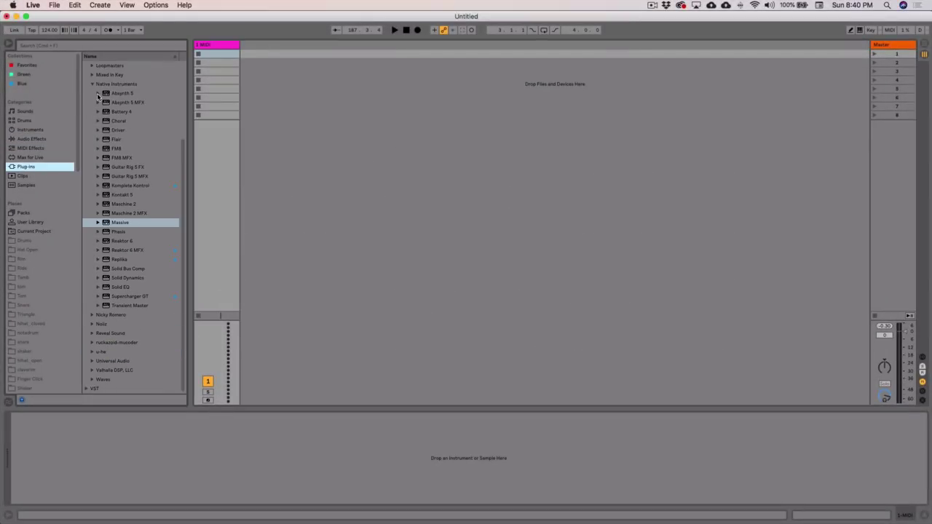
click(93, 84)
click(106, 83)
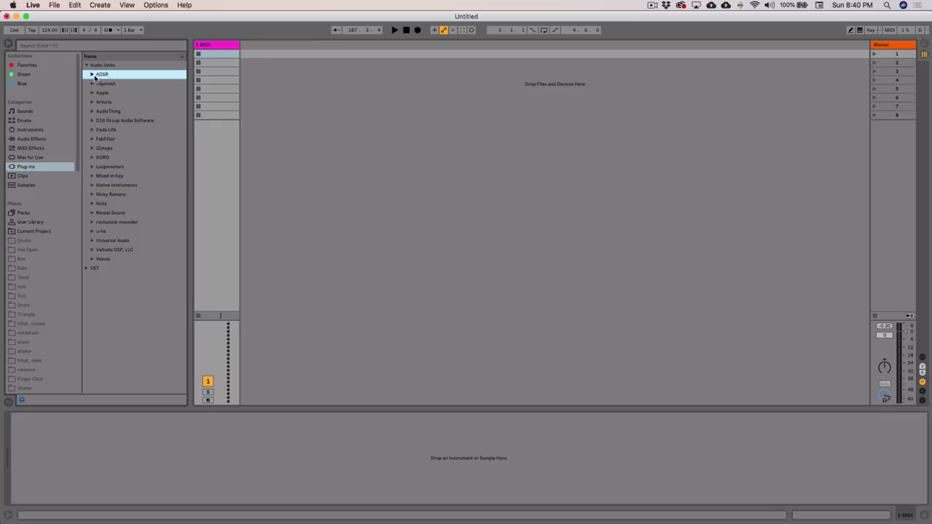
click(92, 83)
drag(115, 93, 216, 91)
- Audition kick samples on the Atlas map and assign kick_sub_clickspace to drum pad 1 (C3)
drag(797, 340, 633, 327)
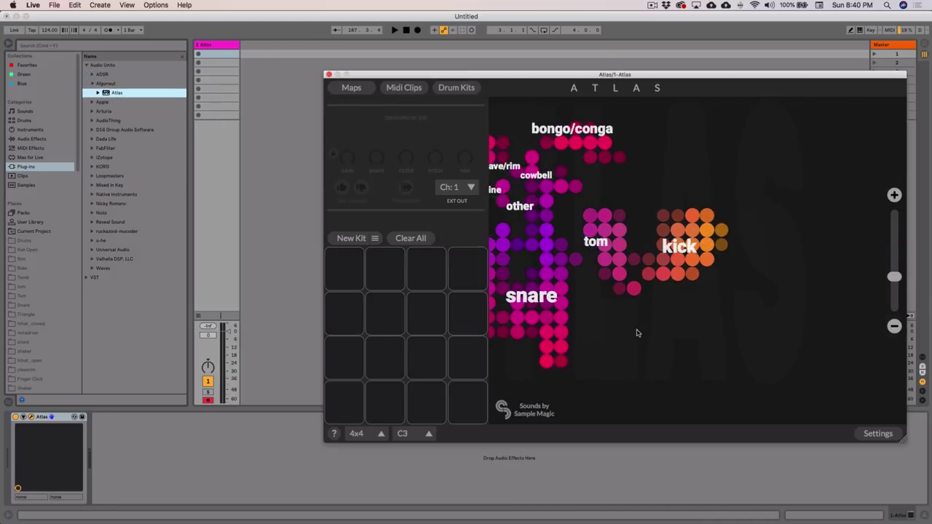
scroll(696, 318, up, 5)
scroll(696, 335, up, 2)
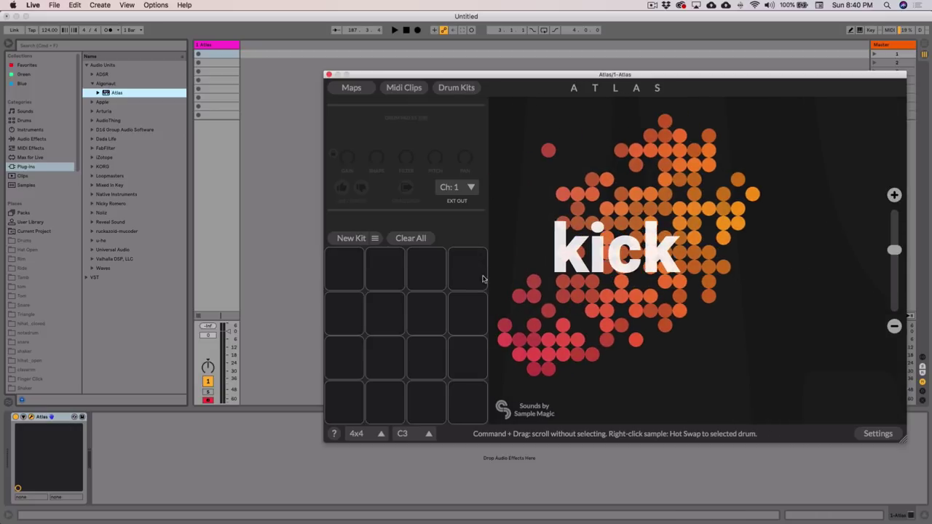
click(708, 266)
click(722, 266)
click(708, 281)
click(708, 295)
click(708, 282)
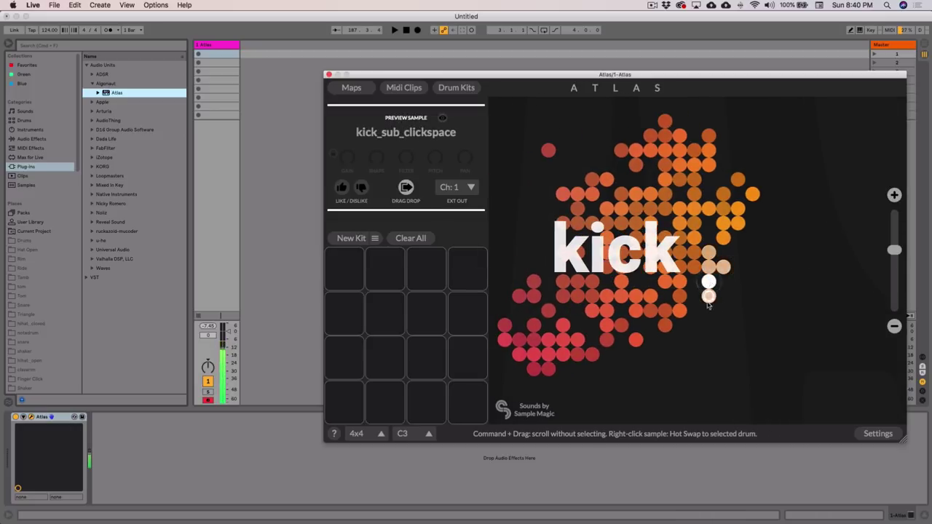
drag(707, 278, 344, 402)
- Create a one-bar clip in the Atlas track's first slot with C3 kick notes on every beat at velocity 97
double_click(211, 55)
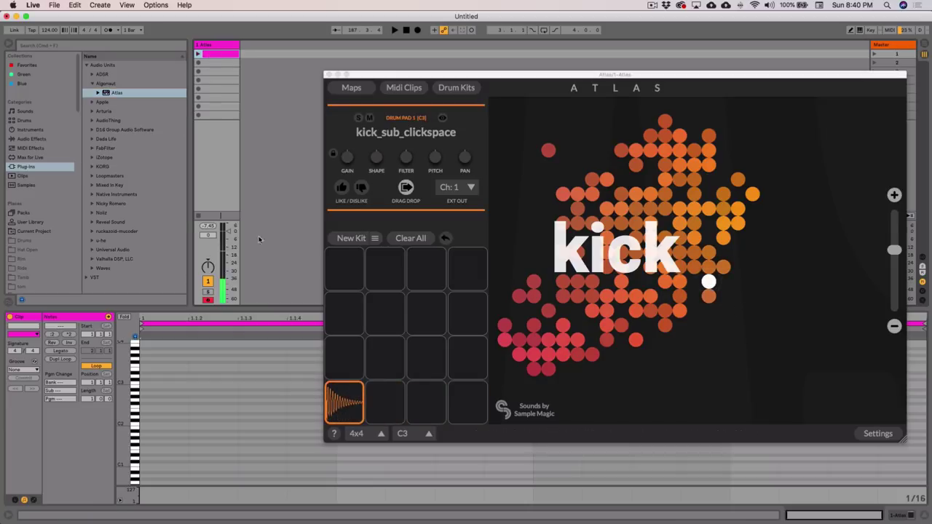
double_click(151, 385)
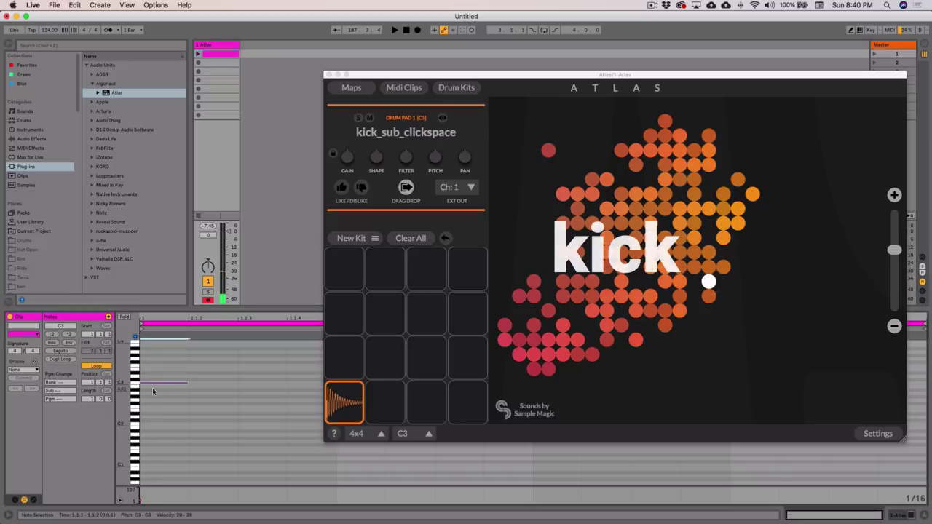
double_click(153, 386)
mouse_move(151, 385)
mouse_down()
mouse_move(188, 371)
mouse_move(194, 416)
mouse_move(331, 443)
mouse_up()
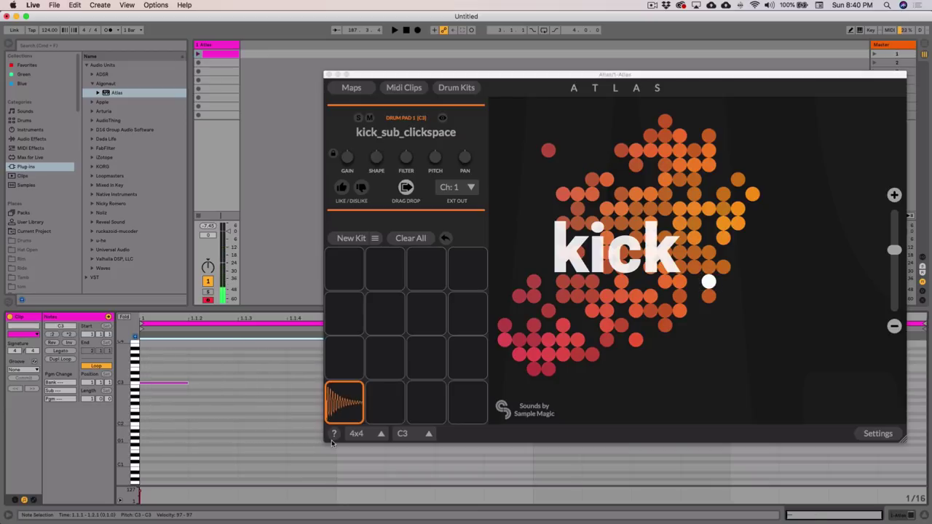
key(super+d)
key(super+d)
click(263, 428)
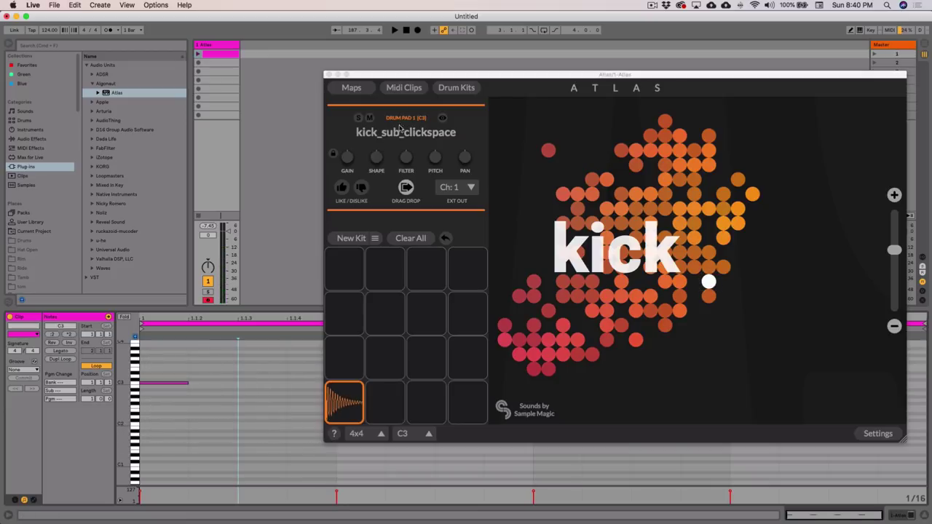
- Duplicate the kick clip's loop until it is four bars long, and close the Atlas window
click(223, 56)
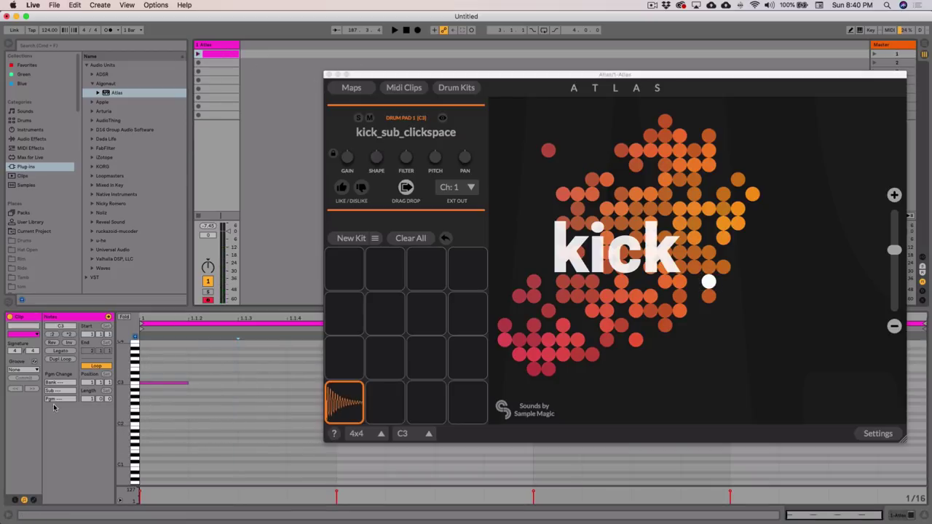
click(61, 360)
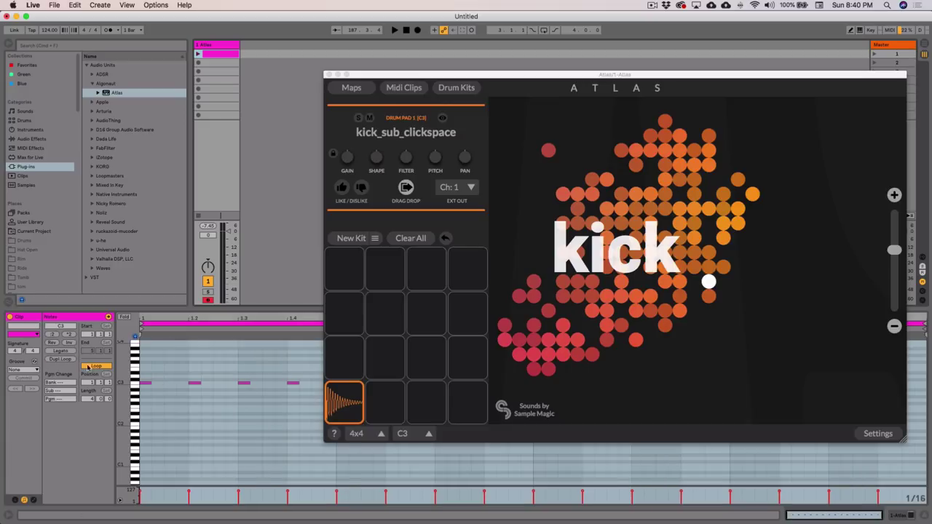
click(328, 74)
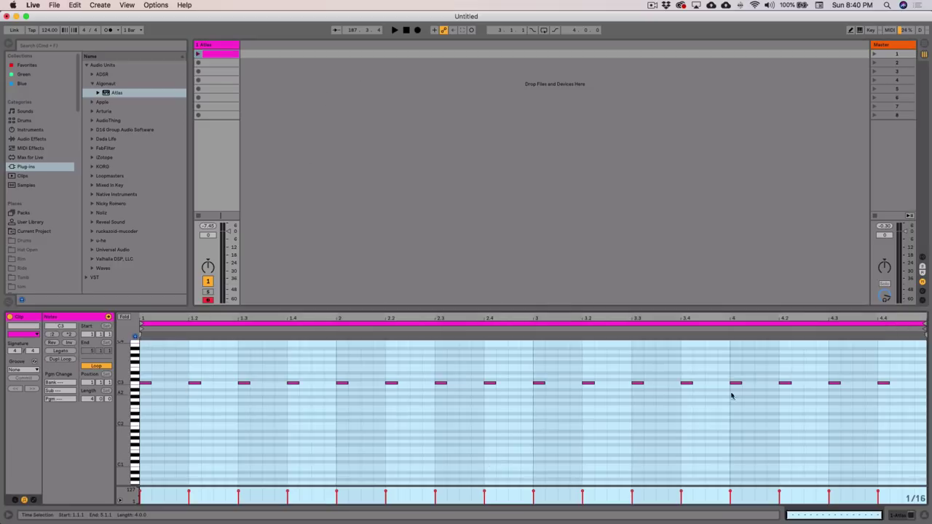
- Add extra C3 kick notes one sixteenth before bar 3 and at 4.4.3, and launch the Atlas clip
double_click(524, 383)
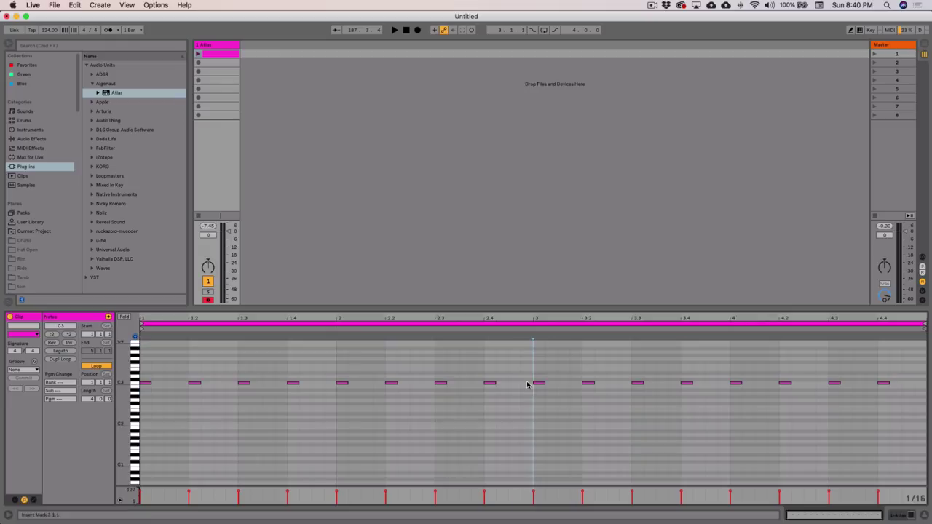
drag(531, 418, 531, 418)
double_click(909, 384)
click(905, 399)
click(206, 47)
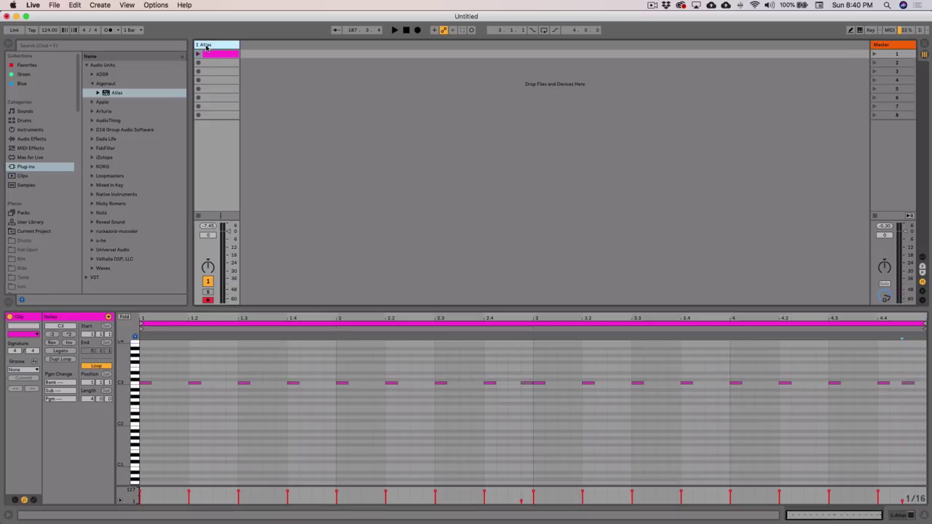
click(199, 53)
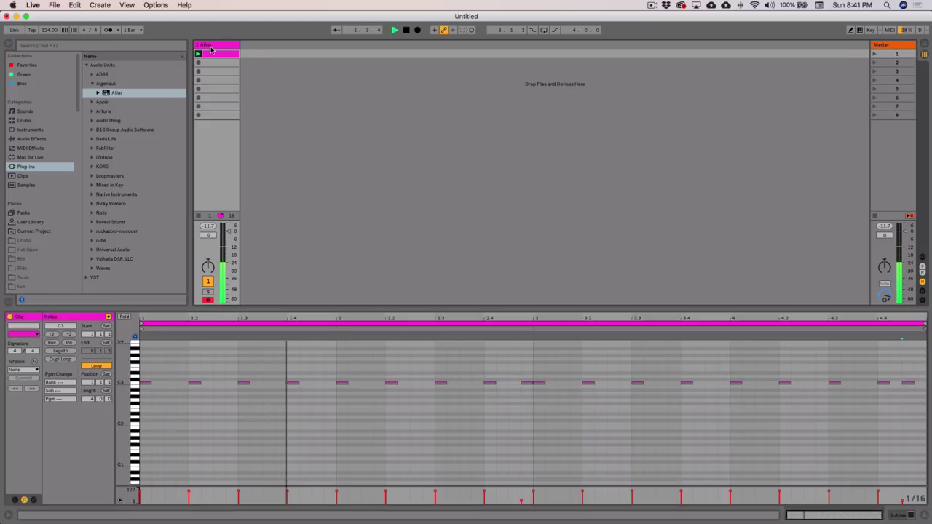
- Insert a new MIDI track after the Atlas track
click(212, 48)
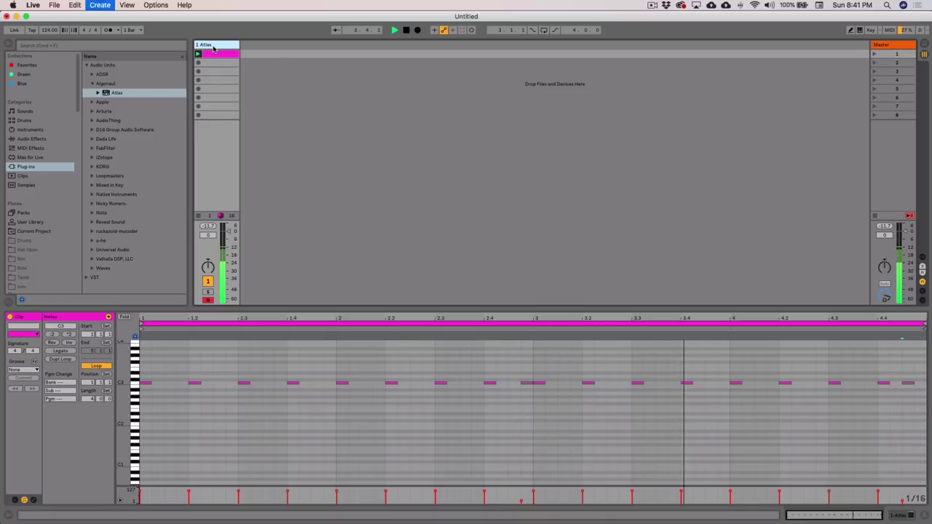
key(super+shift+t)
click(255, 47)
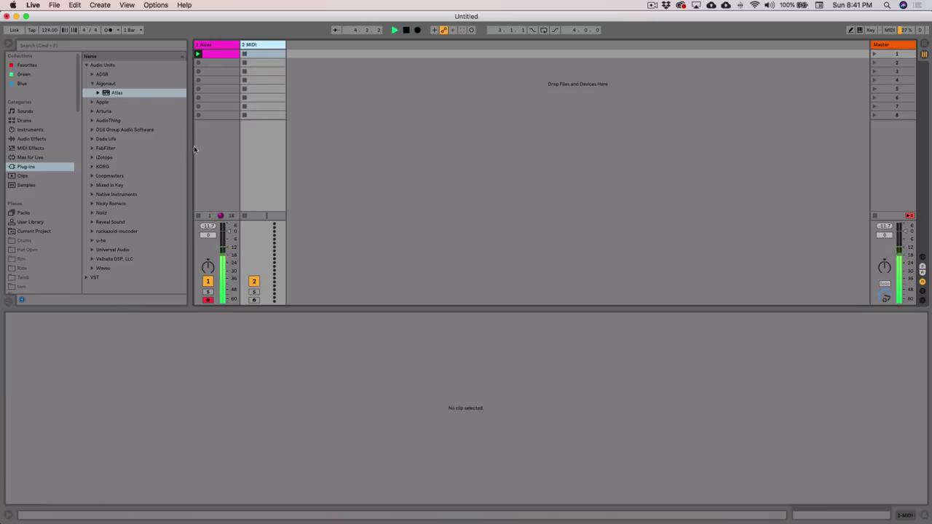
- Load Native Instruments' Massive onto the new MIDI track
click(93, 84)
click(107, 187)
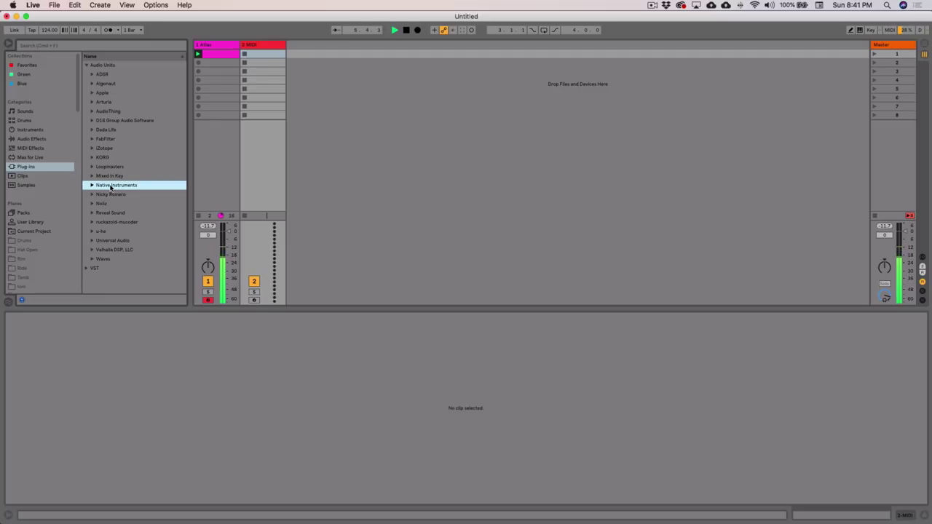
click(110, 177)
click(92, 185)
scroll(128, 244, down, 5)
scroll(127, 267, down, 2)
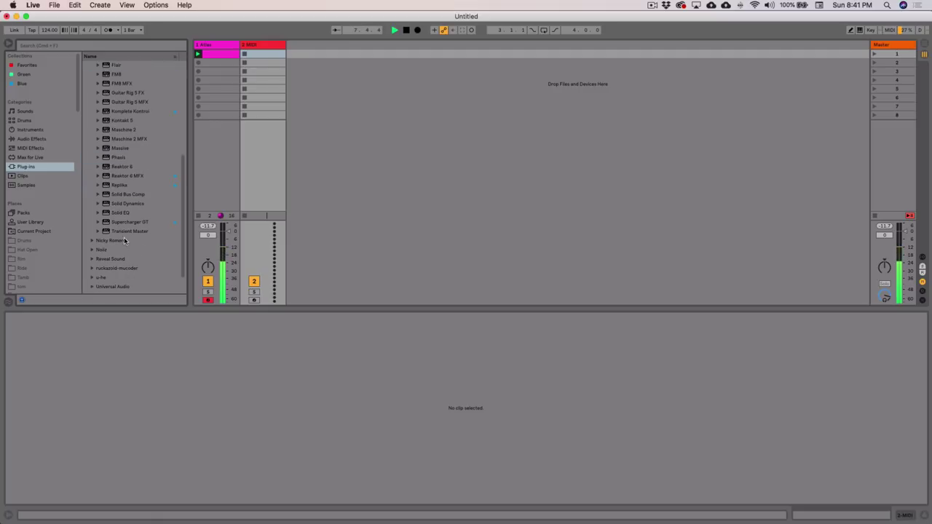
click(120, 168)
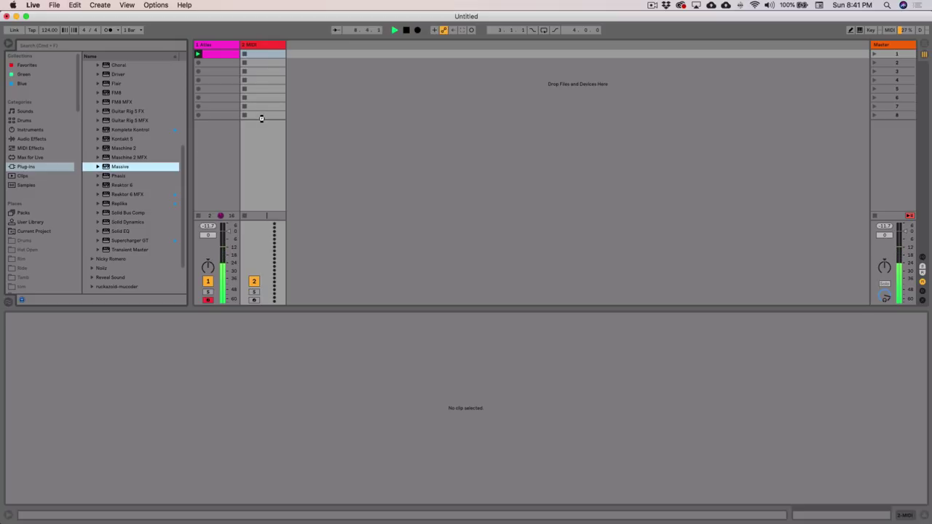
drag(262, 118, 262, 120)
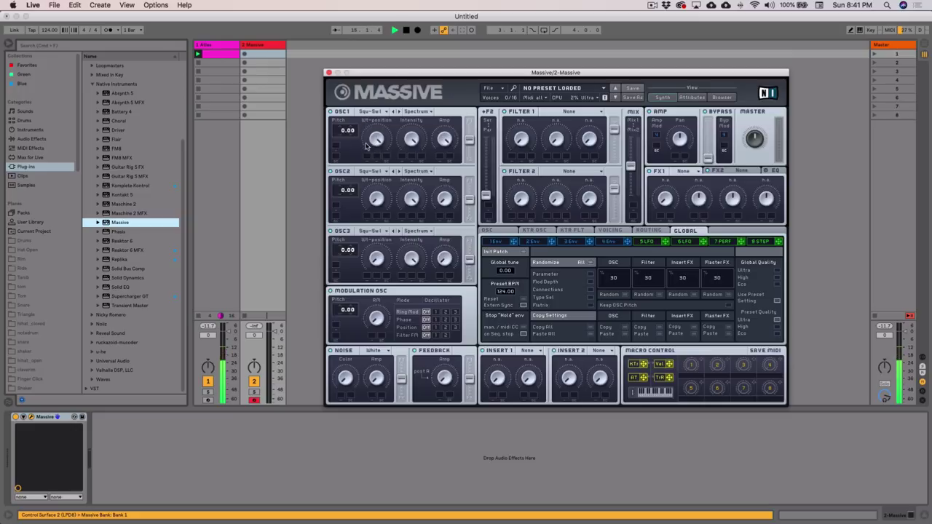
- Set Massive's filter routing to series with the mix at Mix2, and choose Daft as the Filter 1 type
drag(486, 195, 491, 106)
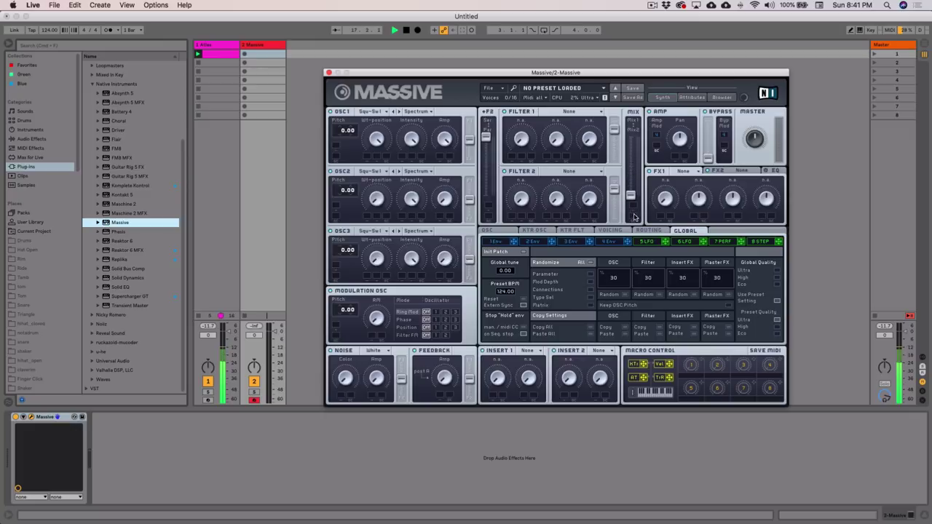
click(572, 110)
click(569, 147)
click(542, 112)
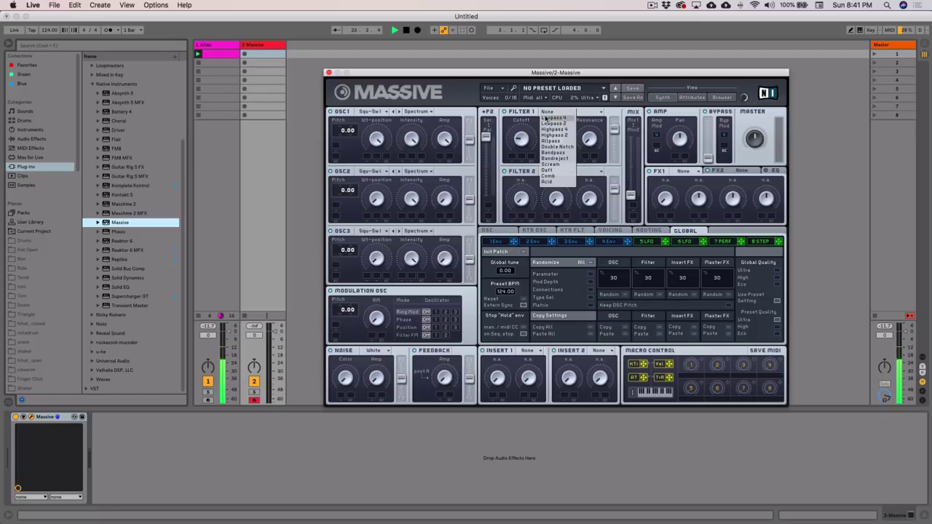
click(536, 142)
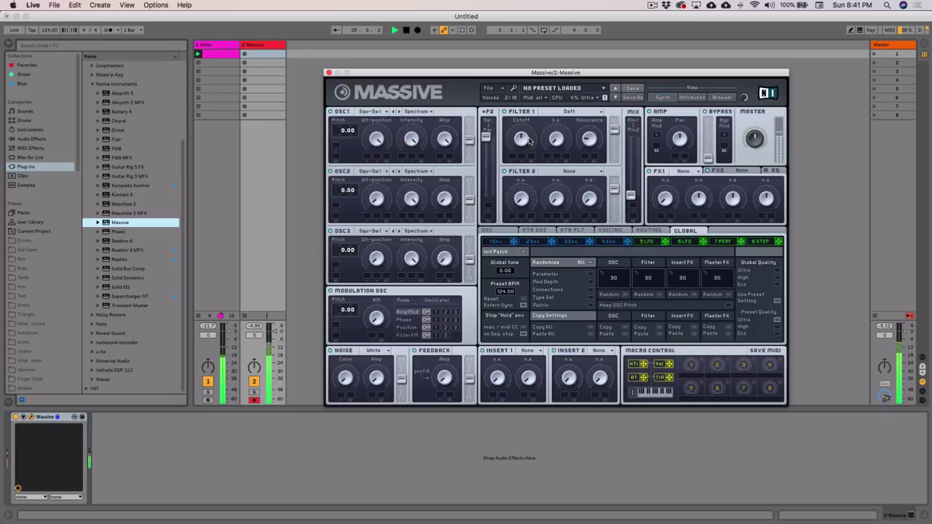
- Create a clip in the Massive track's first slot and add F1, G#1 and C2 sixteenth notes at 1.1.1
double_click(256, 54)
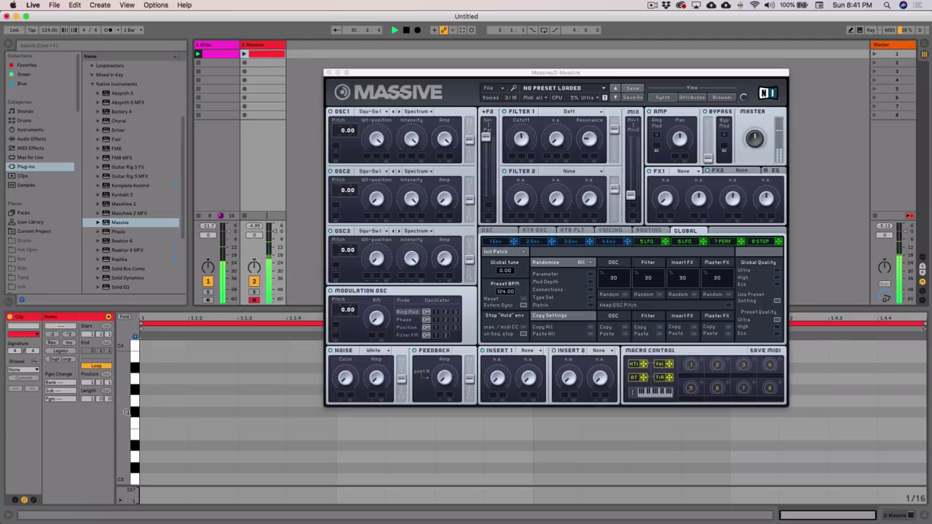
drag(126, 412, 128, 381)
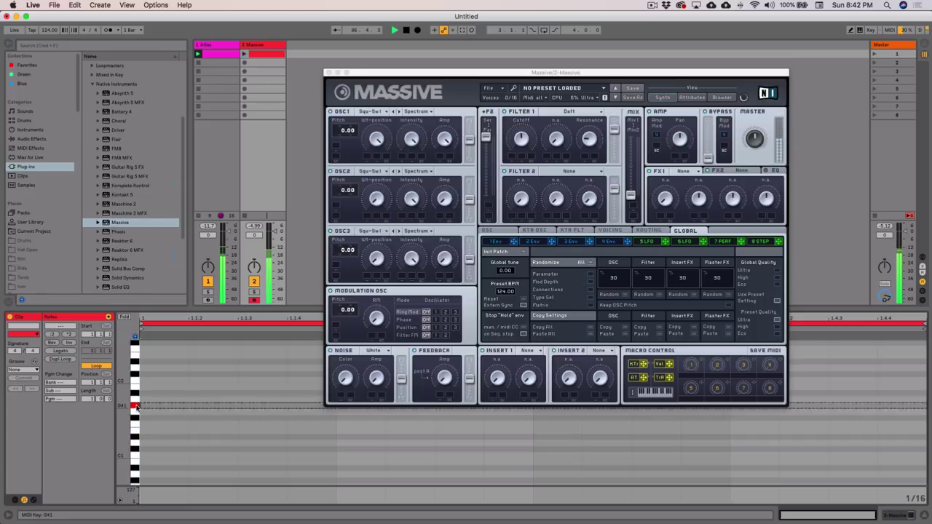
click(136, 382)
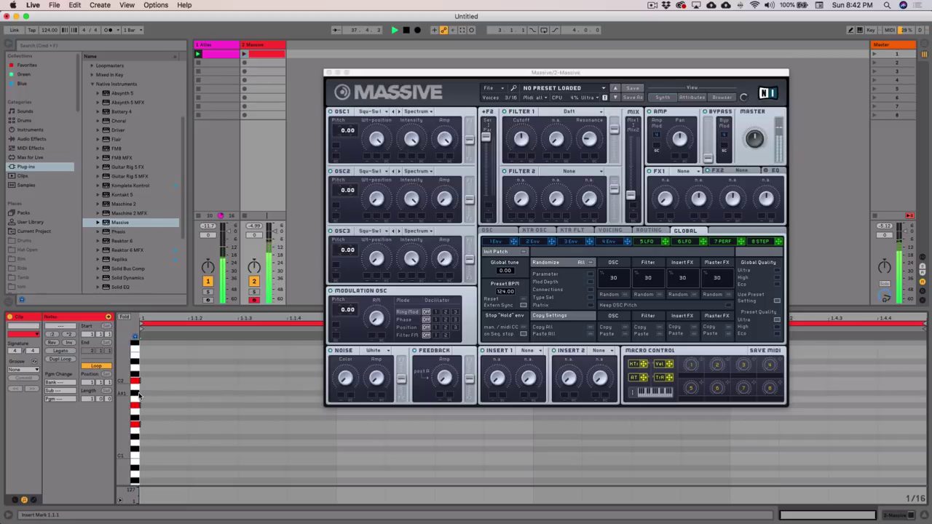
double_click(151, 424)
double_click(183, 408)
double_click(180, 382)
- Raise the velocity of all three chord notes and launch the Massive clip
drag(168, 361, 164, 446)
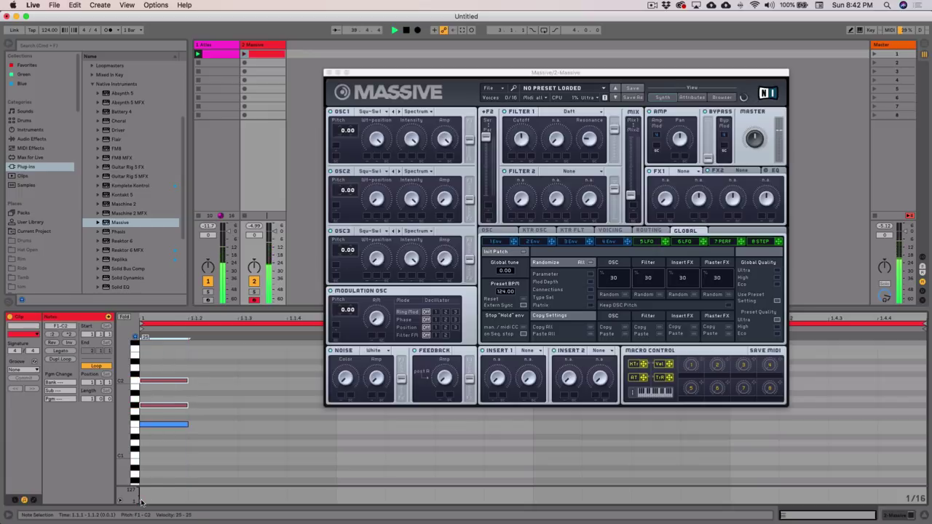
drag(140, 501, 140, 493)
click(164, 467)
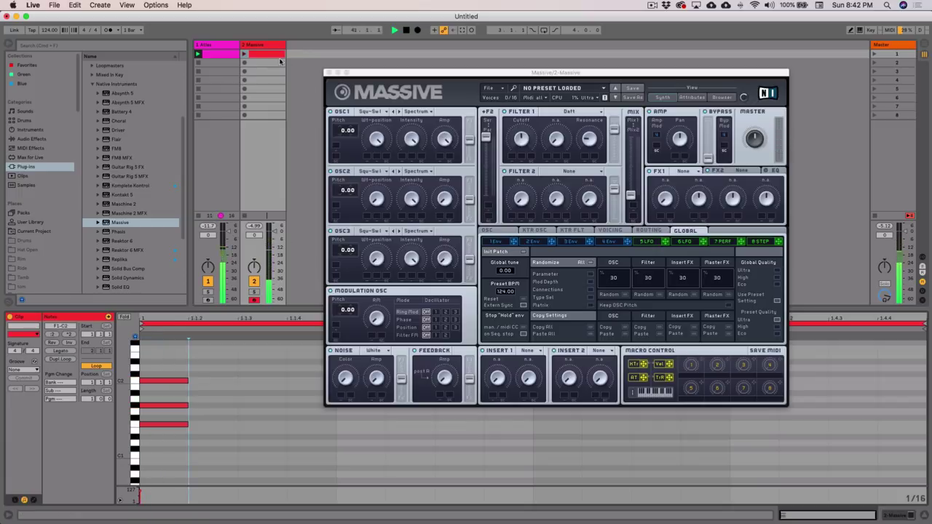
click(245, 54)
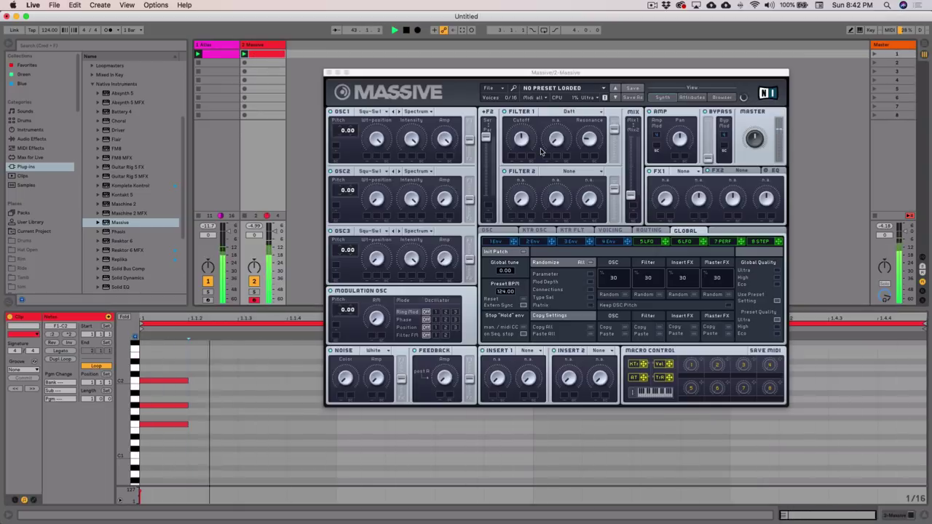
- Lower Filter 1's cutoff and modulate it upwards with Envelope 1
drag(562, 73, 556, 65)
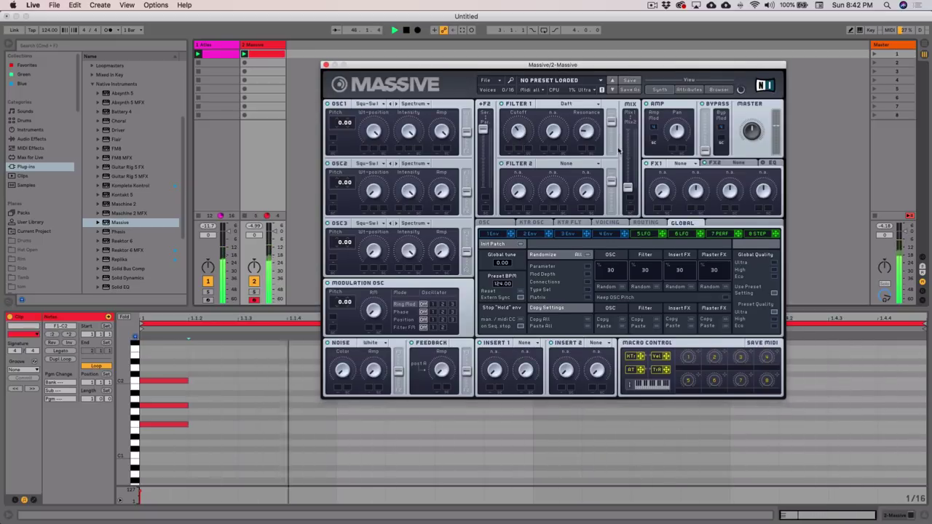
click(497, 234)
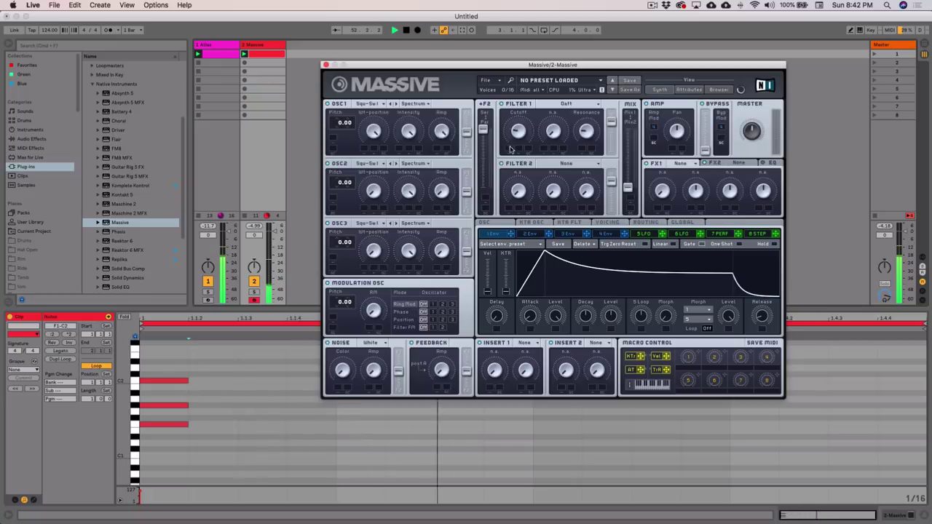
drag(509, 150, 529, 115)
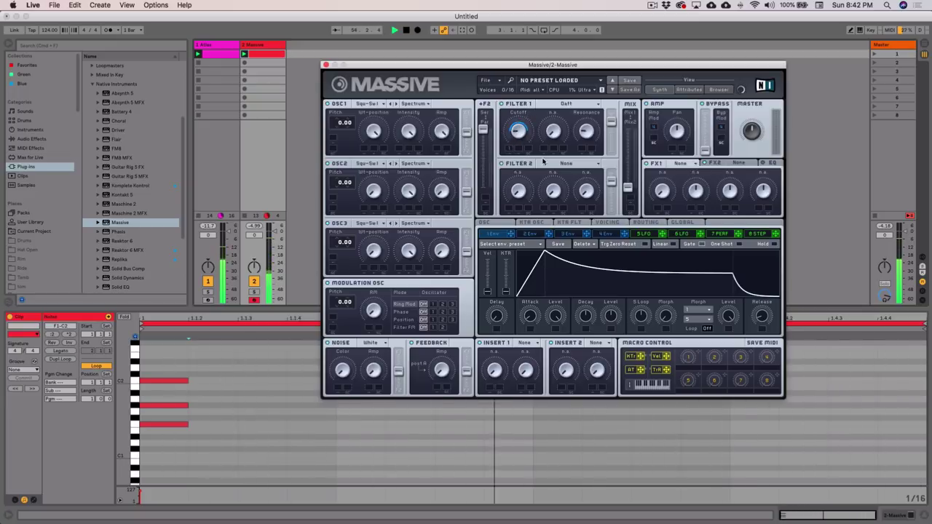
- Lengthen the release of Massive's Envelope 4
click(606, 234)
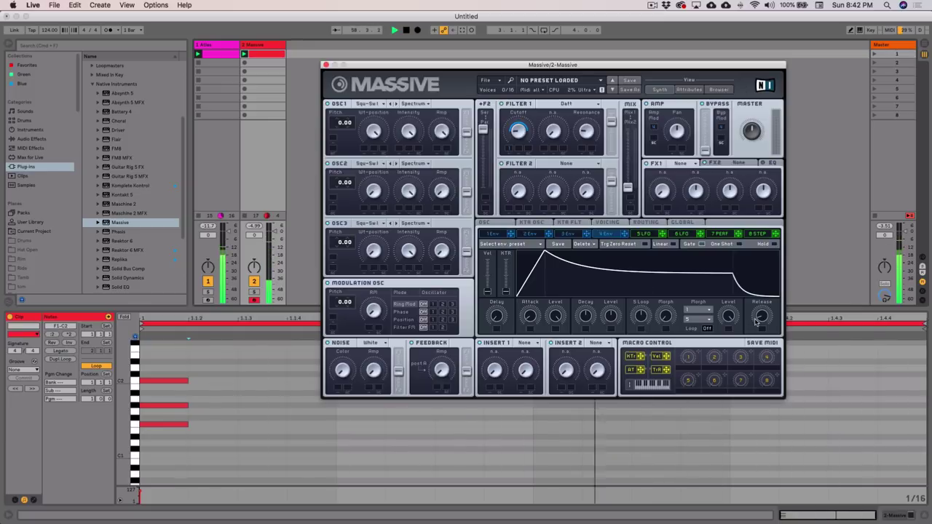
drag(757, 319, 774, 280)
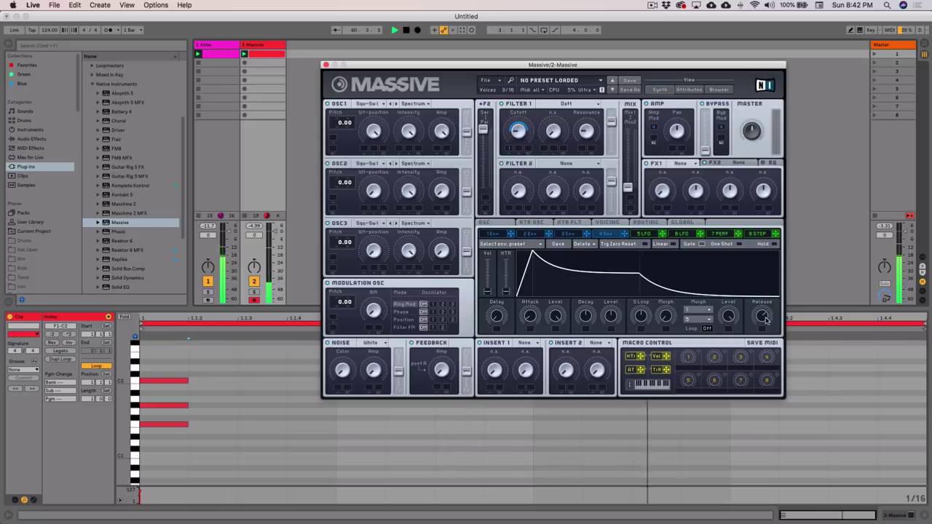
- Lengthen the release of Massive's Envelope 1 and adjust its decay
click(496, 236)
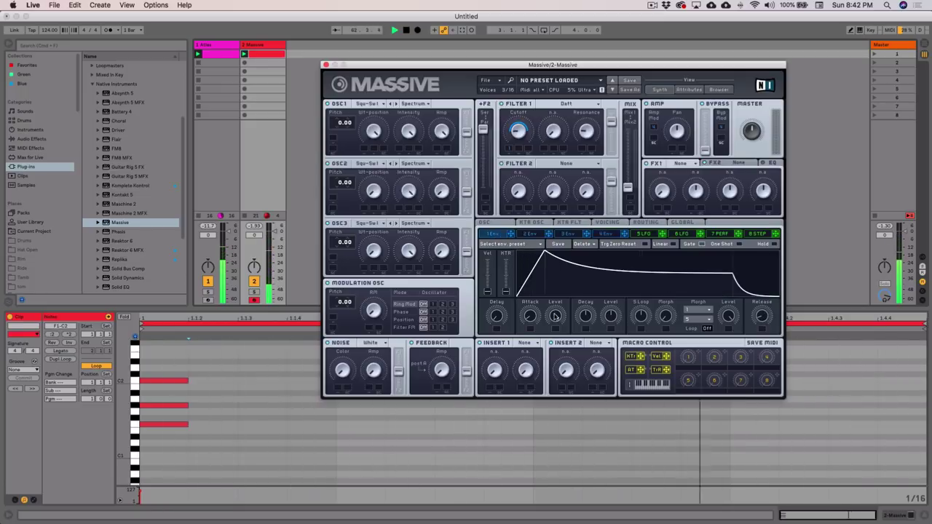
drag(762, 316, 768, 282)
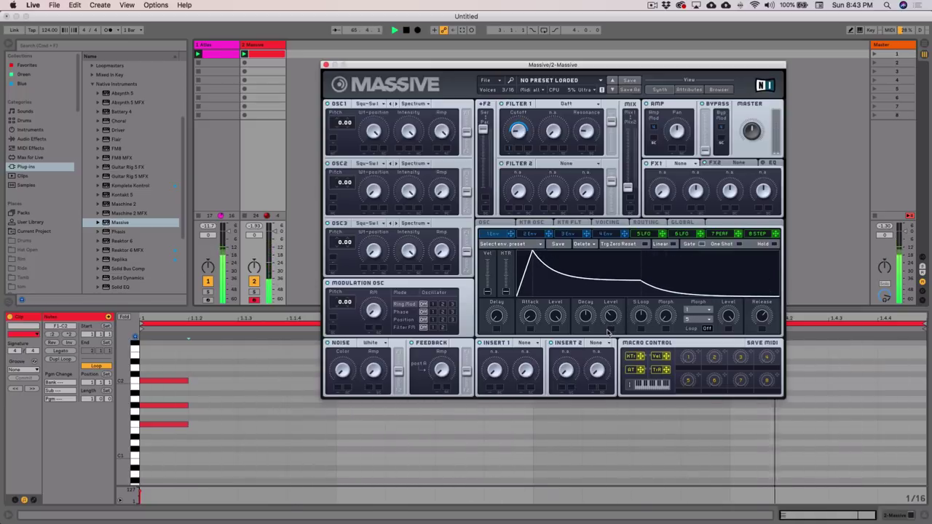
drag(586, 317, 587, 329)
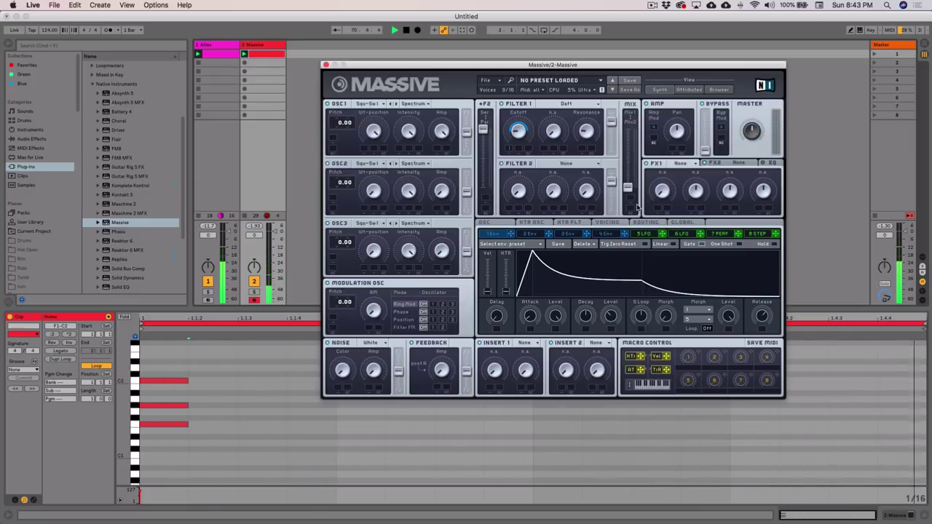
- Load Chorus as Massive's FX1 effect and close the plug-in window
click(681, 163)
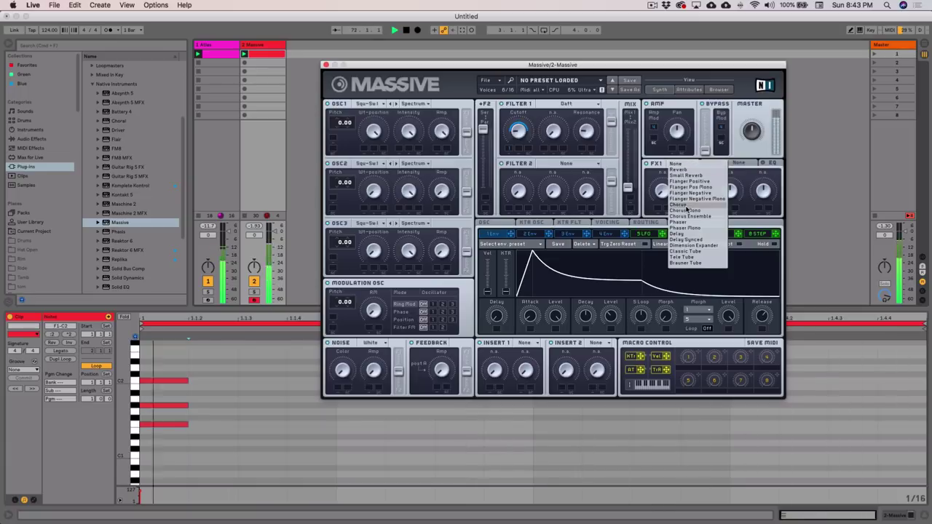
click(678, 204)
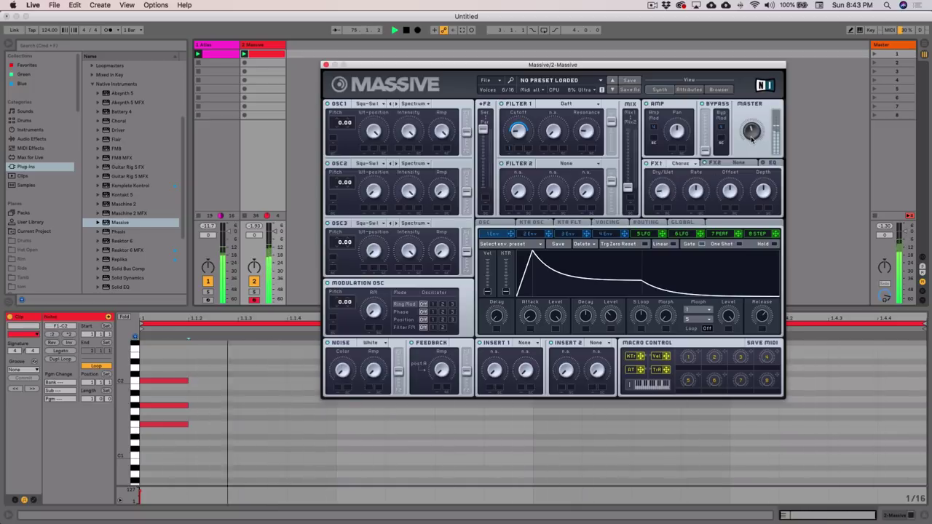
click(326, 64)
- Add a Ping Pong Delay after Massive in the Massive track's device chain
double_click(263, 44)
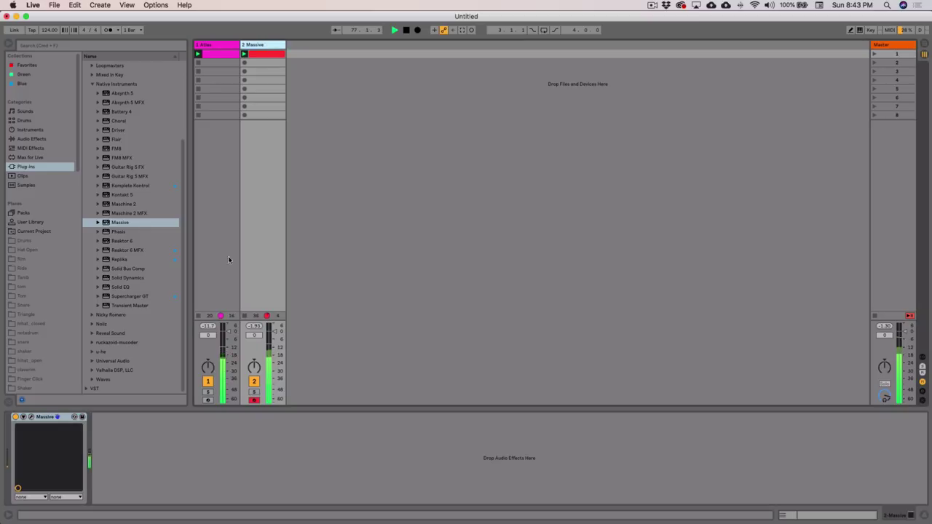
click(92, 84)
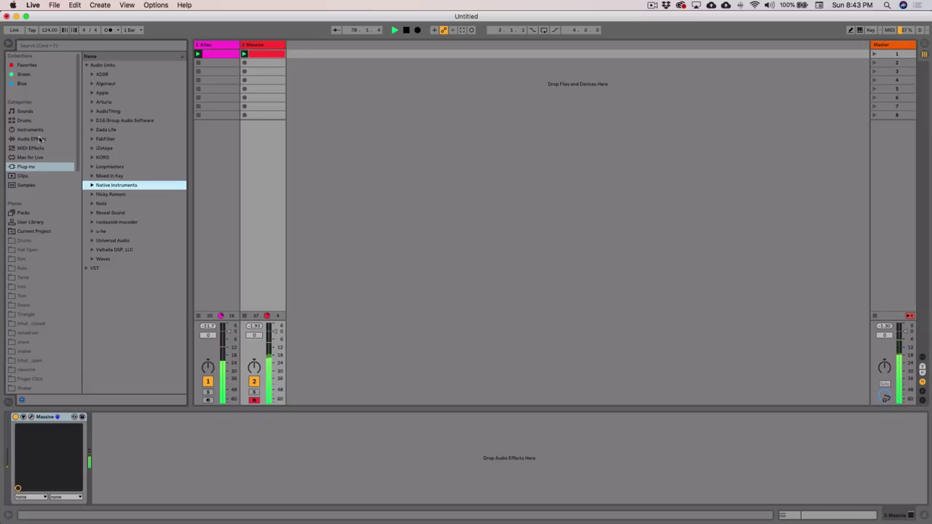
click(40, 139)
drag(122, 299, 150, 456)
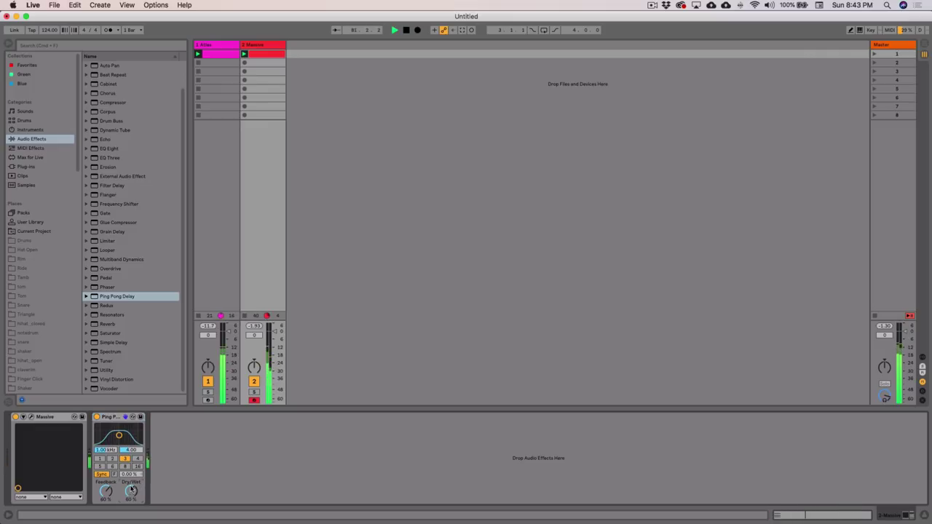
- Set the Ping Pong Delay's filter to 949 Hz with a 3.59 bandwidth, feedback to 81% and beat offset to 1.25%
mouse_move(119, 436)
mouse_down()
mouse_move(130, 437)
mouse_move(96, 437)
mouse_move(118, 436)
mouse_up()
drag(106, 492, 105, 479)
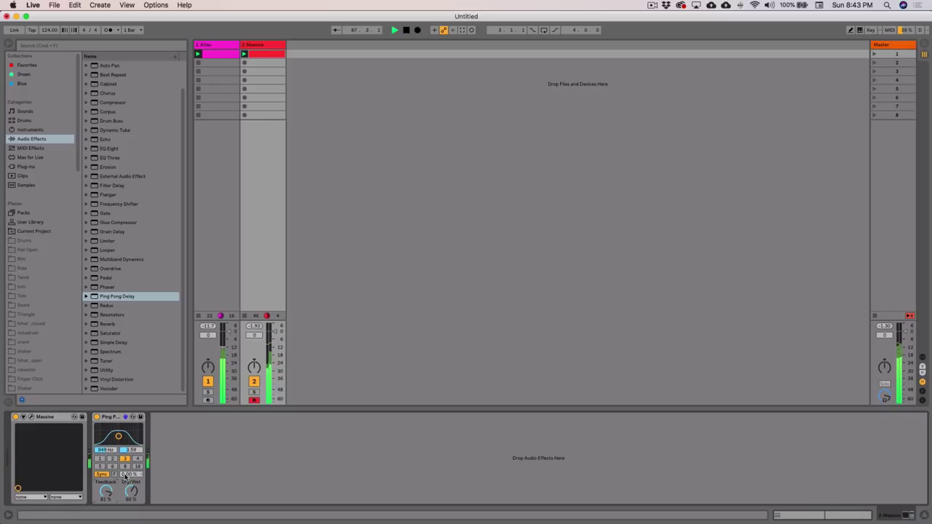
key(super+shift+slash)
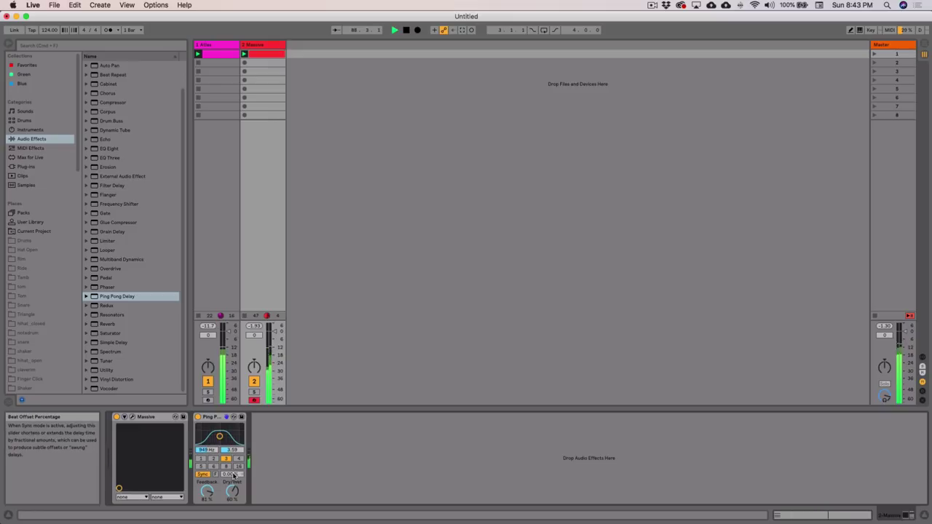
key(super+shift+slash)
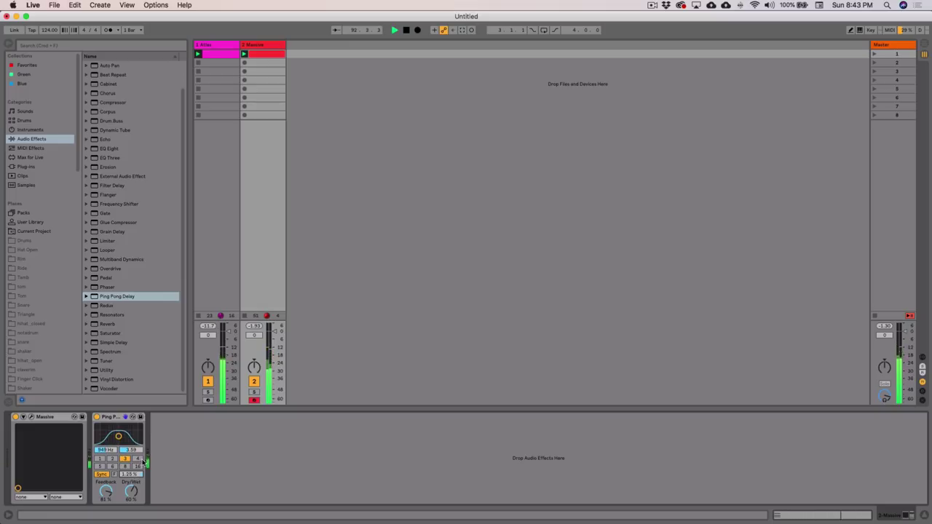
click(119, 417)
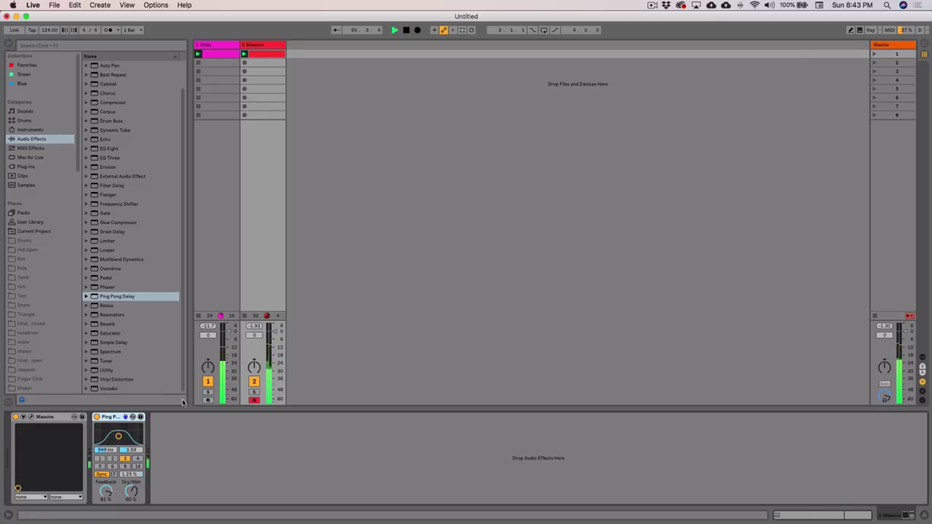
- Fine-tune the Ping Pong Delay to 82% feedback, a 3.33 filter bandwidth and a 1.20% beat offset
drag(109, 491, 109, 489)
drag(119, 436, 118, 436)
drag(132, 475, 132, 478)
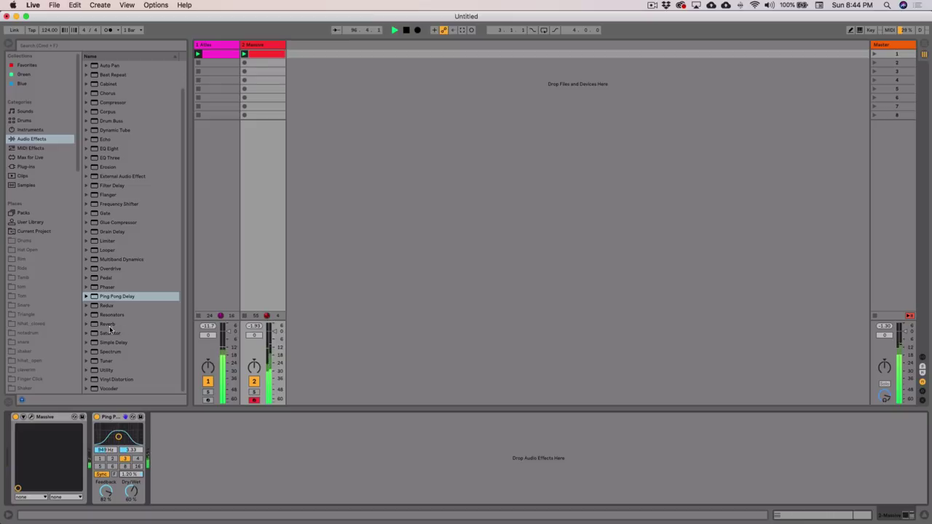
- Add a Reverb after the Ping Pong Delay and set its decay time to 8.57 s
drag(108, 324, 218, 473)
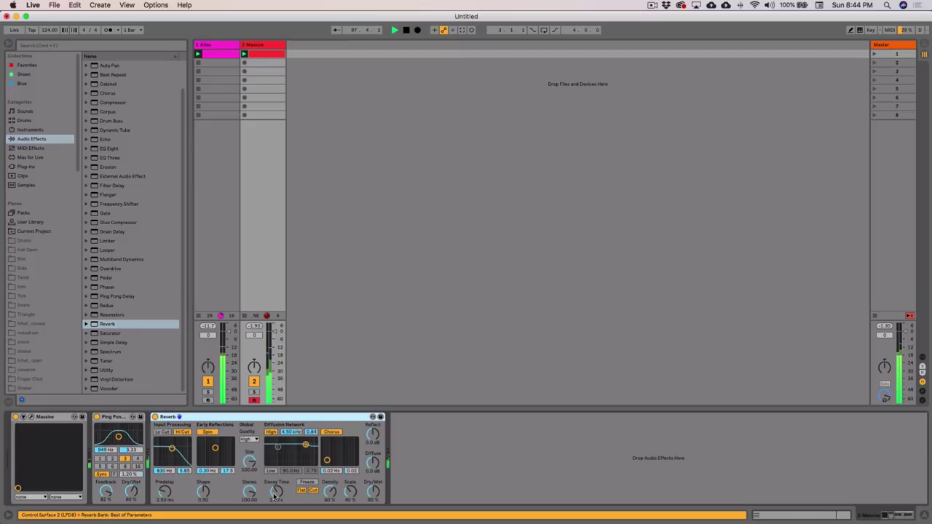
drag(274, 496, 275, 492)
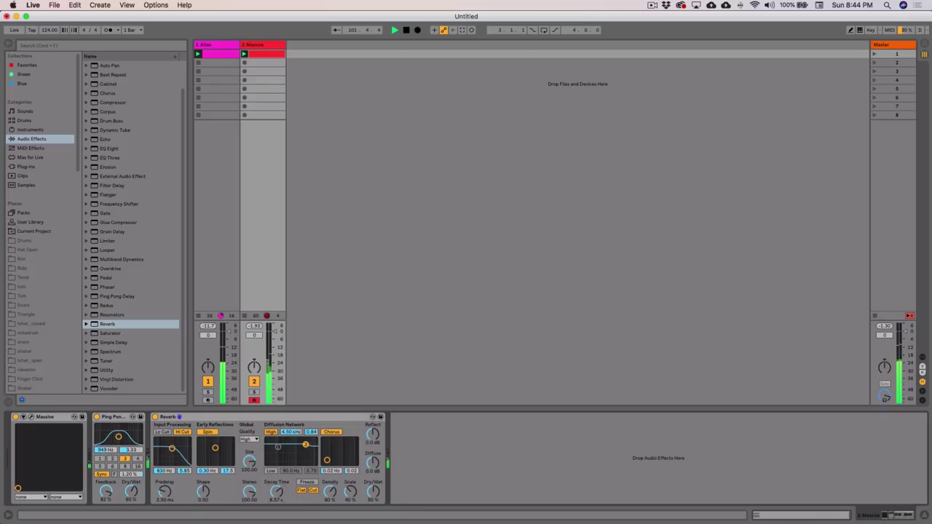
- Set the high filter in the Reverb's diffusion network to 5.37 kHz and 0.95
click(29, 517)
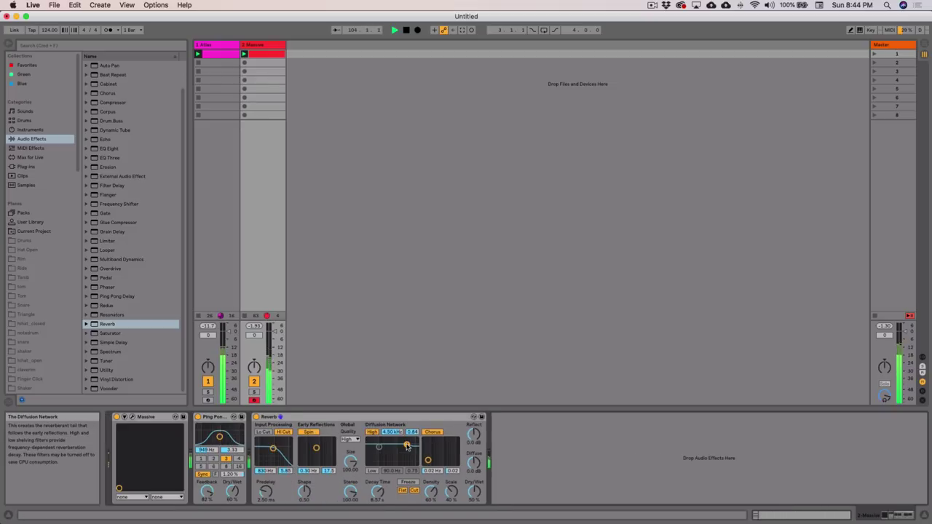
drag(407, 444, 407, 442)
mouse_move(408, 448)
mouse_down()
mouse_move(391, 450)
mouse_move(408, 446)
mouse_move(406, 458)
mouse_move(408, 445)
mouse_up()
- Enlarge the mixer's track meters and review the devices in the Massive track's chain, including Massive's plug-in window
click(214, 417)
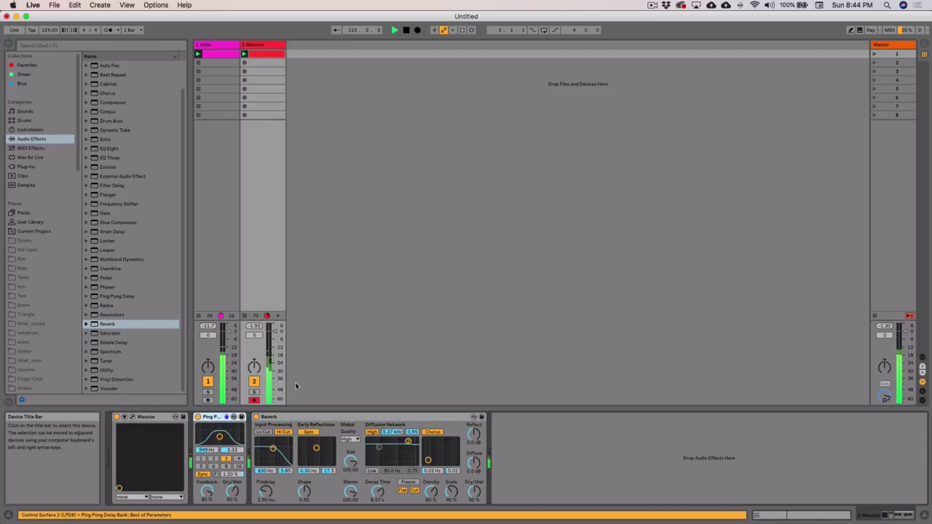
drag(268, 313, 268, 262)
click(378, 417)
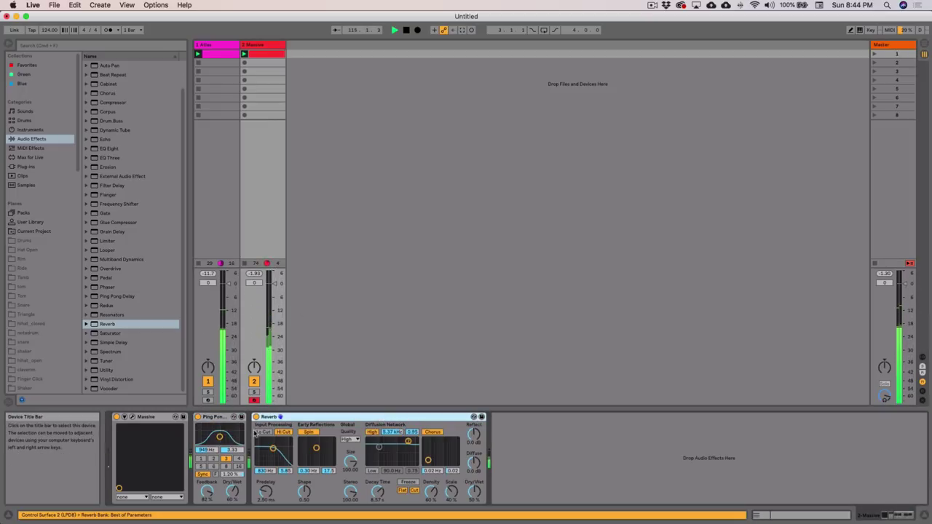
click(148, 417)
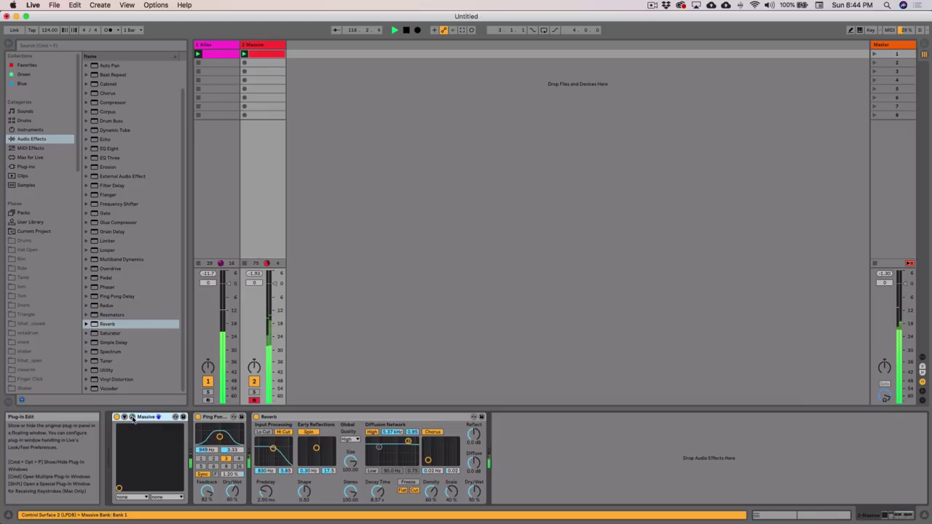
click(133, 417)
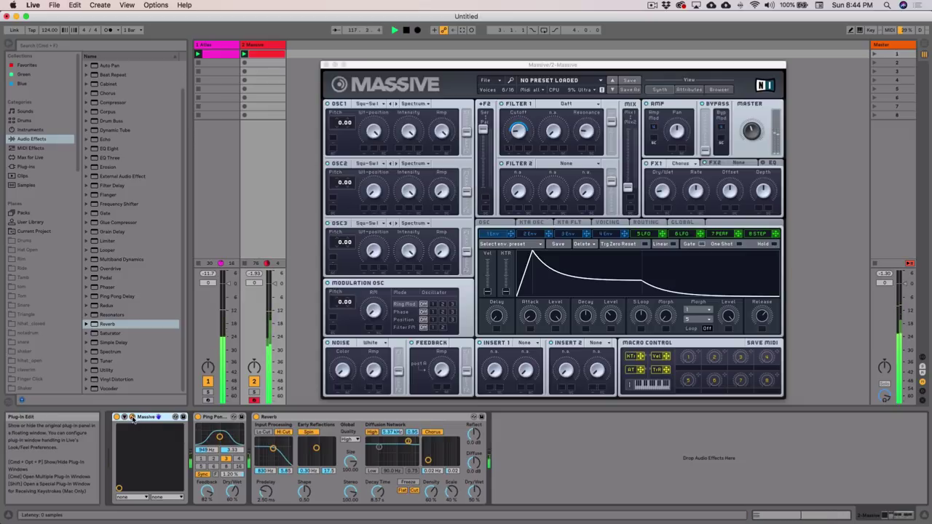
click(133, 417)
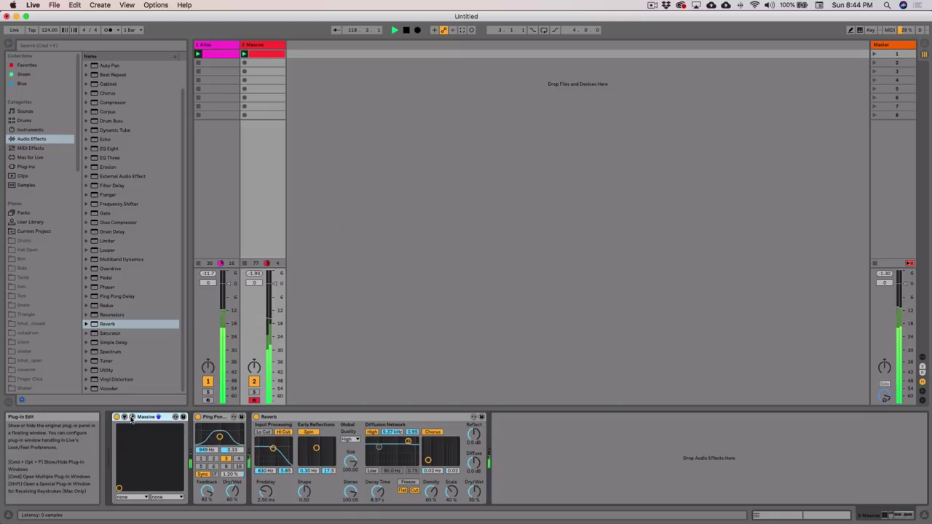
- Insert an Auto Filter between Massive and the Ping Pong Delay
scroll(148, 230, up, 2)
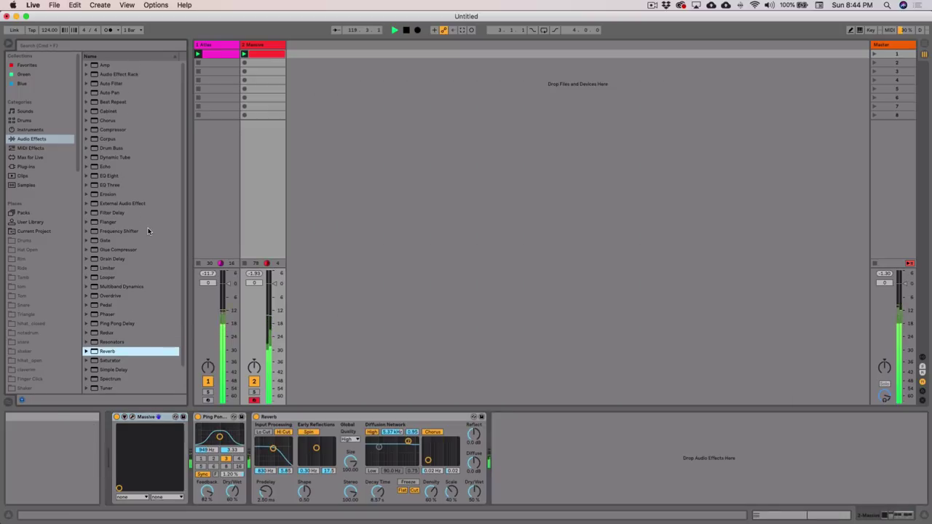
click(113, 83)
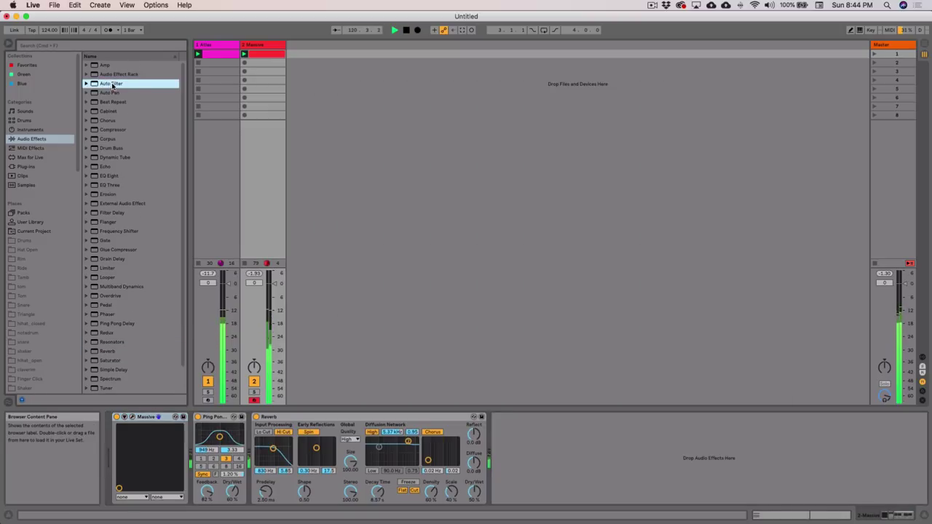
drag(113, 83, 205, 482)
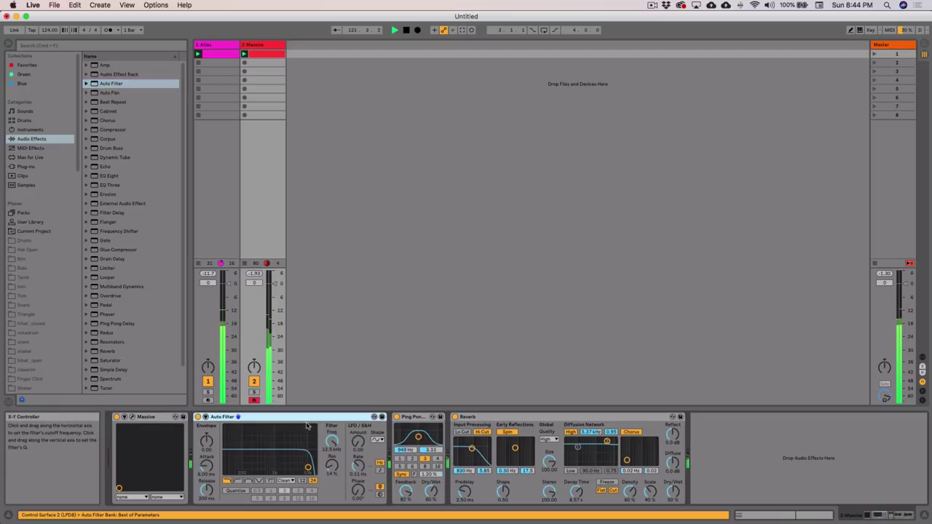
- Sweep the Auto Filter's low-pass cutoff down and back, settling it at 879 Hz with 45% resonance
drag(307, 467, 275, 457)
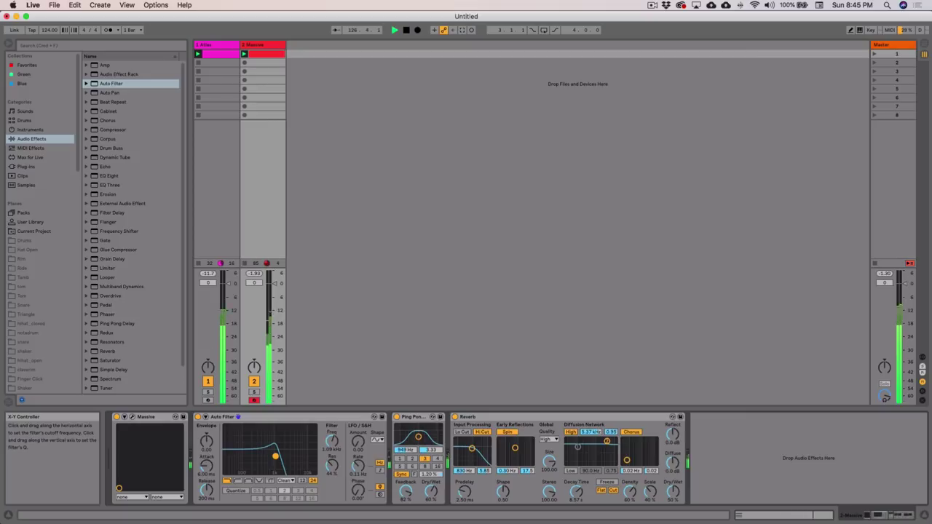
drag(275, 457, 255, 456)
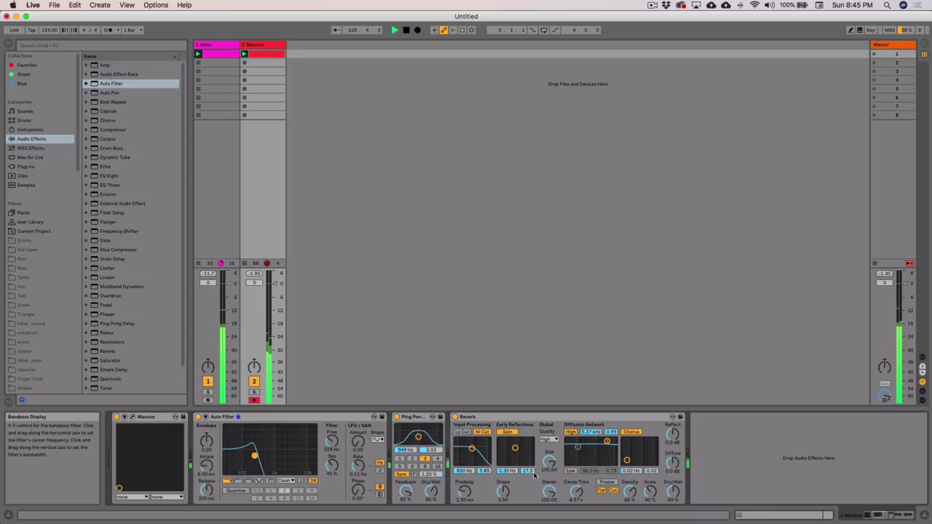
drag(254, 456, 274, 456)
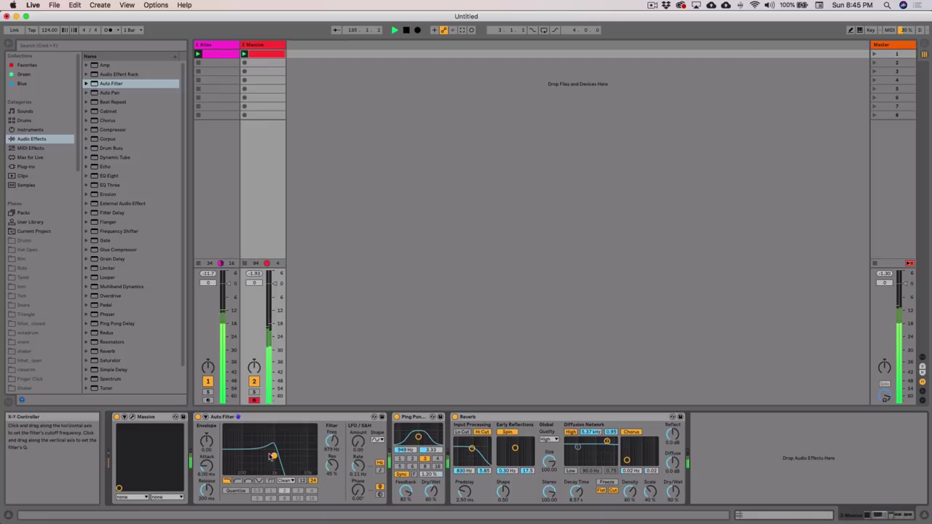
- Set the Auto Filter's LFO amount to 19.3 and rate to 0.08 Hz, and raise its resonance to 47%
drag(357, 447, 358, 437)
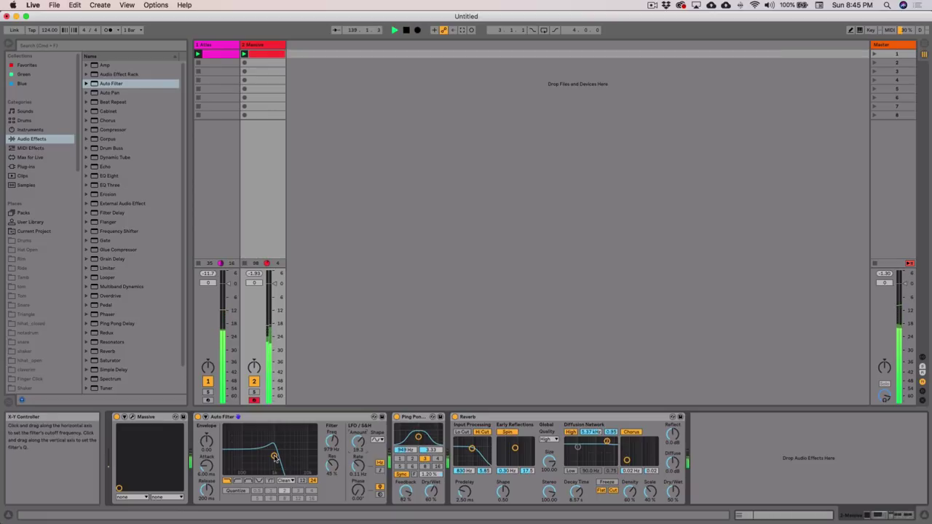
mouse_move(274, 456)
mouse_down()
mouse_move(255, 456)
mouse_move(274, 456)
mouse_up()
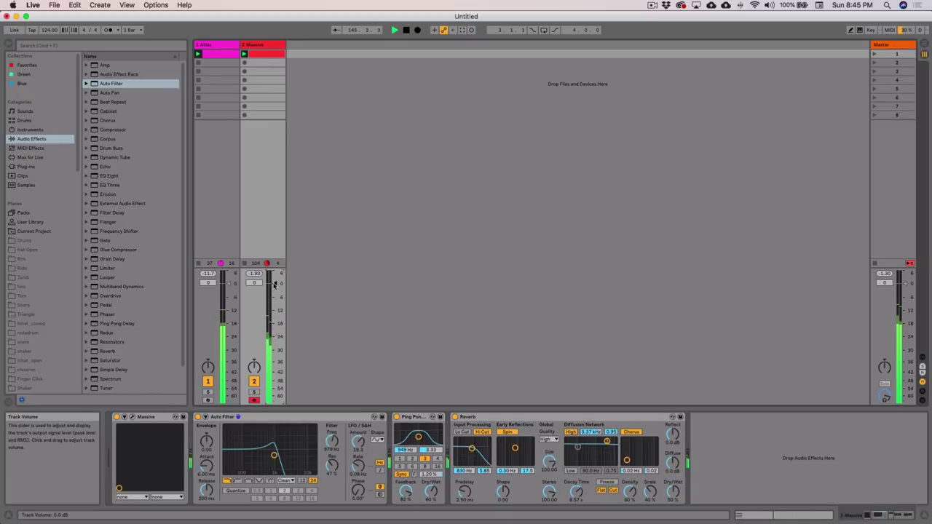
click(364, 415)
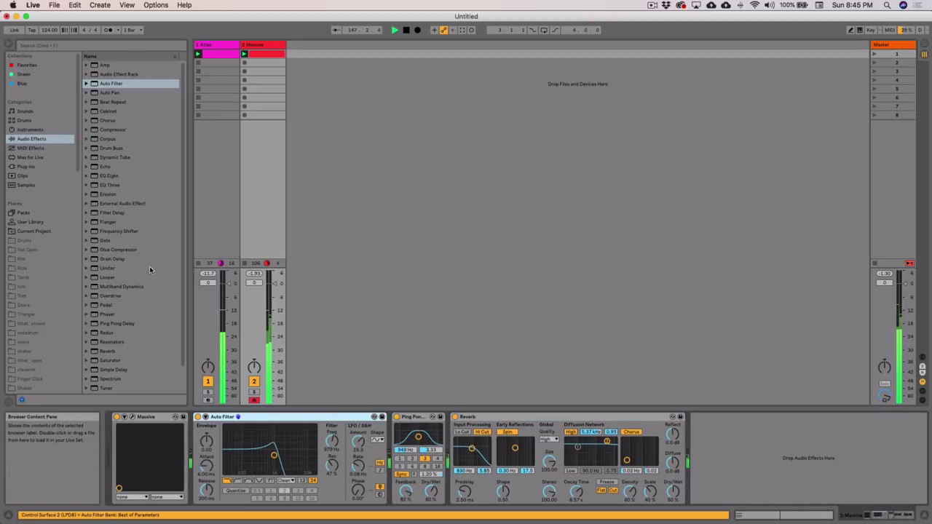
- Add a Compressor after the Reverb with a 3.71:1 ratio, a longer release and a -27.2 dB threshold
scroll(151, 272, down, 1)
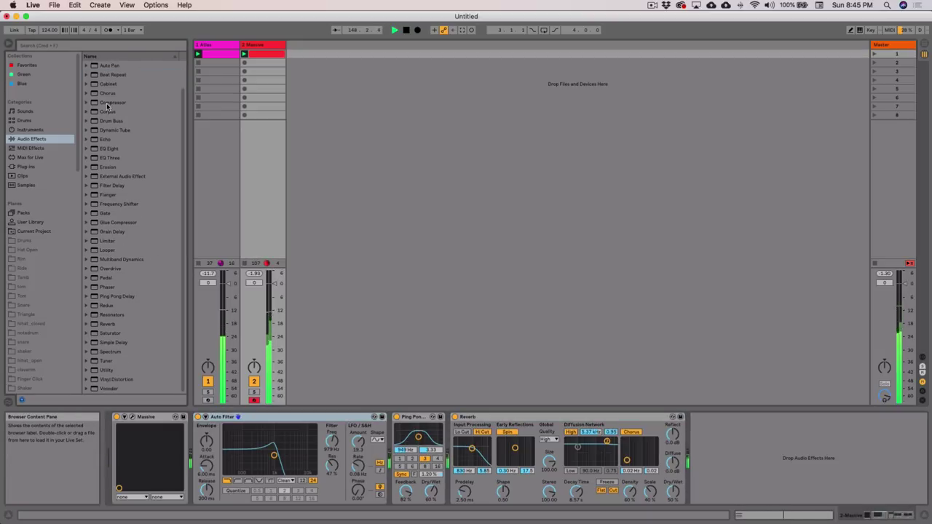
drag(113, 103, 739, 475)
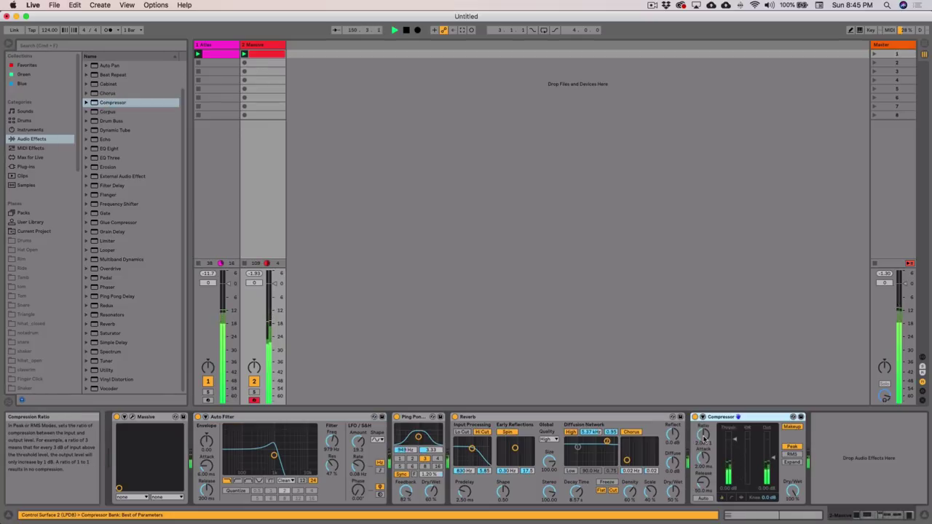
drag(702, 435, 703, 422)
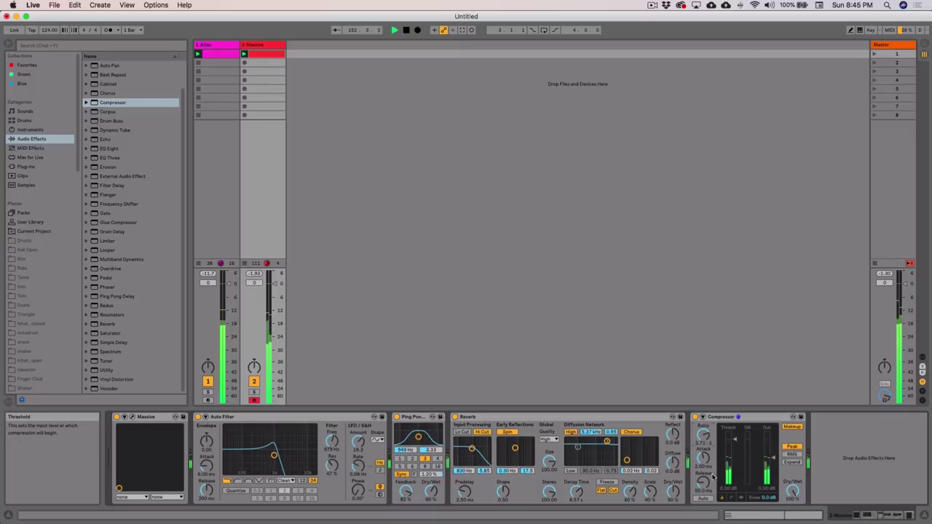
drag(703, 481, 703, 470)
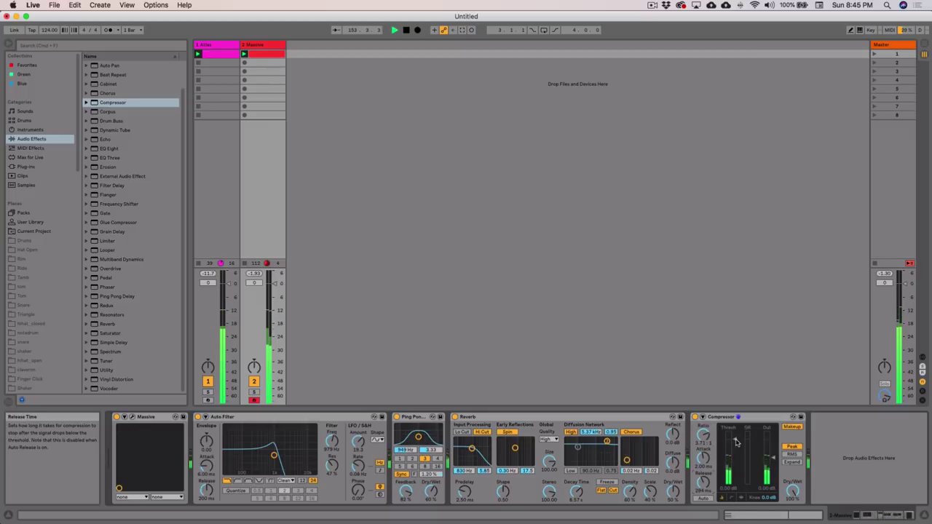
drag(734, 442, 734, 451)
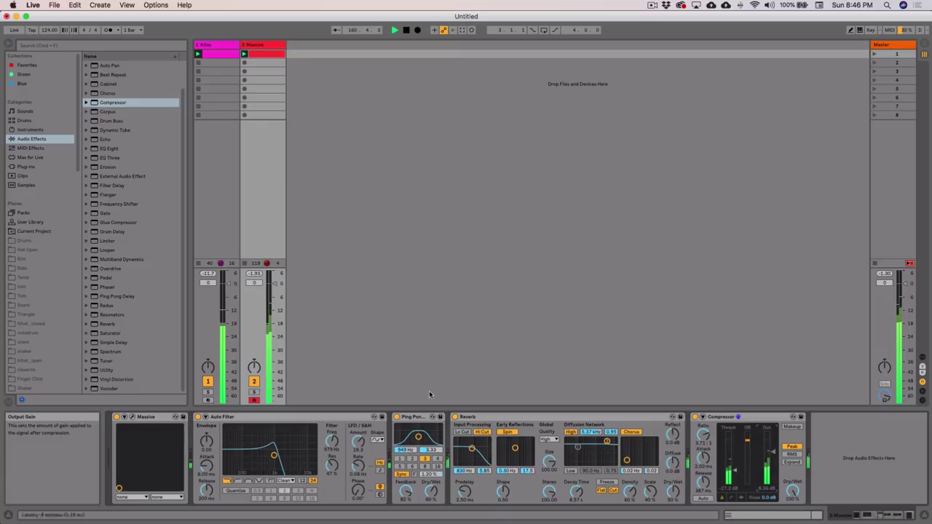
- Nudge the Auto Filter's cutoff with resonance at 45%, and open the Massive track's clip for note editing
drag(274, 455, 273, 455)
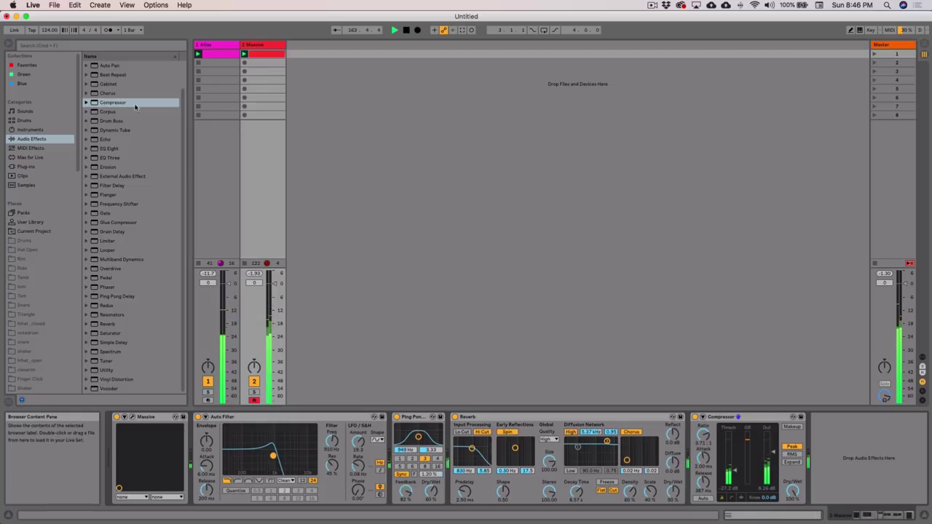
click(257, 48)
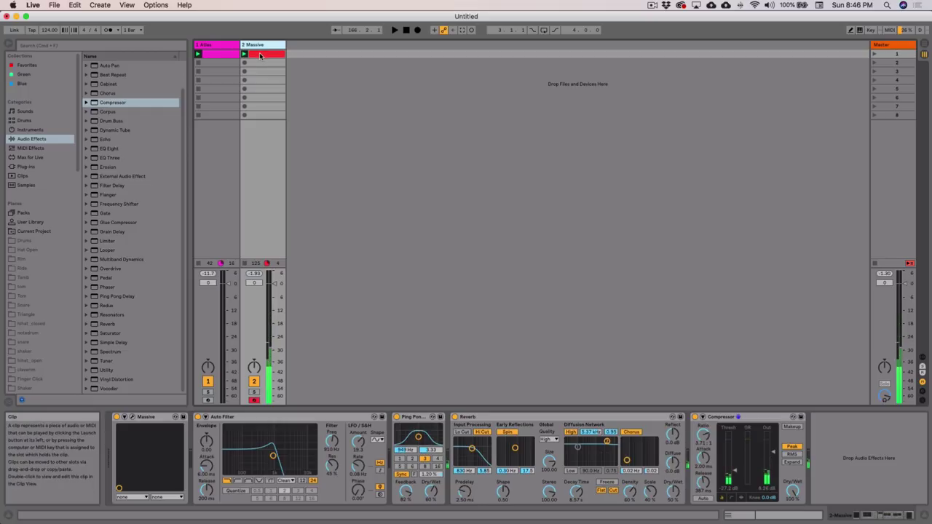
click(260, 56)
double_click(260, 55)
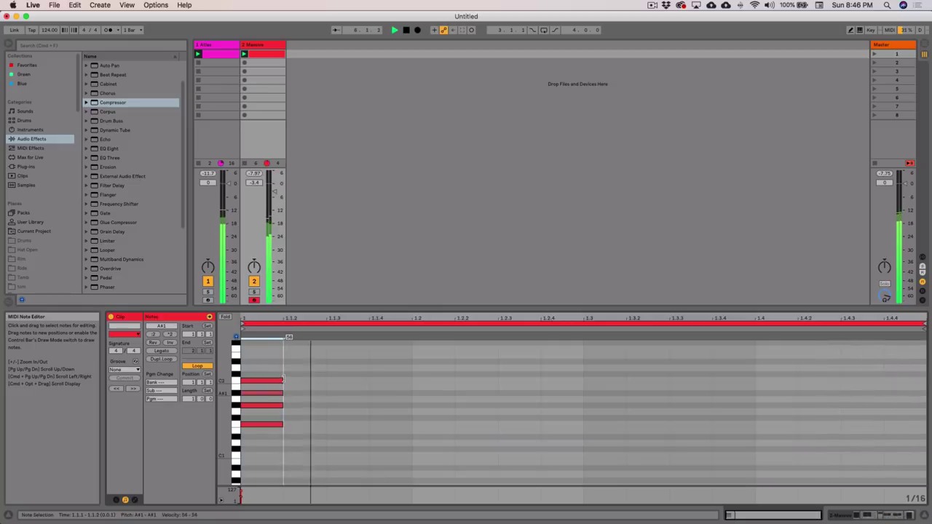
- Try the chord's A#1 note down at G1, and delete that note from the chord
click(279, 393)
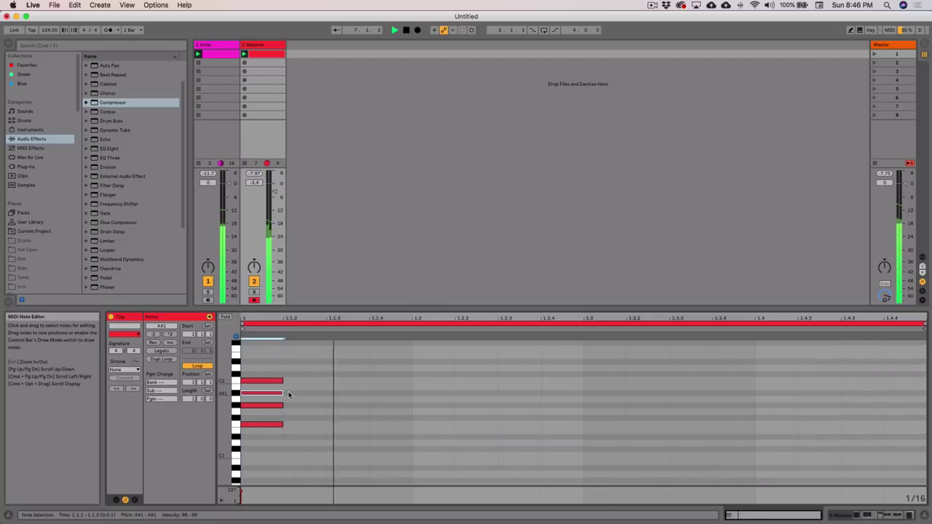
click(287, 396)
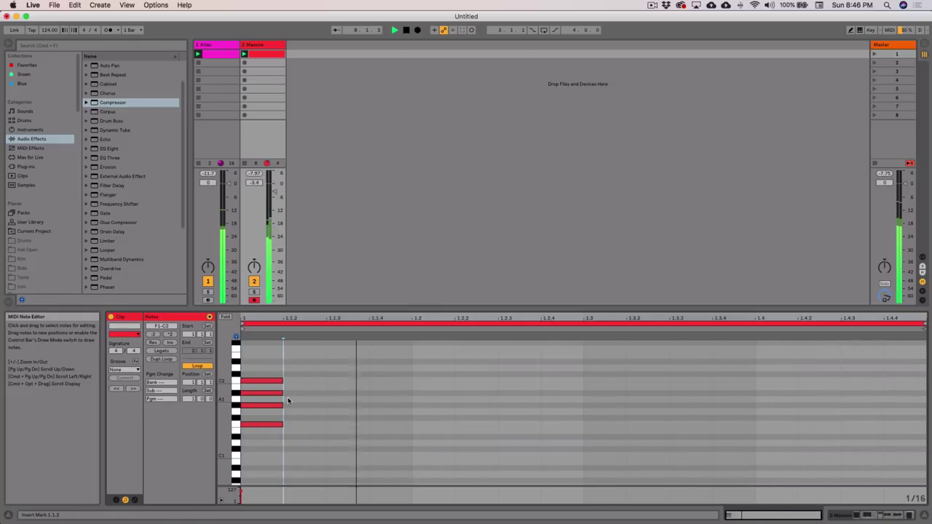
drag(281, 394, 285, 416)
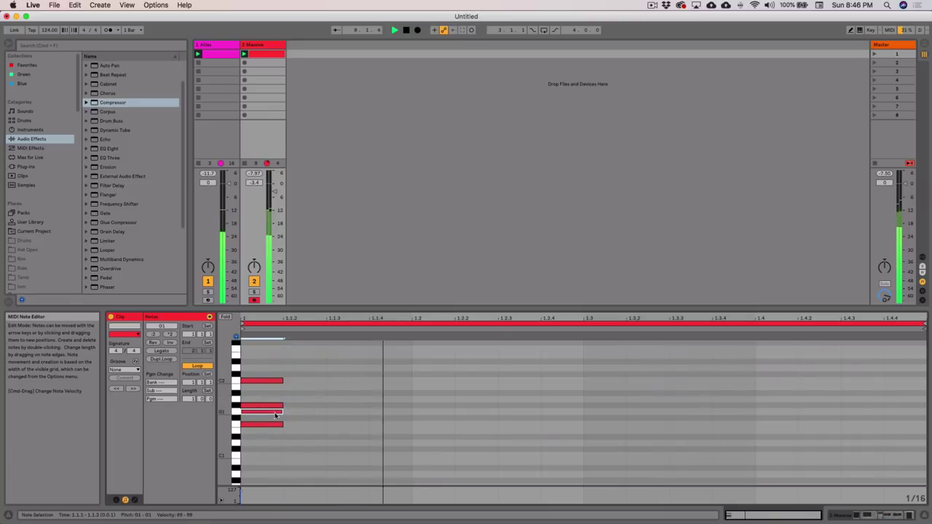
click(295, 417)
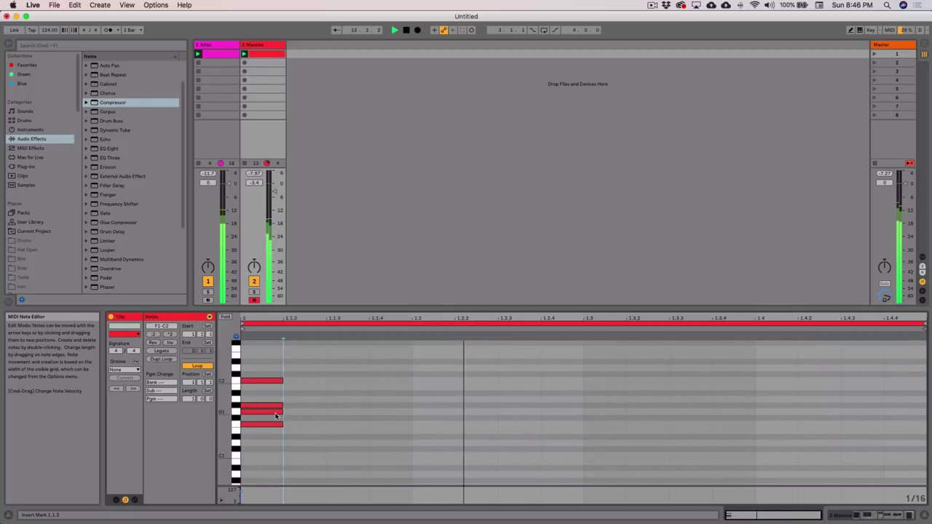
double_click(276, 413)
- Add a sixteenth-length F0 bass note at the clip's start, below the chord
drag(224, 417, 223, 379)
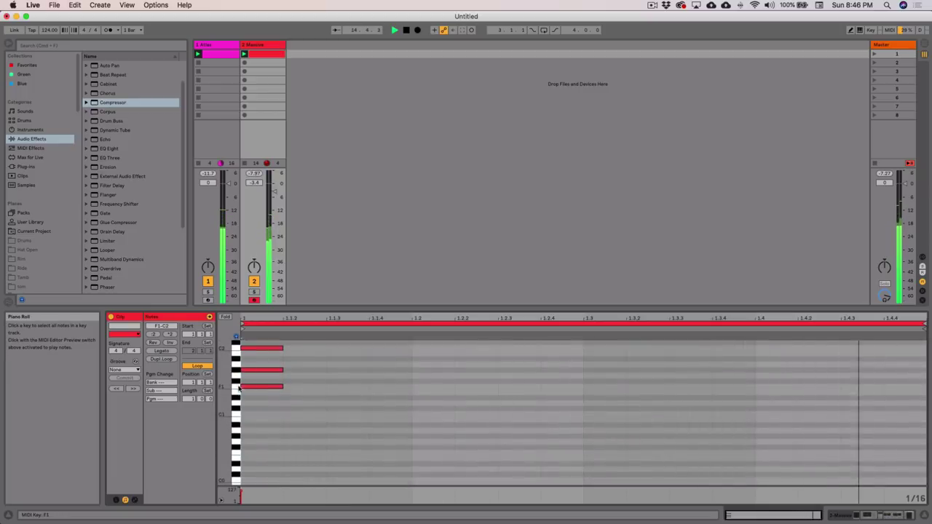
double_click(243, 453)
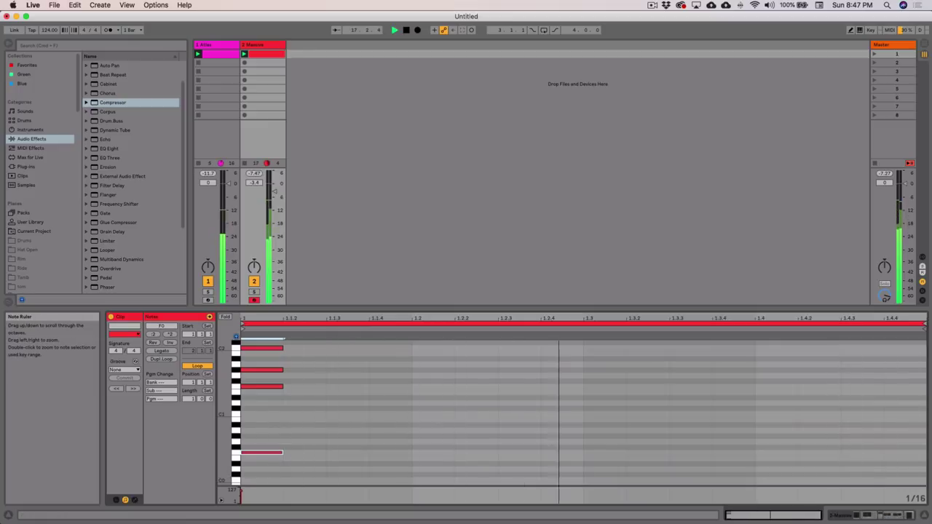
drag(224, 418, 216, 418)
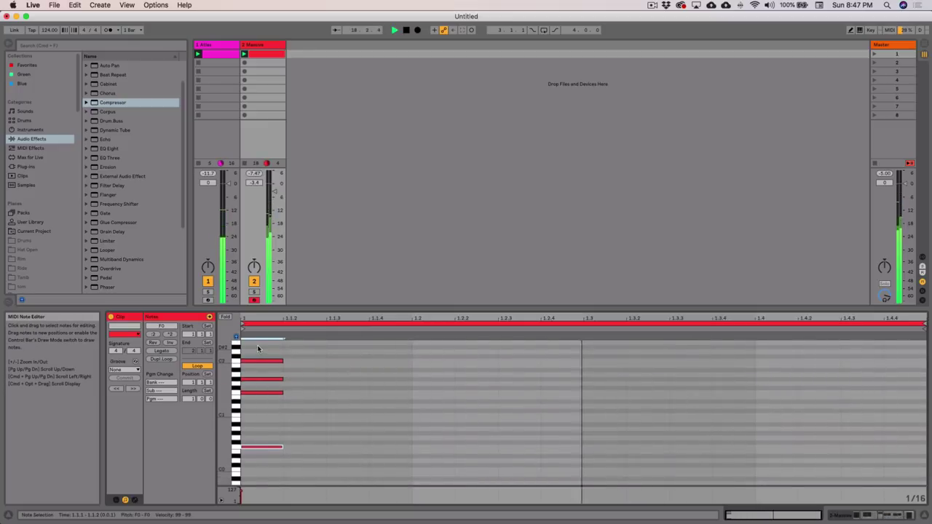
- Lower the chord's C2 note an octave to C1 and deactivate the F0 bass note
click(261, 360)
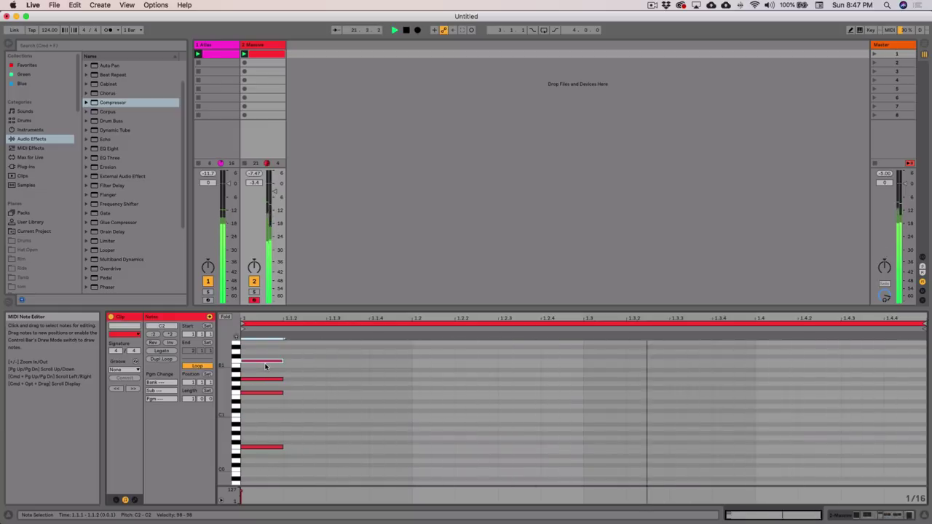
drag(265, 367, 253, 421)
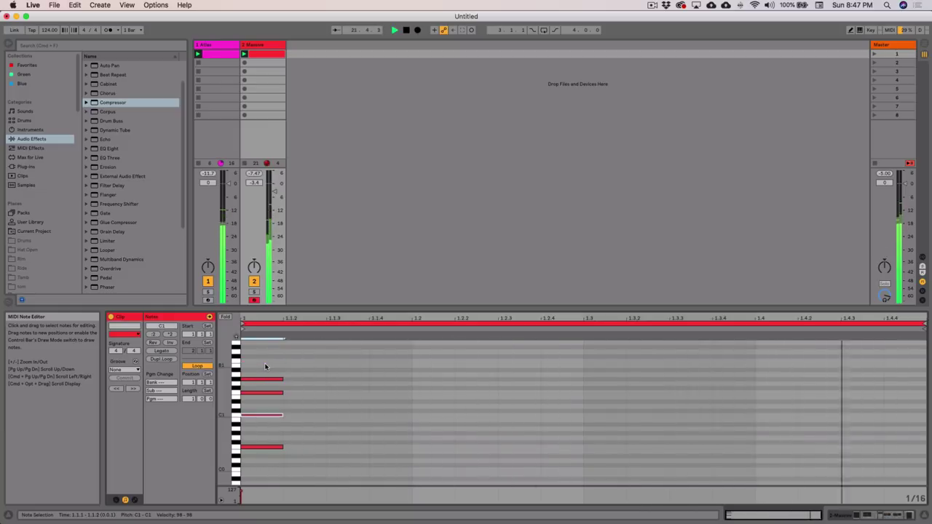
click(253, 445)
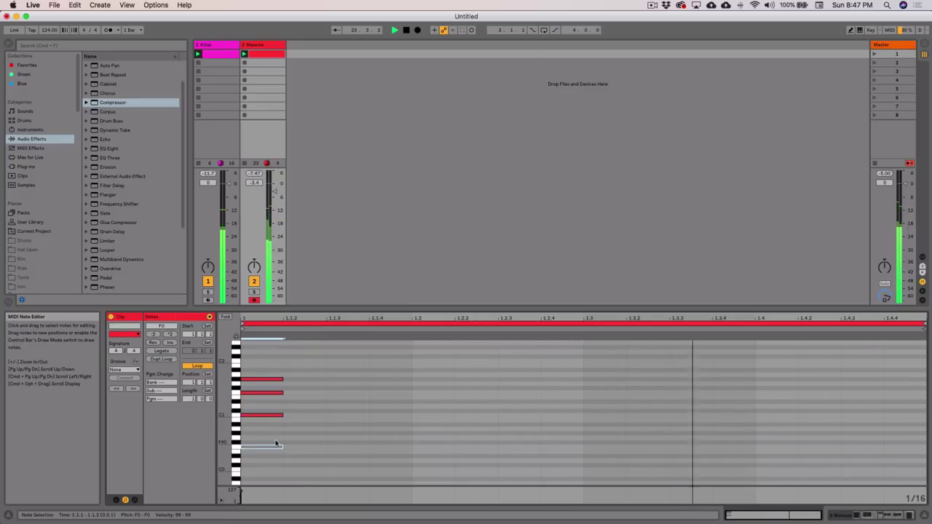
click(281, 441)
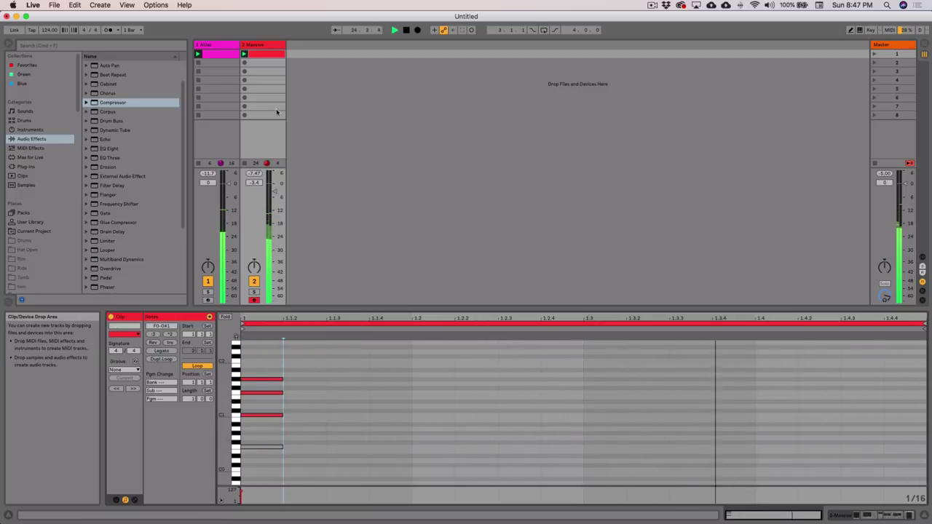
- Open the Massive track's device chain and raise the Auto Filter's cutoff to 4.83 kHz with 47% resonance
double_click(264, 44)
drag(274, 456, 296, 456)
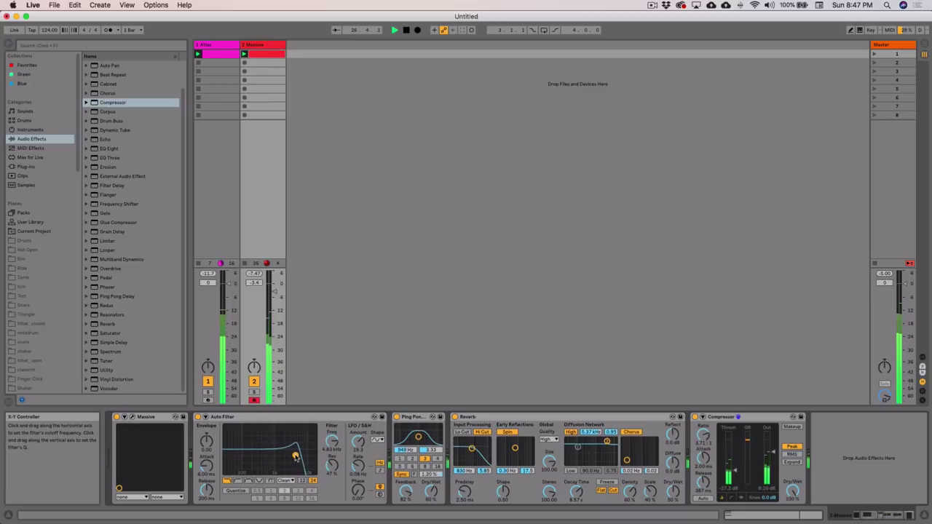
- In the Massive clip, transpose the C1 and F1 notes up an octave, and return the F2 note to F1
double_click(261, 55)
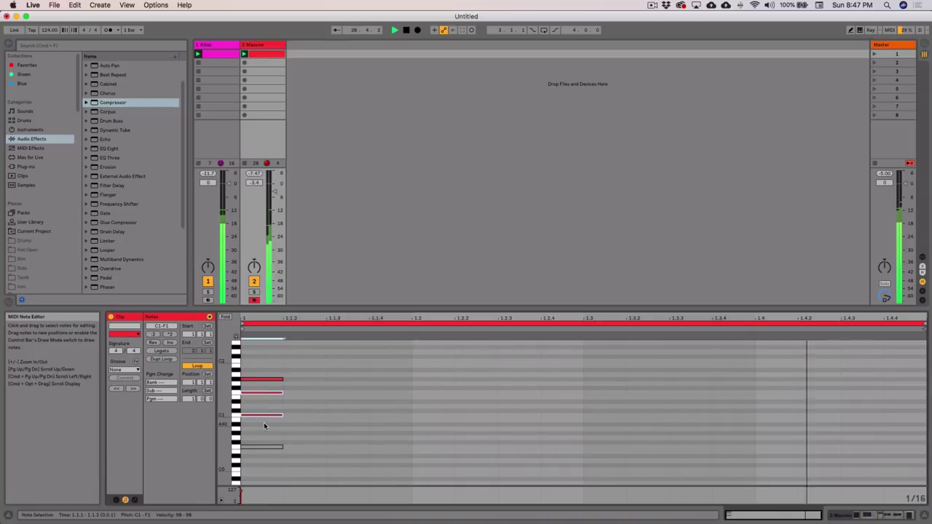
key(shift+Up)
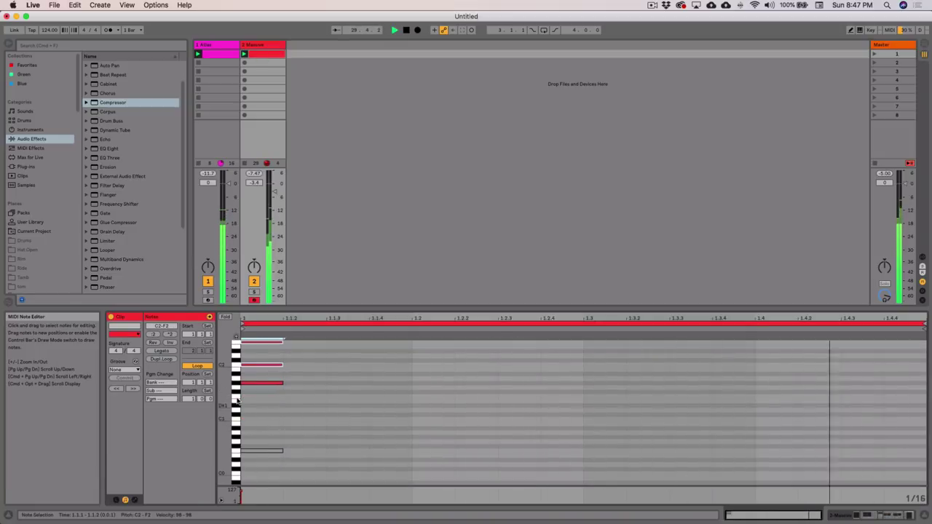
drag(228, 401, 223, 427)
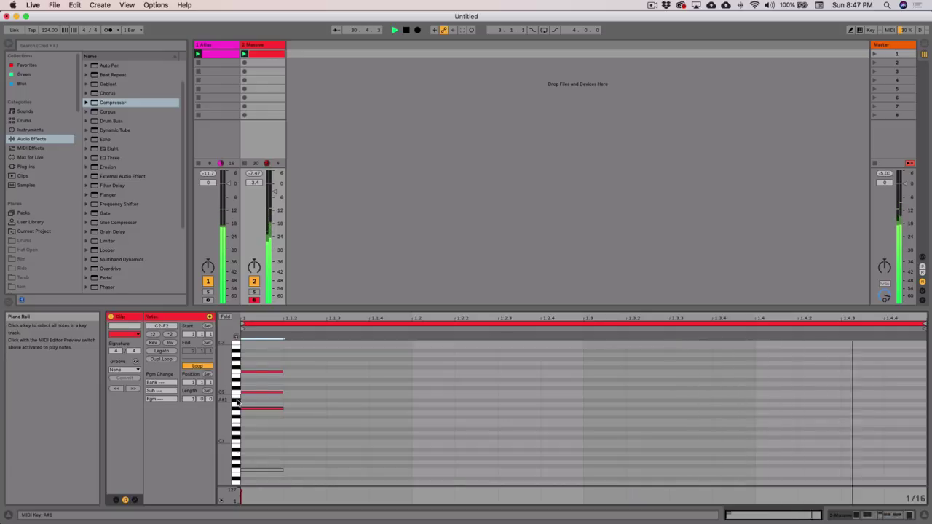
click(259, 384)
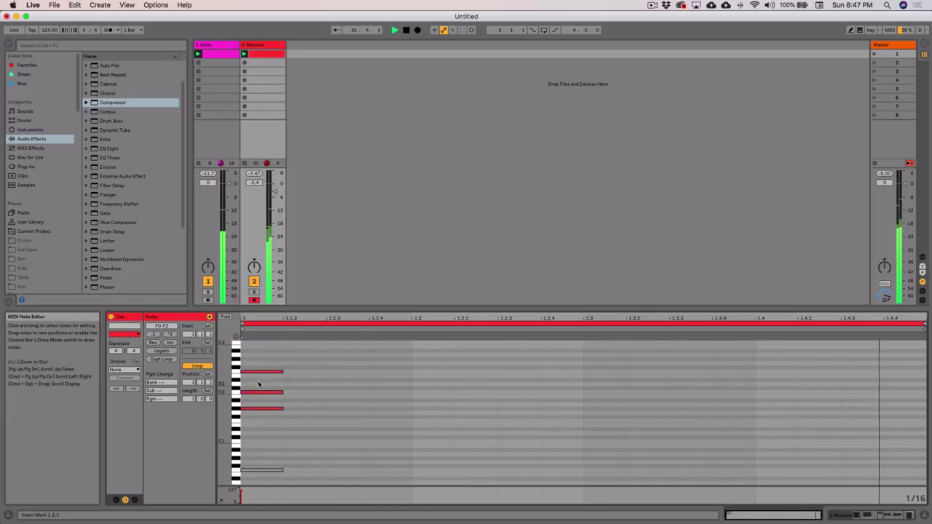
click(262, 377)
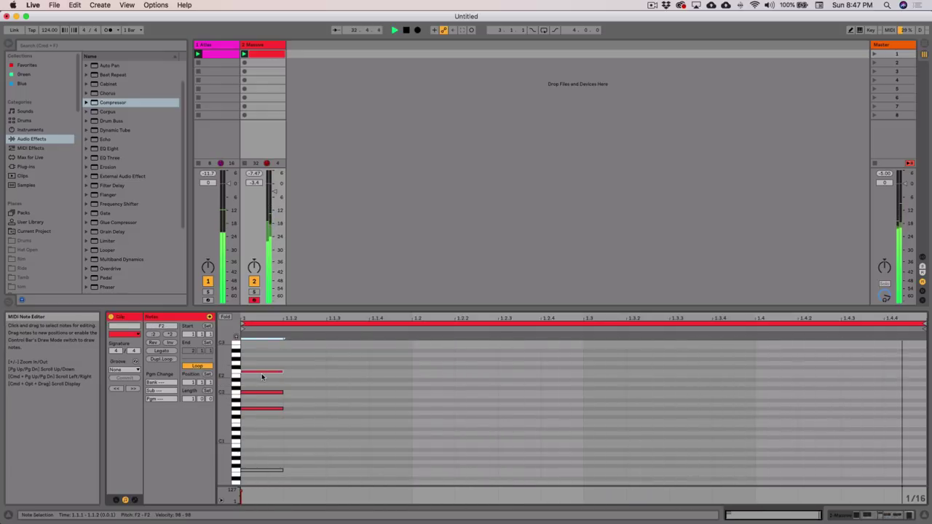
key(shift+Down)
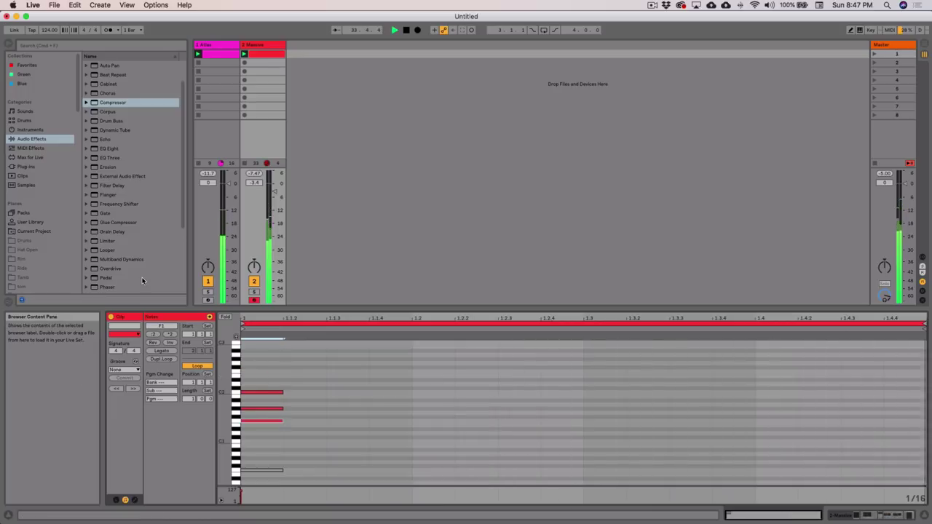
click(262, 358)
- Open the Massive synth's interface from the track's device chain and detune oscillator 2 to a pitch of 0.15
double_click(264, 46)
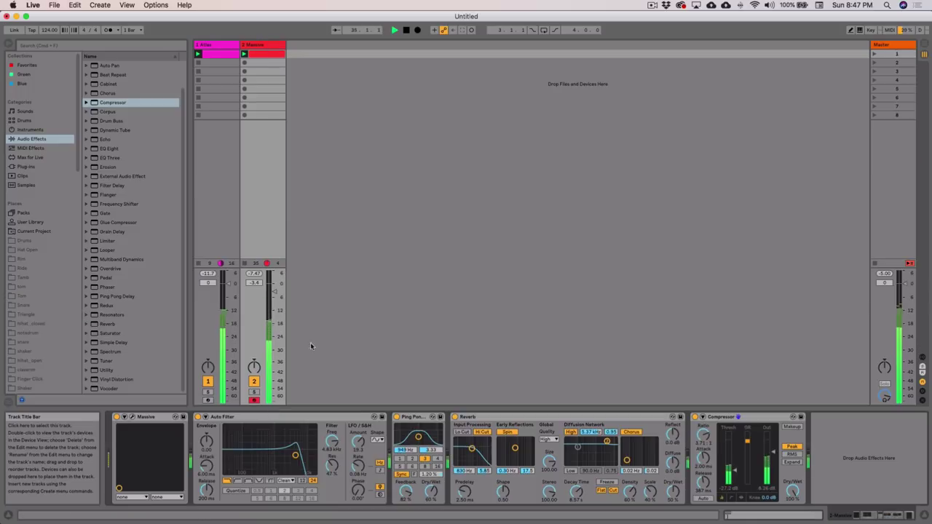
click(133, 417)
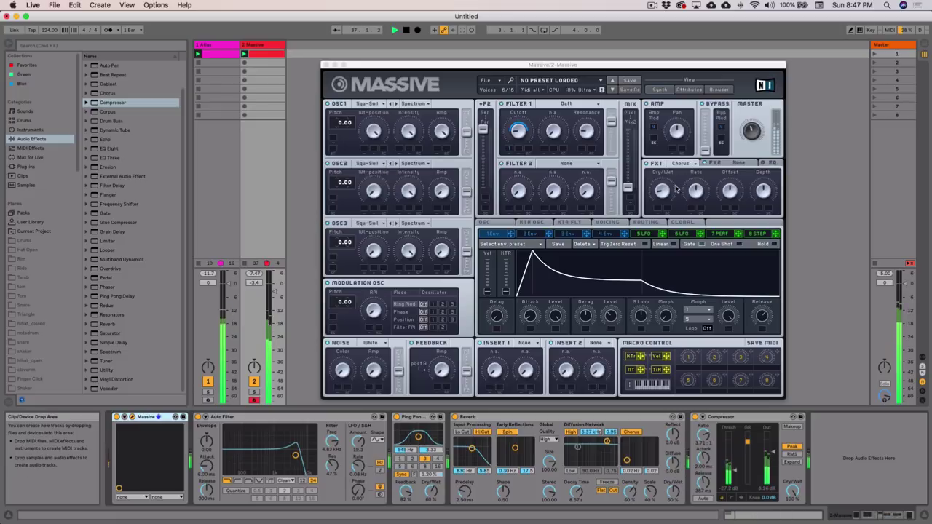
mouse_move(669, 189)
mouse_down()
mouse_move(667, 173)
mouse_move(669, 190)
mouse_up()
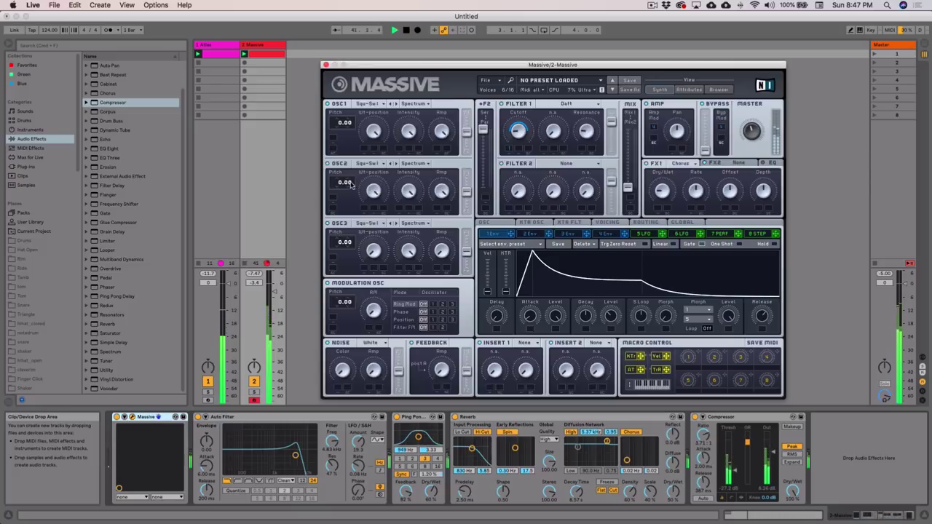
drag(351, 185, 355, 174)
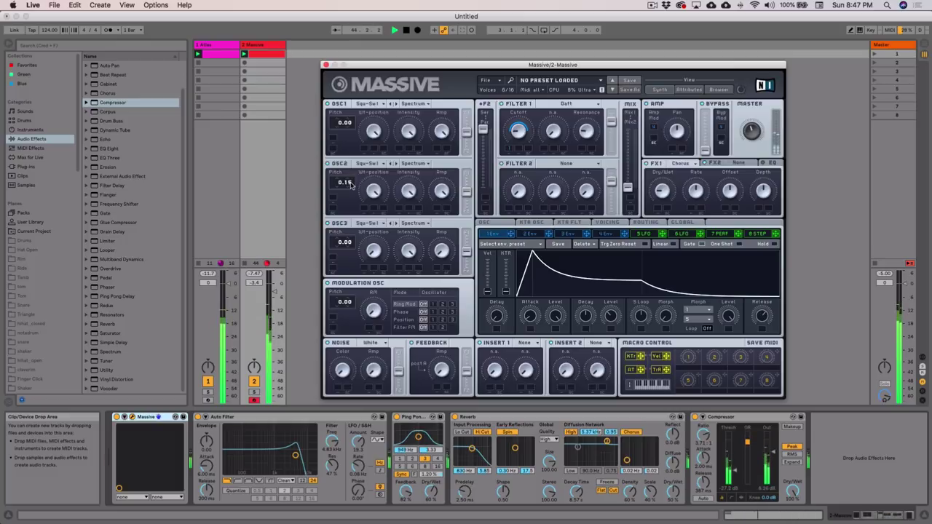
- In Massive's voicing settings, use 4 unison voices and enable the pitch cutoff spread at a small amount
click(680, 223)
click(651, 223)
click(608, 223)
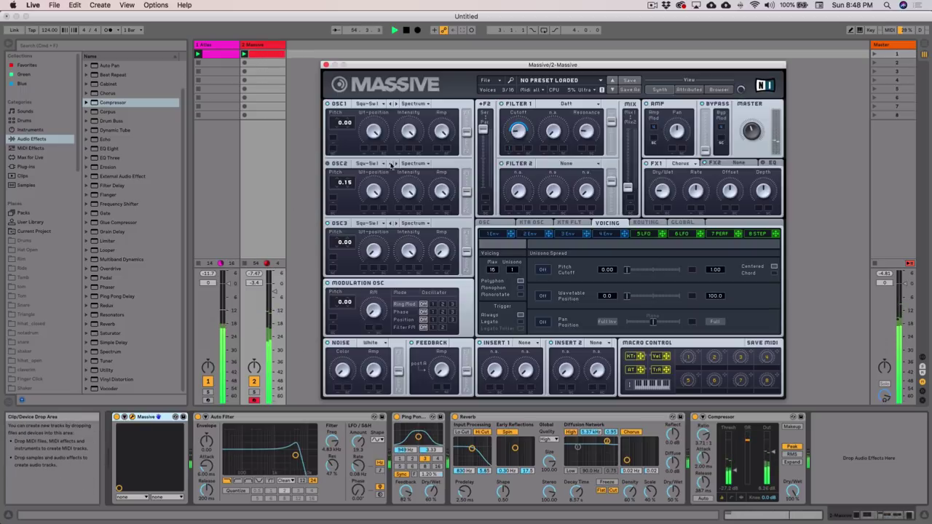
click(542, 271)
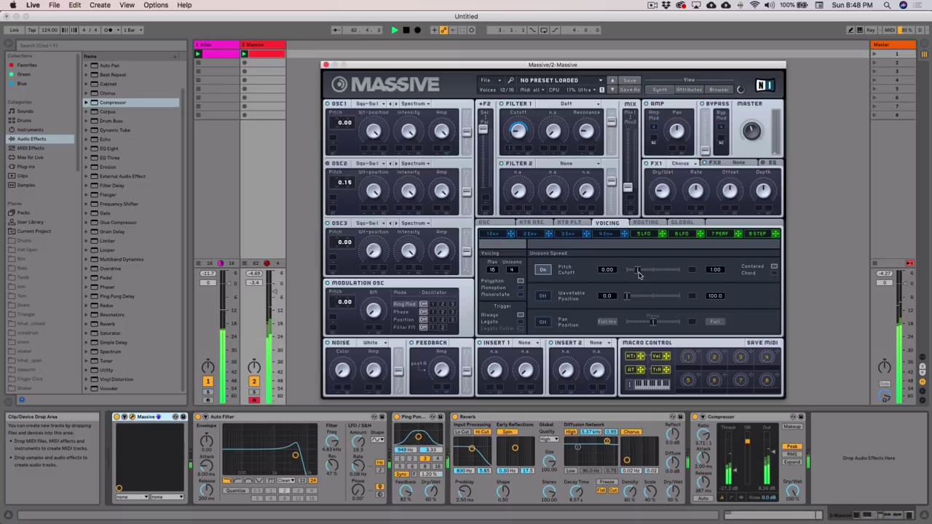
drag(638, 273, 657, 274)
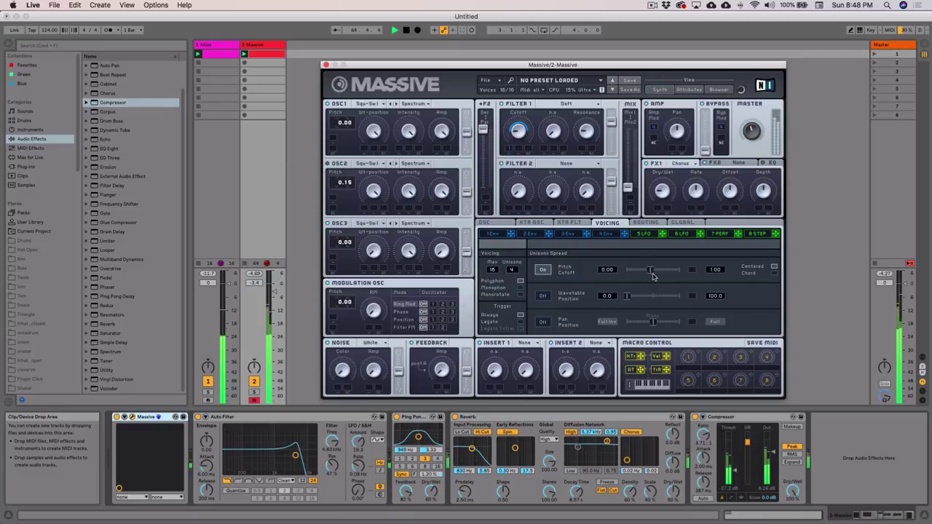
drag(653, 277, 637, 278)
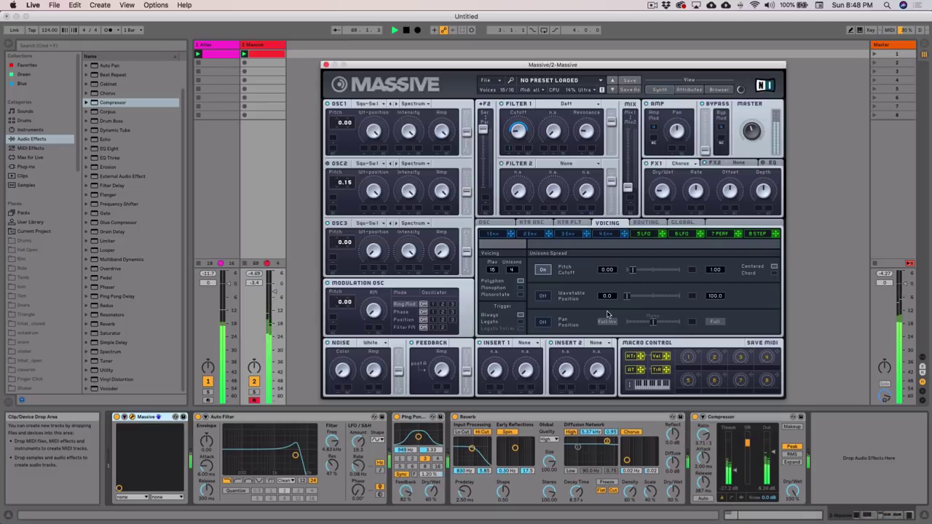
- Enable the unison pan position spread, set it close to full, and close the Massive window
click(542, 322)
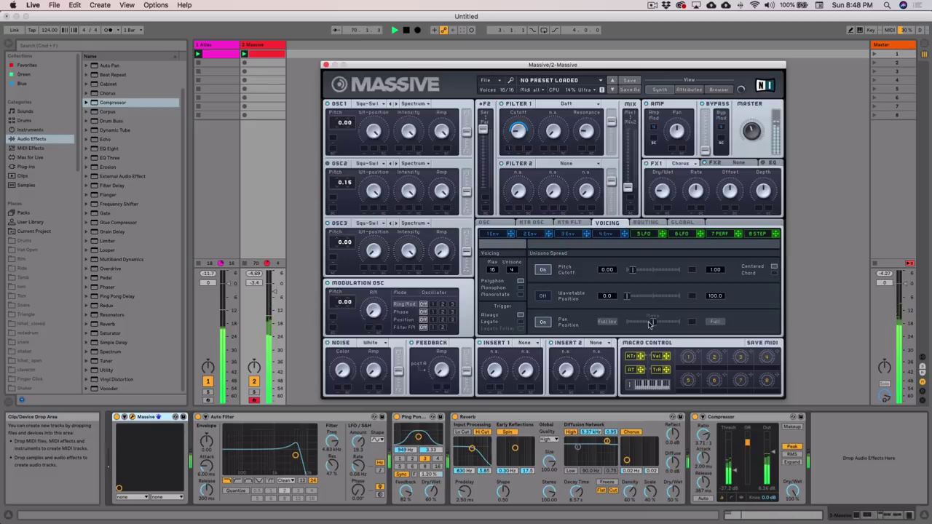
drag(653, 325, 674, 325)
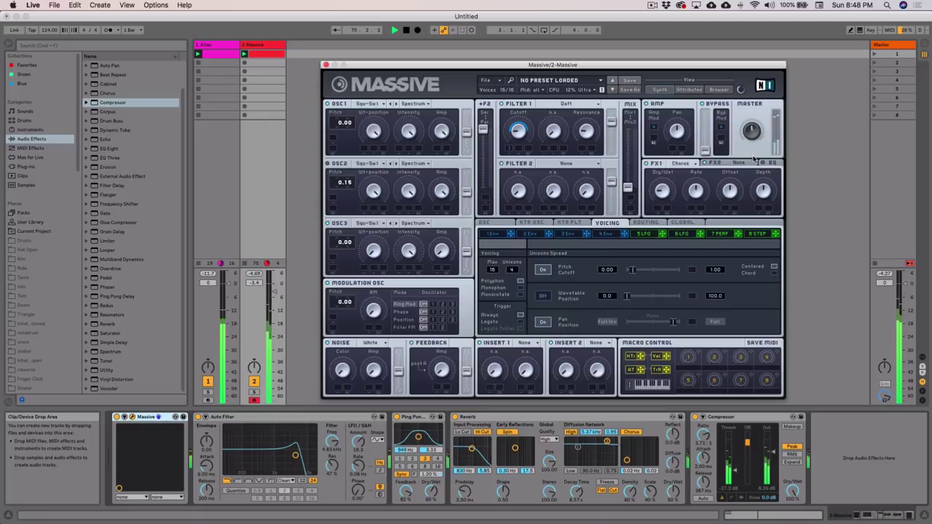
click(326, 64)
- Add an EQ Eight after the Compressor and make band 1 a low-cut filter at about 123 Hz
click(120, 149)
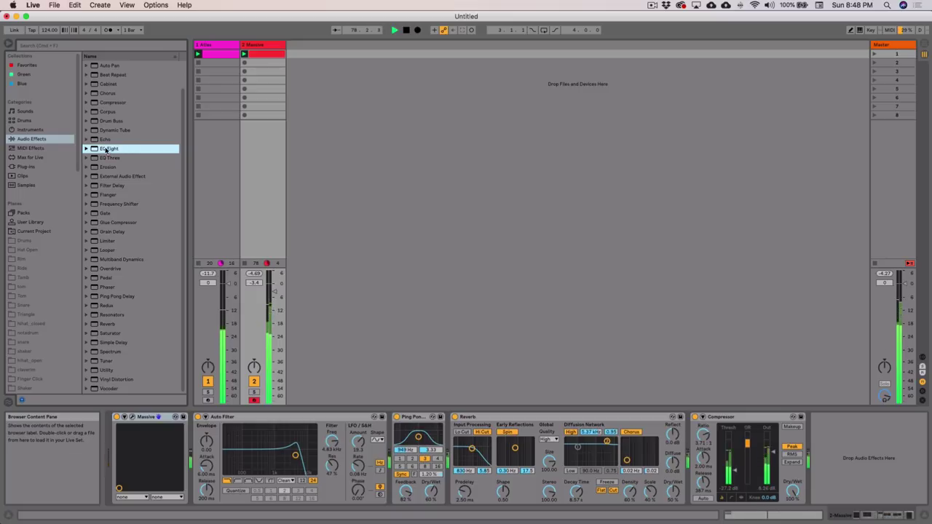
mouse_move(106, 150)
mouse_down()
mouse_move(487, 369)
mouse_move(841, 479)
mouse_up()
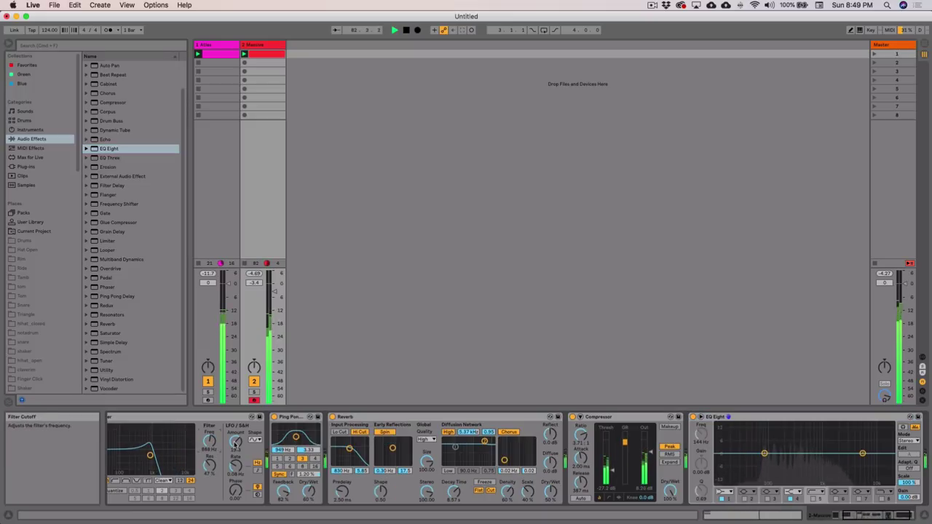
click(724, 492)
click(723, 442)
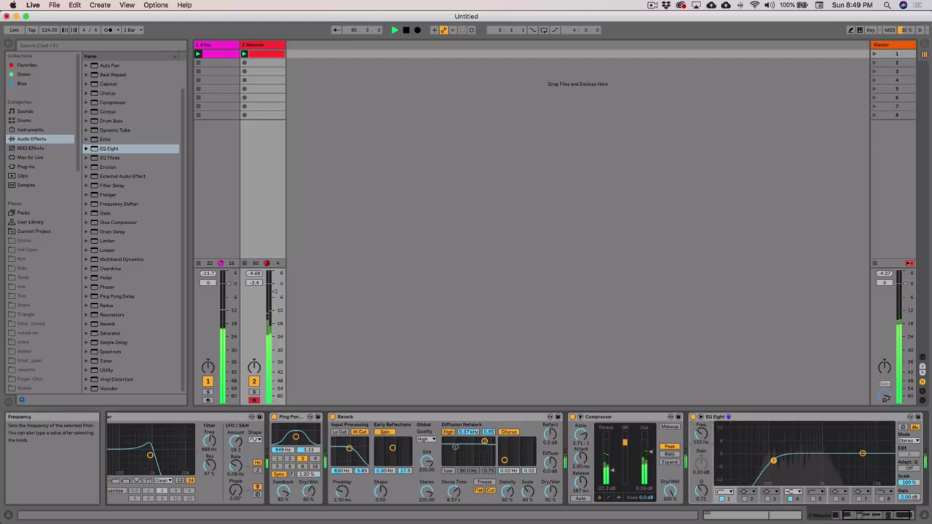
drag(853, 515, 840, 516)
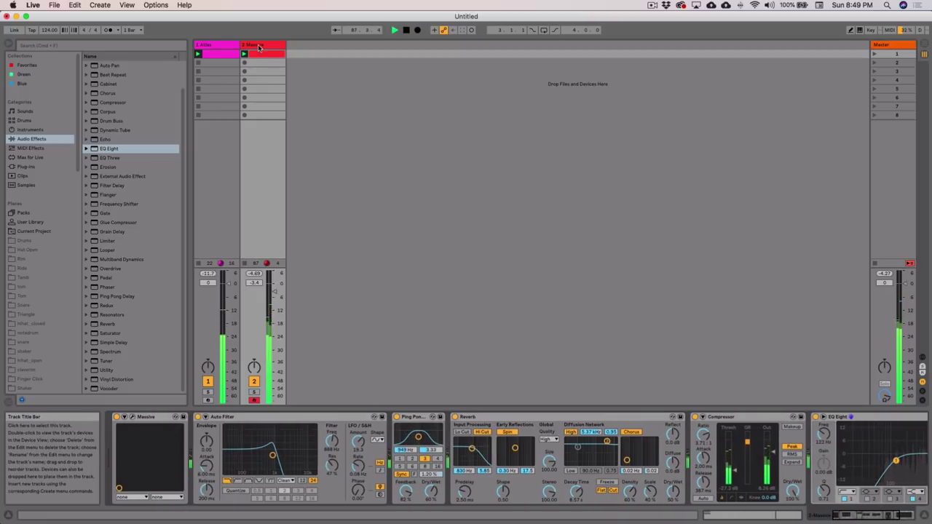
- Select the Massive track and reopen the synth's own interface from its device chain
click(218, 45)
click(250, 45)
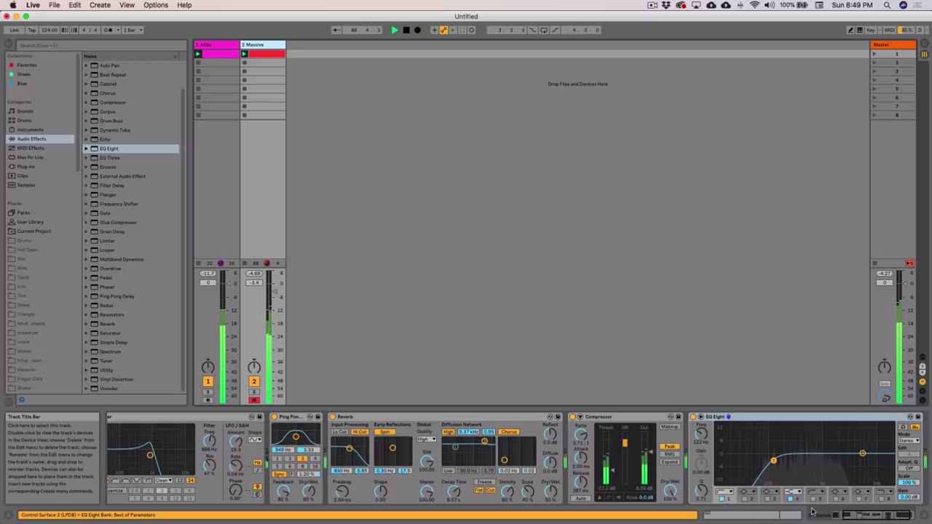
scroll(164, 430, up, 3)
click(156, 419)
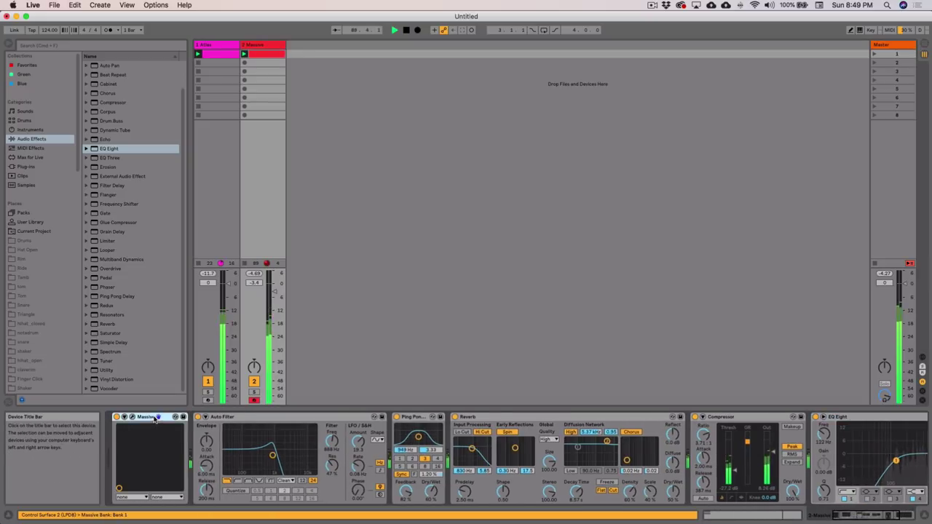
click(132, 417)
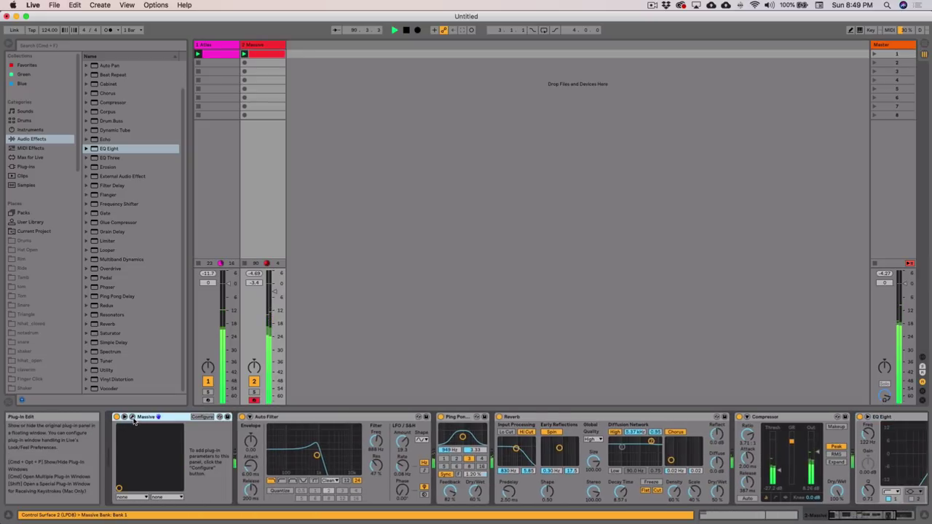
click(132, 417)
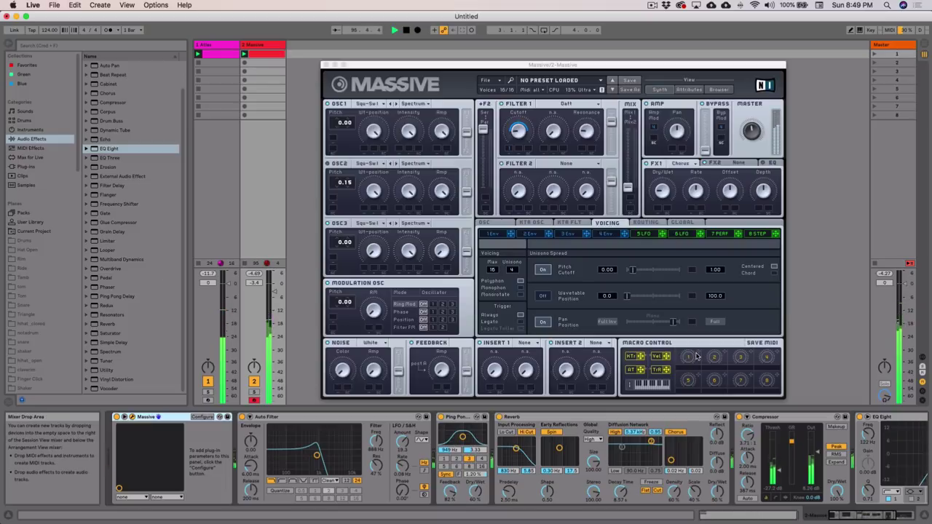
- Assign Massive's macro 1 to filter 1's cutoff and bypass the Auto Filter after the synth
drag(699, 355, 536, 115)
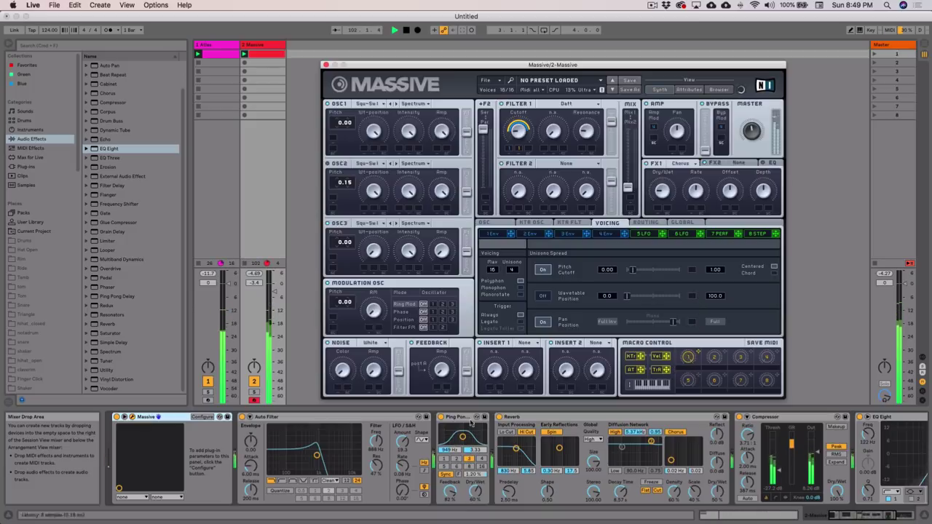
click(242, 417)
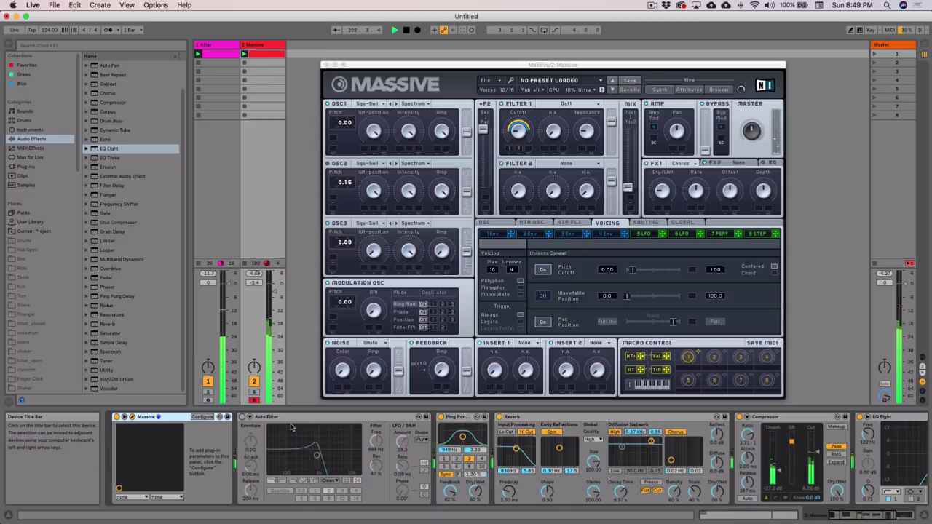
click(689, 358)
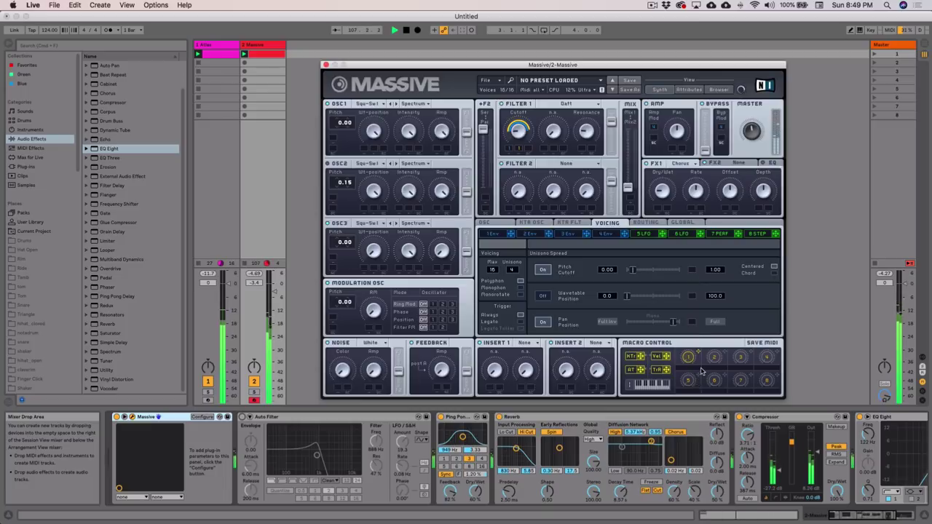
- In Massive's envelope 1, shorten the decay slightly and assign macro 2 to the decay and release
click(534, 235)
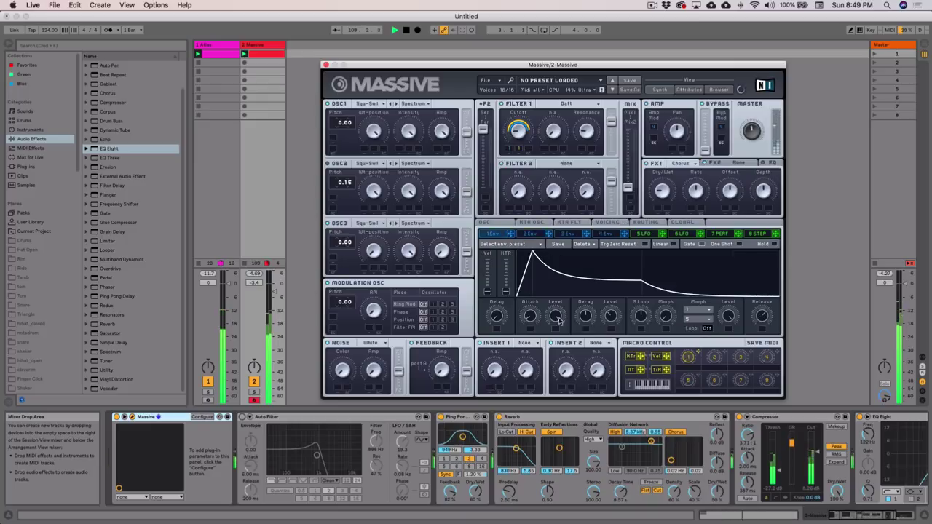
drag(586, 317, 606, 345)
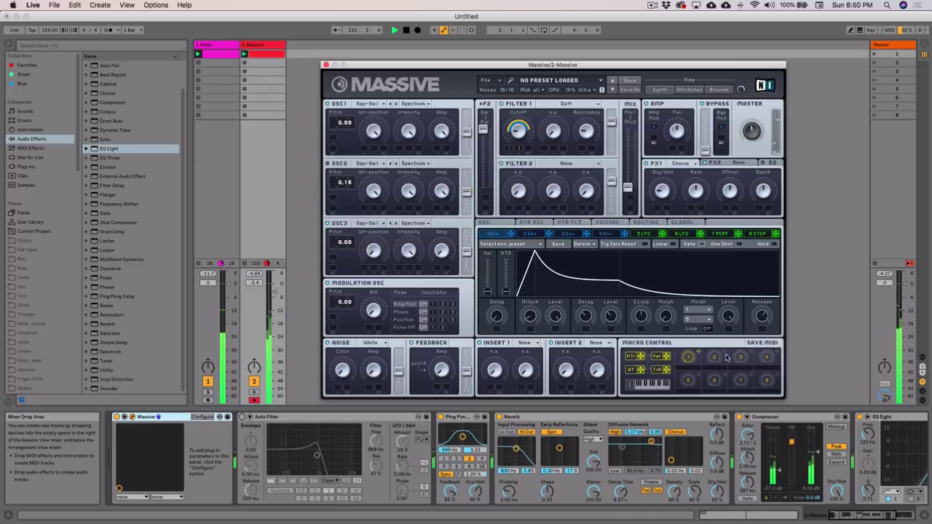
drag(588, 315, 589, 318)
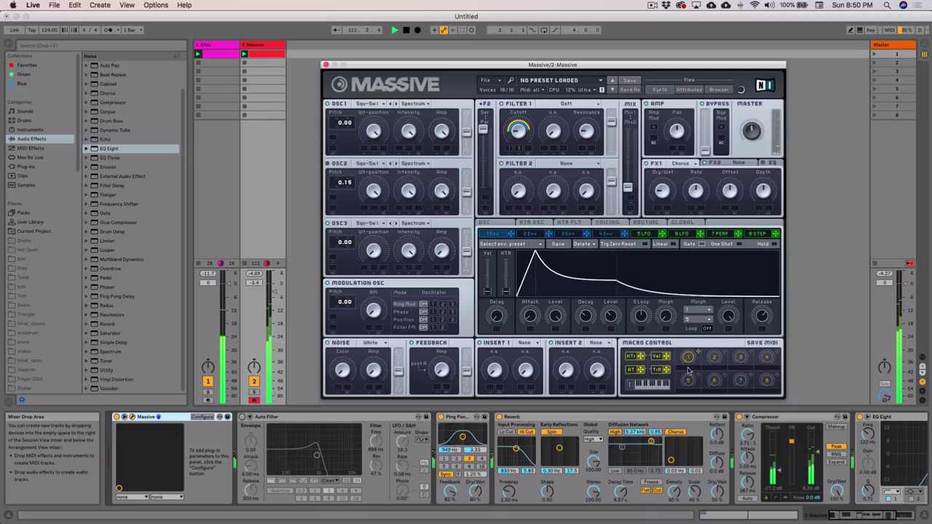
click(585, 329)
drag(589, 331, 592, 322)
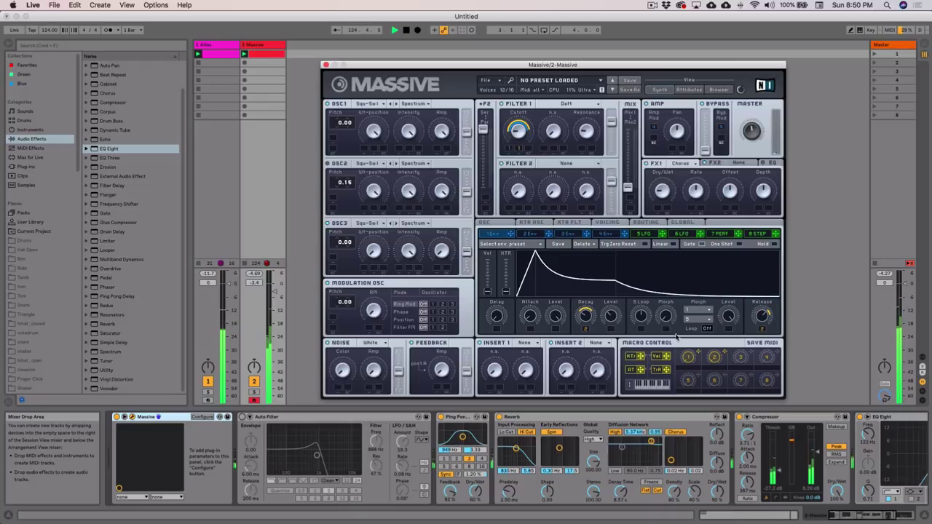
- Assign macro 3 to the side-chain slot of filter 1's cutoff and expose macros 1, 2 and 3 as parameters on the Massive device
drag(752, 354, 530, 150)
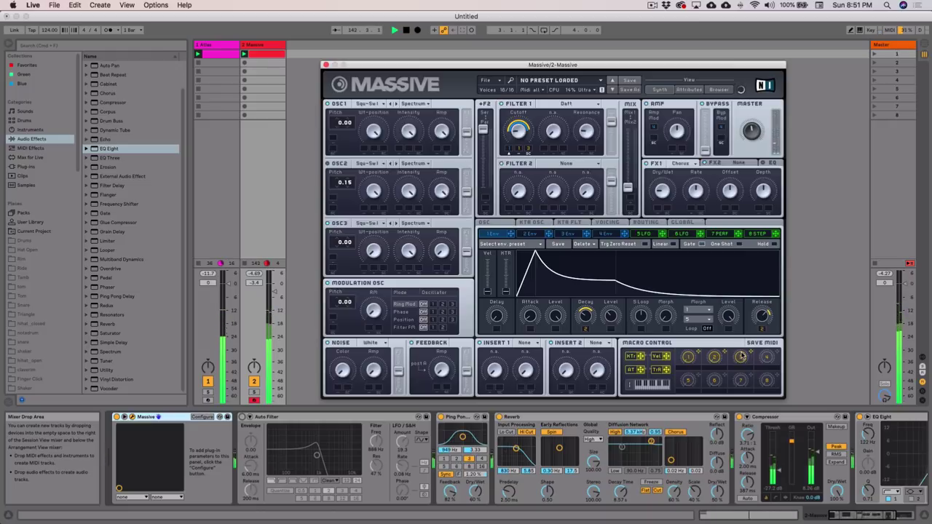
click(203, 416)
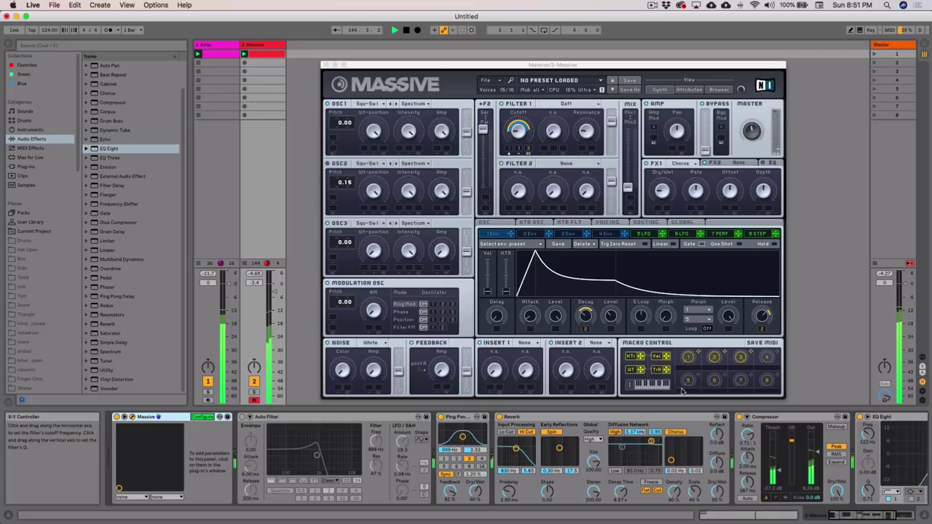
click(689, 357)
click(714, 358)
click(739, 359)
click(202, 416)
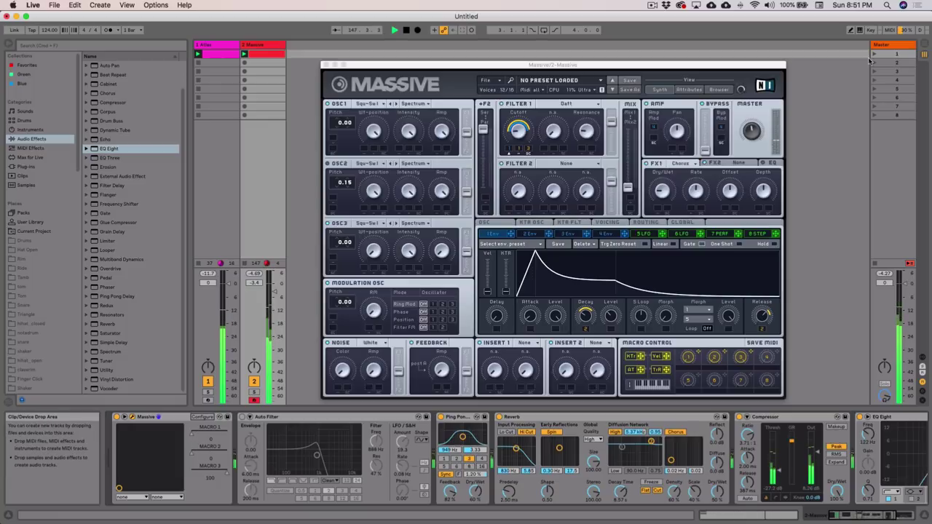
- MIDI-map Massive's exposed macros 1, 2 and 3 to hardware controls, adjust macro 2, and close the synth window
click(889, 30)
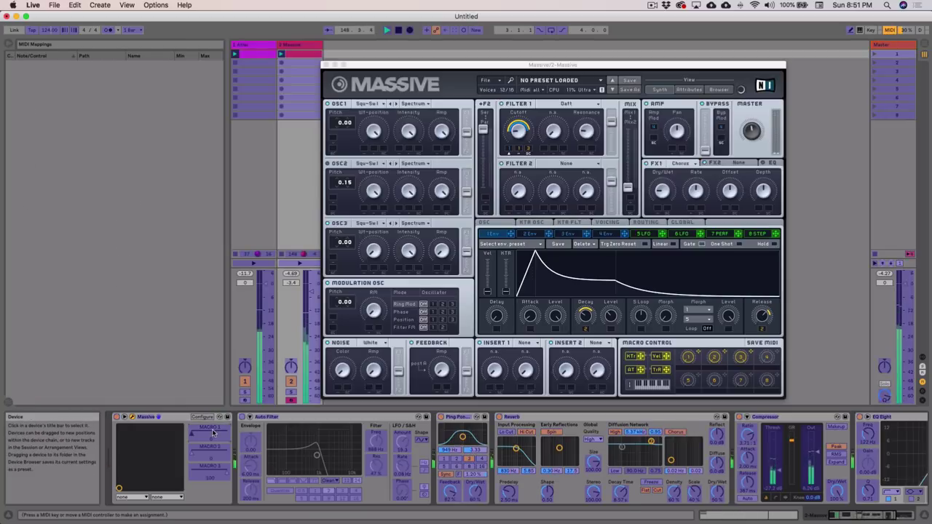
click(216, 452)
click(217, 471)
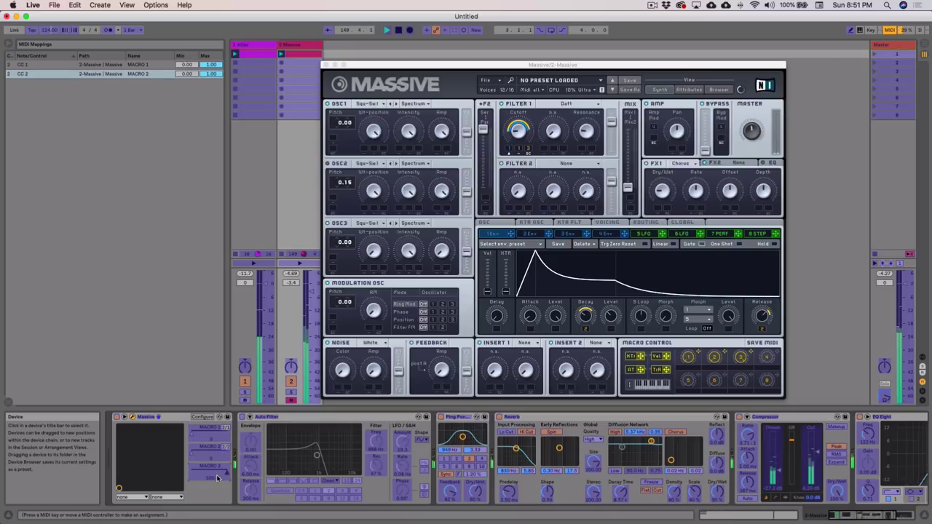
click(889, 30)
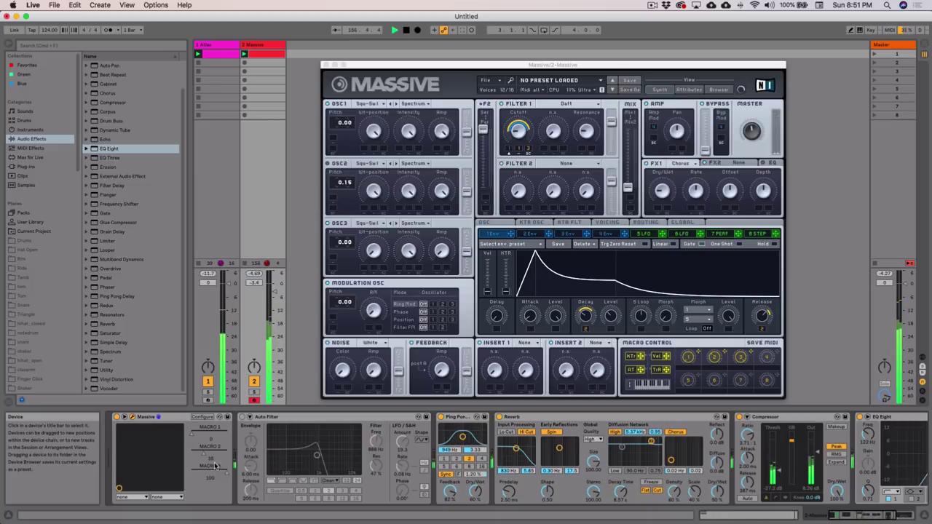
click(715, 357)
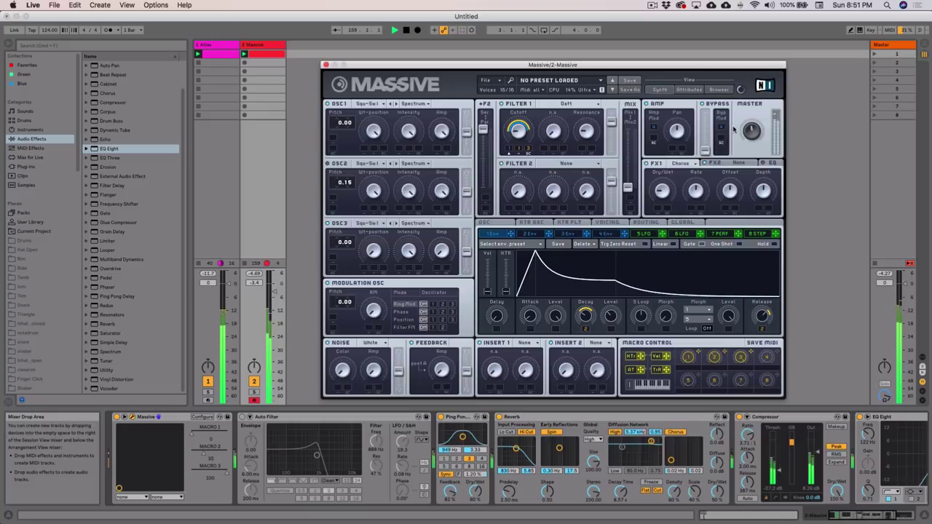
click(326, 65)
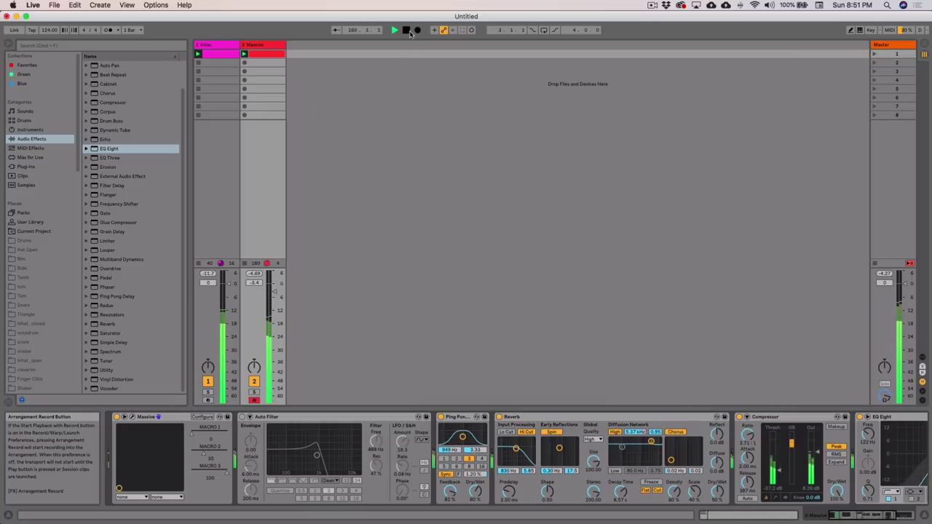
- Open the Atlas interface on its track and load the shaker_sticky sample onto the second pad of the lowest row
click(233, 186)
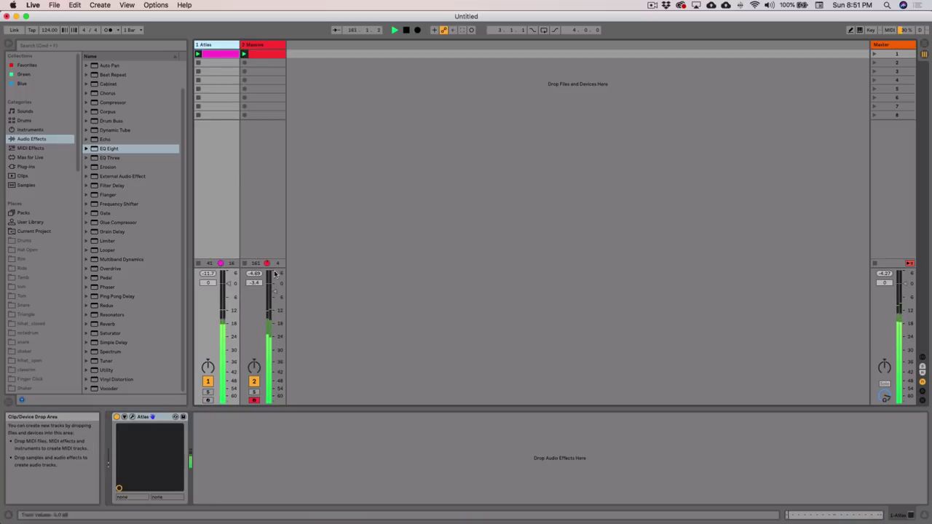
click(271, 46)
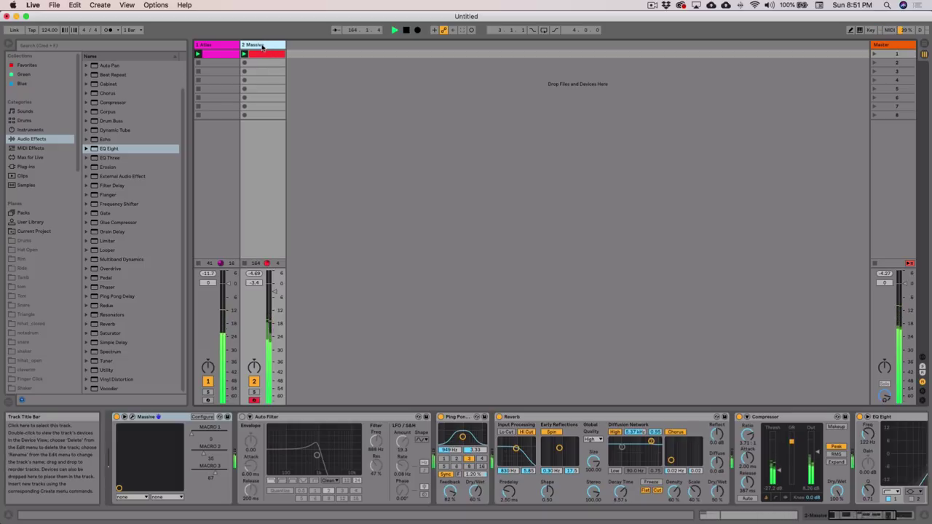
click(214, 45)
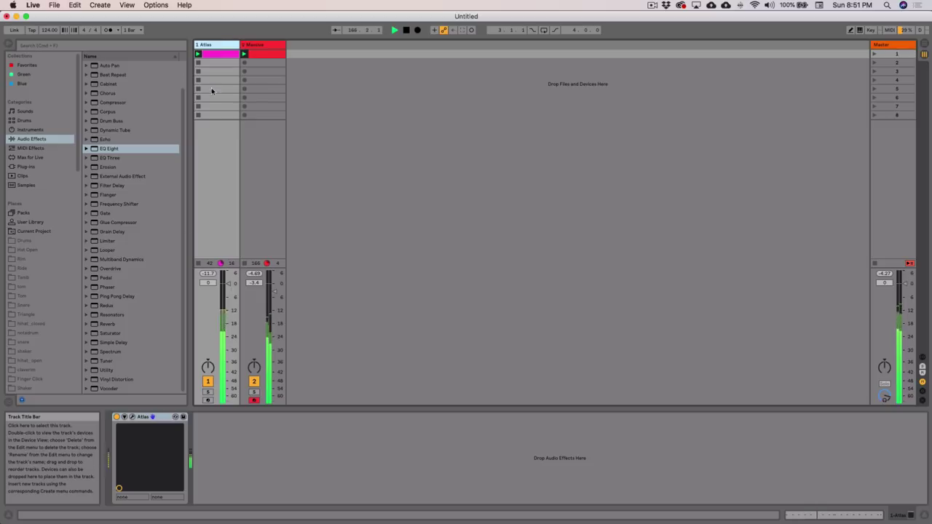
click(132, 417)
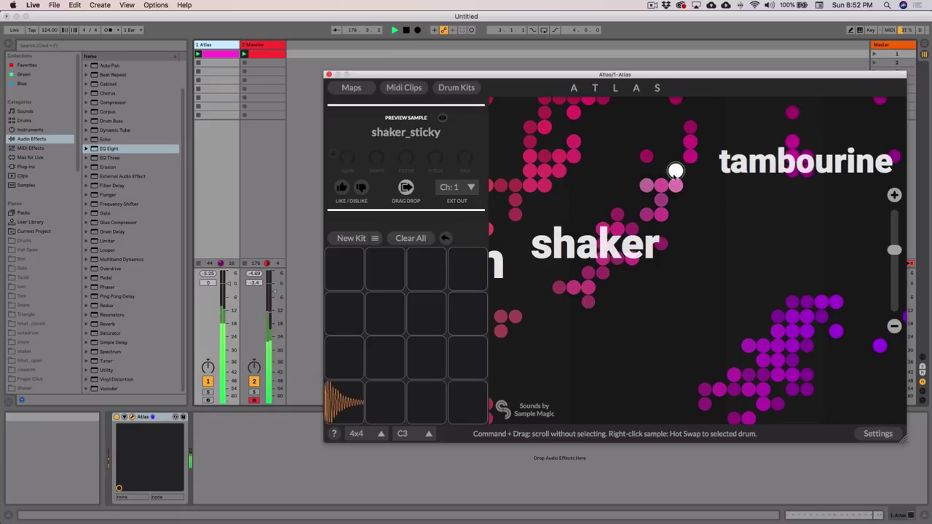
drag(675, 170, 386, 401)
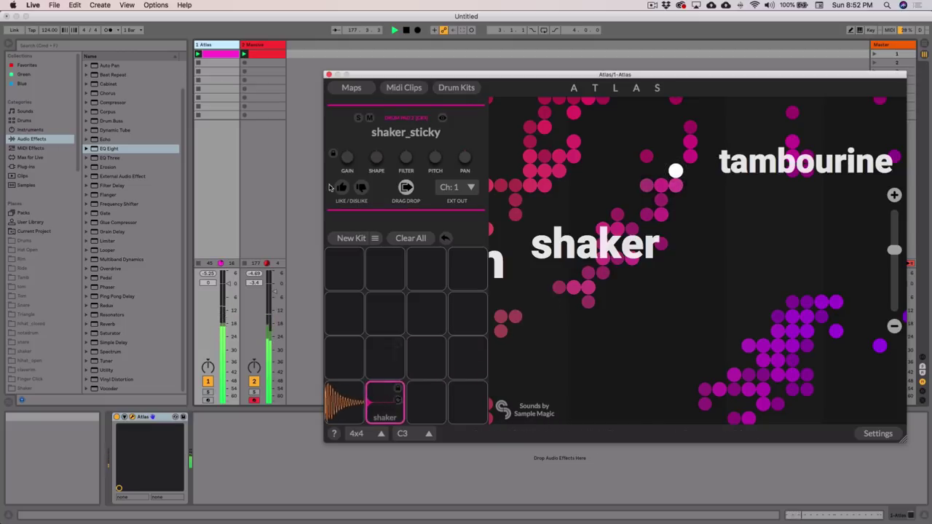
- Open the Atlas clip's notes, add a C#3 shaker note on the first off-beat, and duplicate it across the following beats
double_click(222, 56)
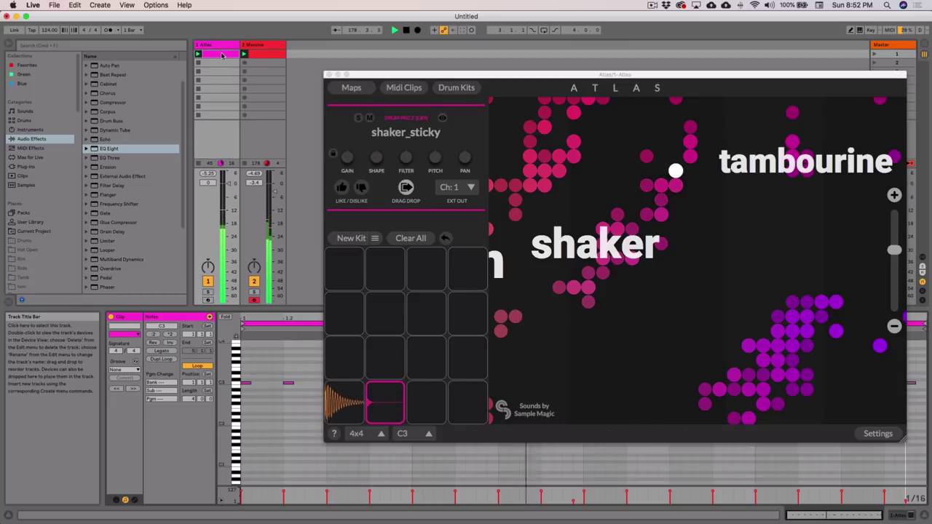
click(330, 75)
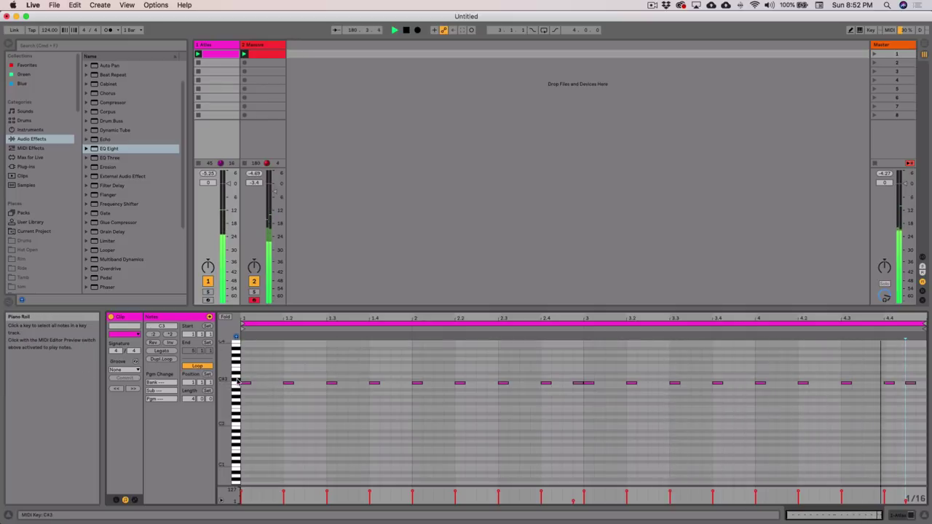
double_click(266, 380)
drag(243, 371, 281, 380)
key(super+d)
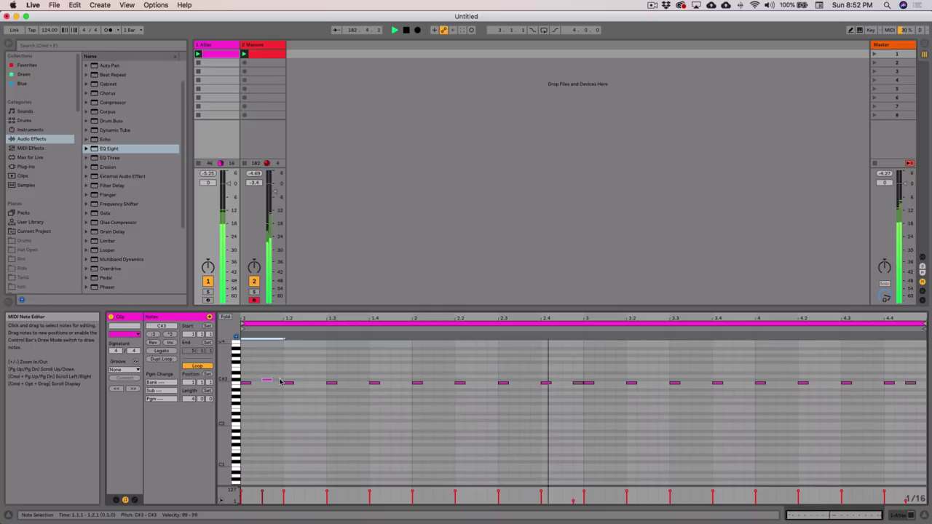
key(super+d)
key(super+d)
key(super+d)
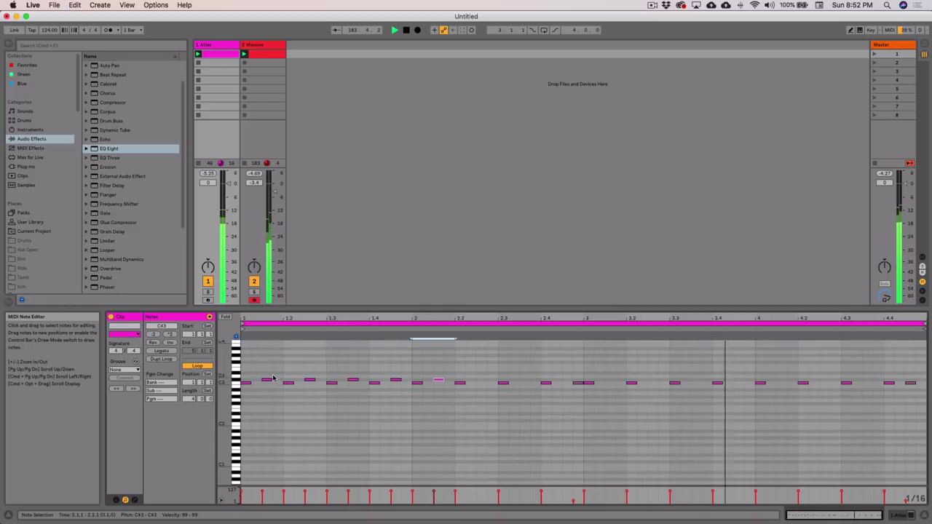
- Duplicate the first bar's off-beat C#3 shaker notes through the rest of the four-bar clip
drag(245, 371, 412, 380)
key(super+d)
key(super+d)
key(super+d)
key(super+d)
click(412, 380)
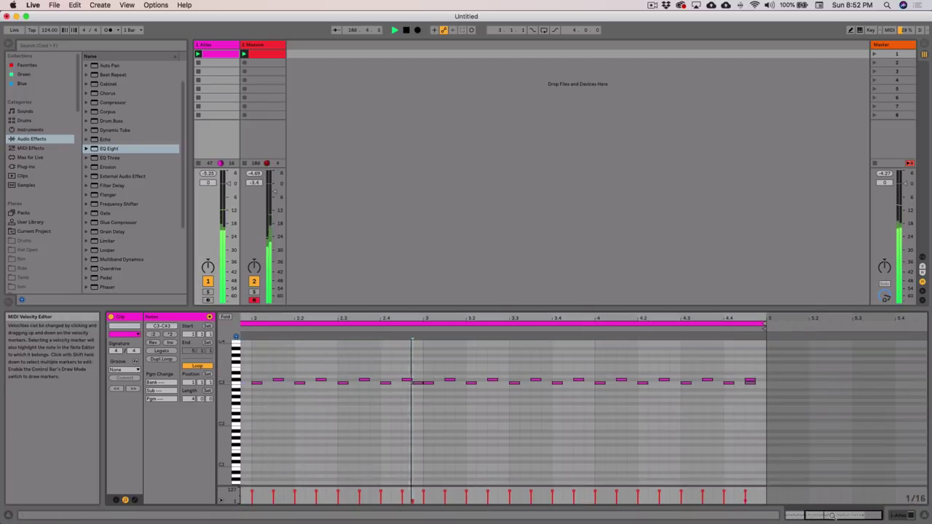
drag(822, 514, 803, 515)
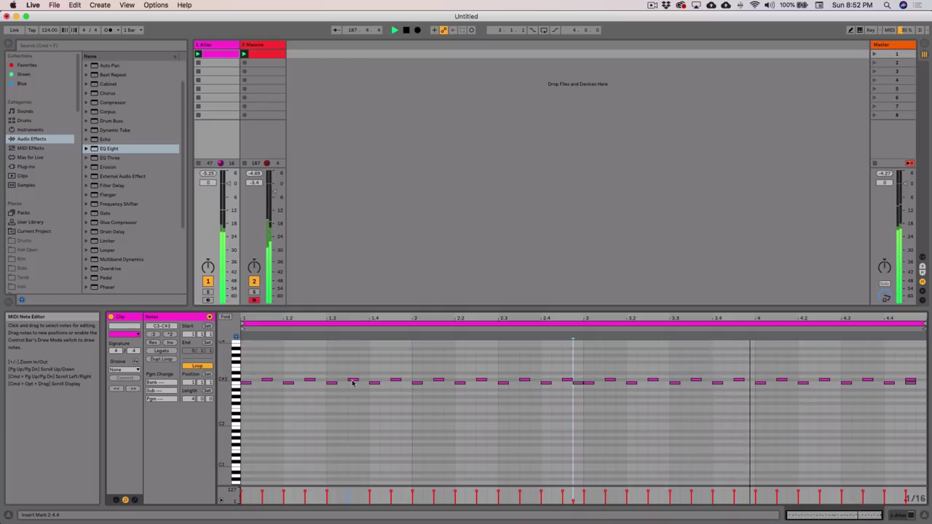
- Add extra C#3 shaker notes with velocity 25 at 1.4.2, 3.4.2, 4.3.1 and 4.4.4, and select the Atlas track
click(390, 380)
drag(390, 409, 389, 419)
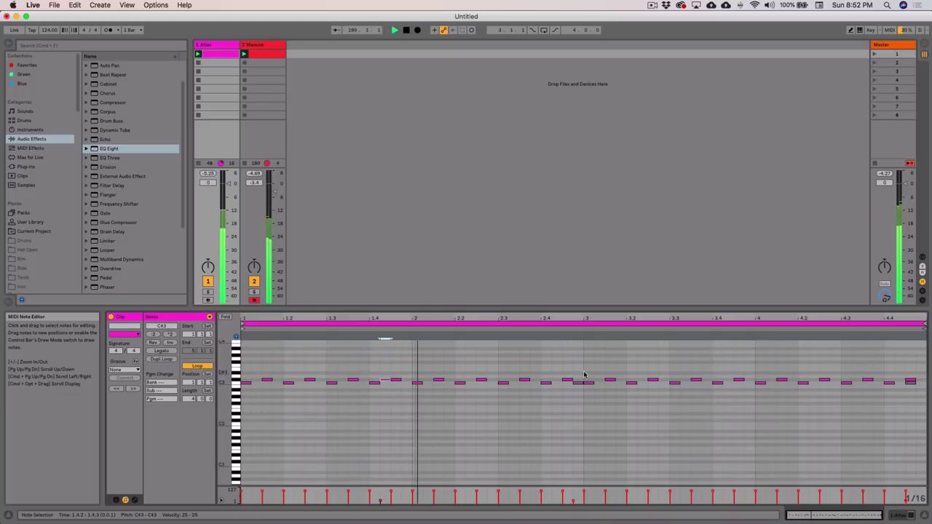
double_click(728, 380)
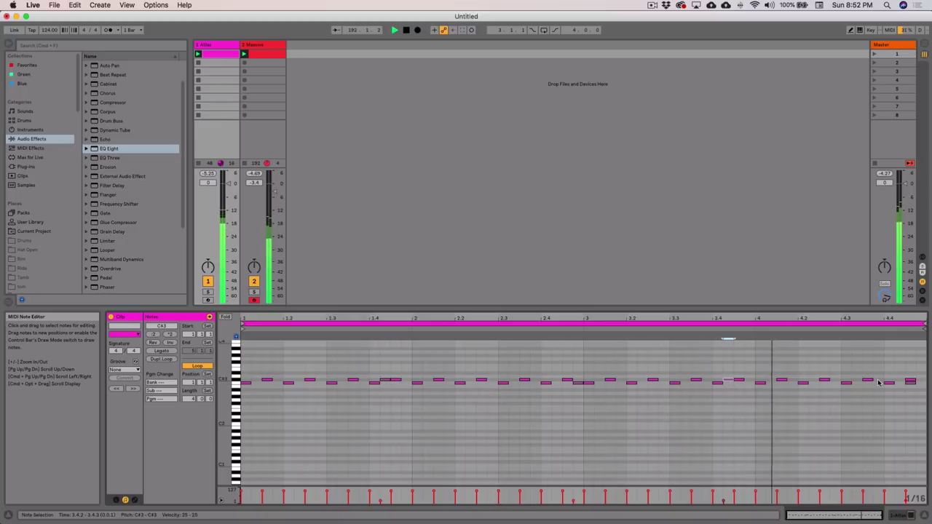
double_click(847, 380)
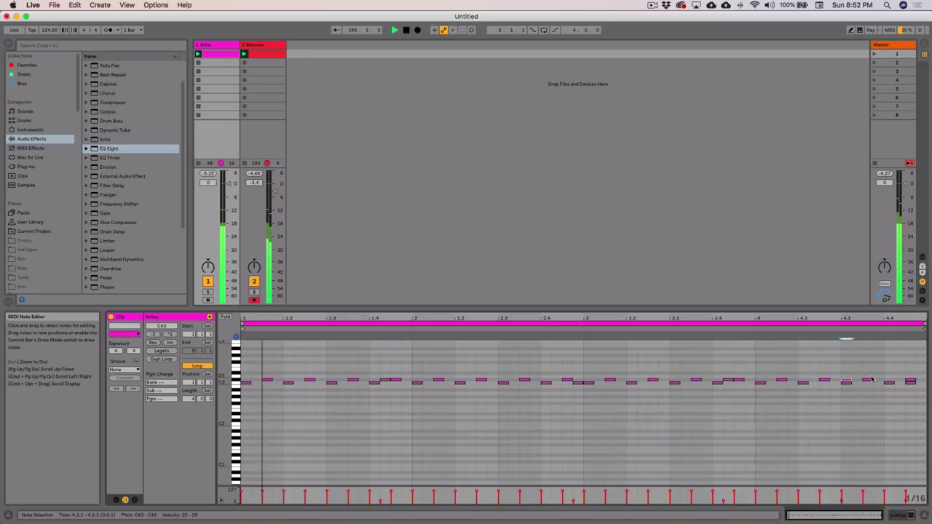
double_click(922, 381)
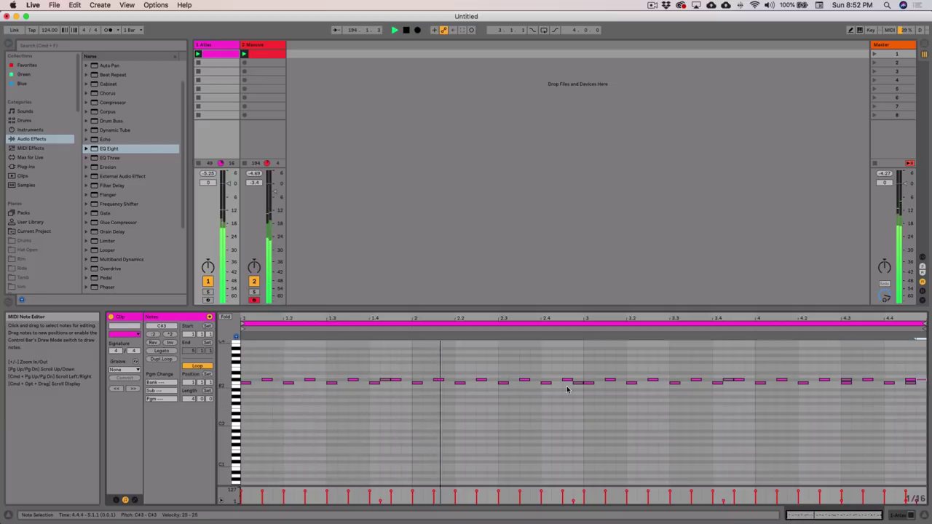
click(209, 45)
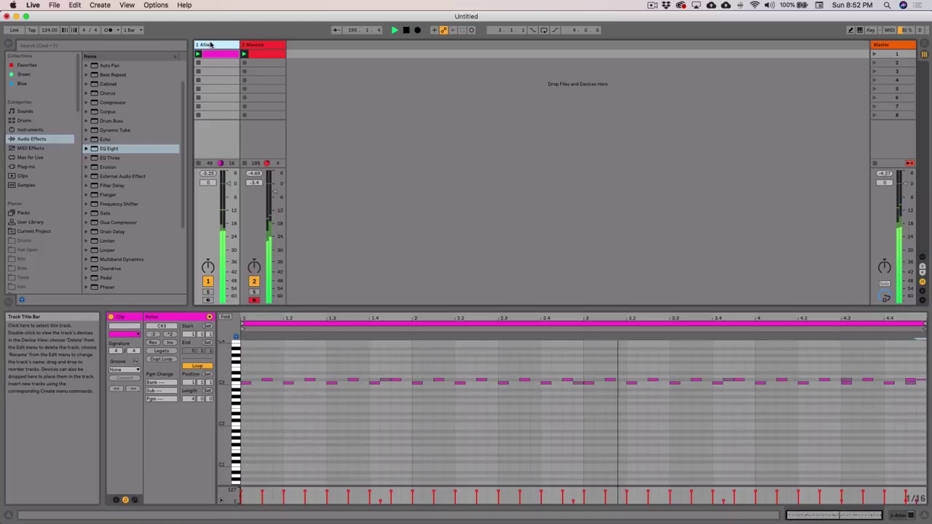
- Insert an audio track after the Atlas track, show the mixer's In/Out section, and enlarge the session area
key(super+t)
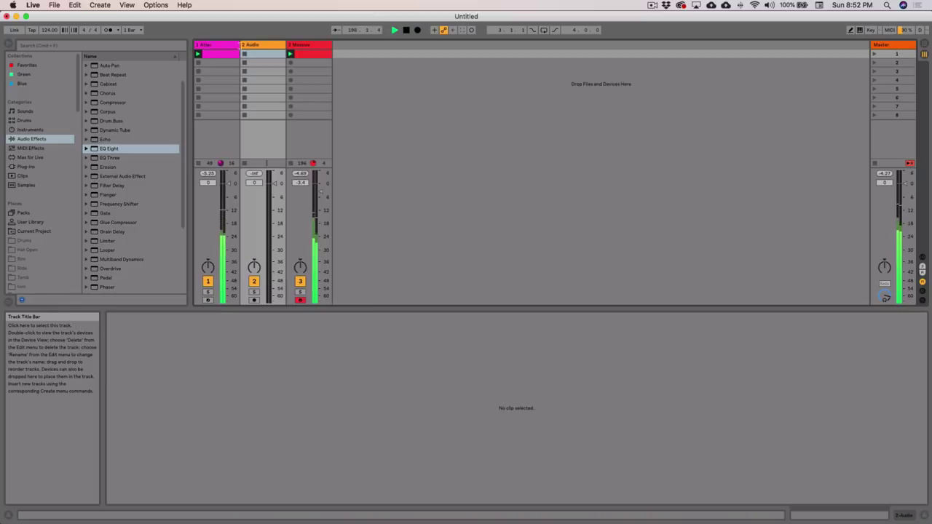
click(922, 256)
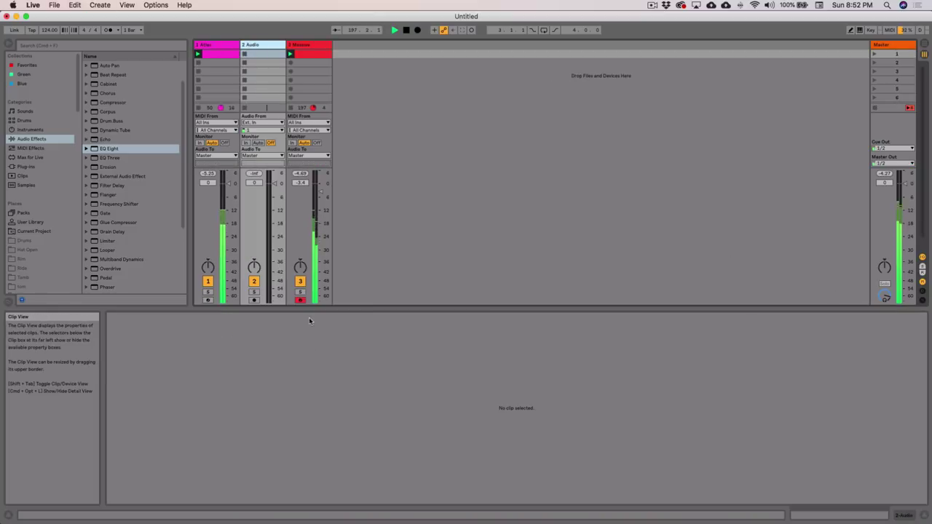
drag(310, 313, 310, 412)
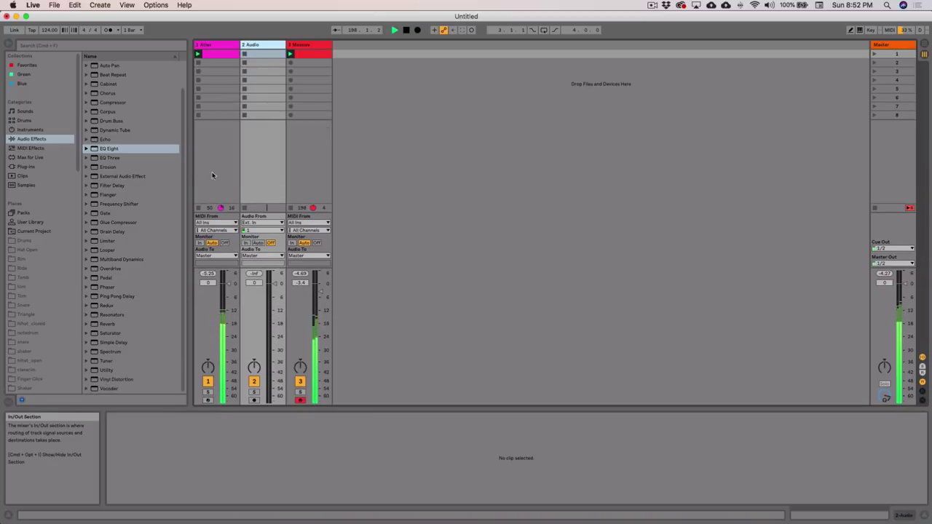
- Open the Atlas interface and set the kick_sub_clickspace pad's external output to Ch: 2
click(226, 48)
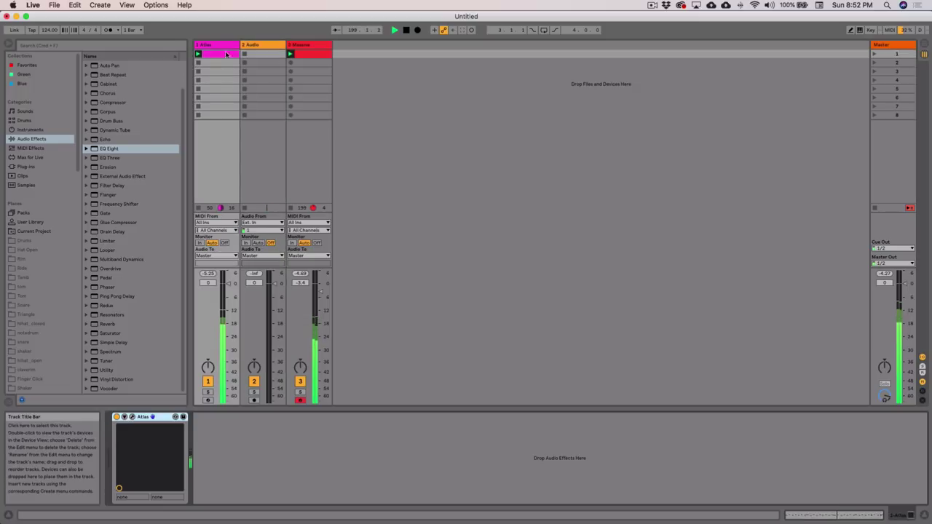
click(132, 416)
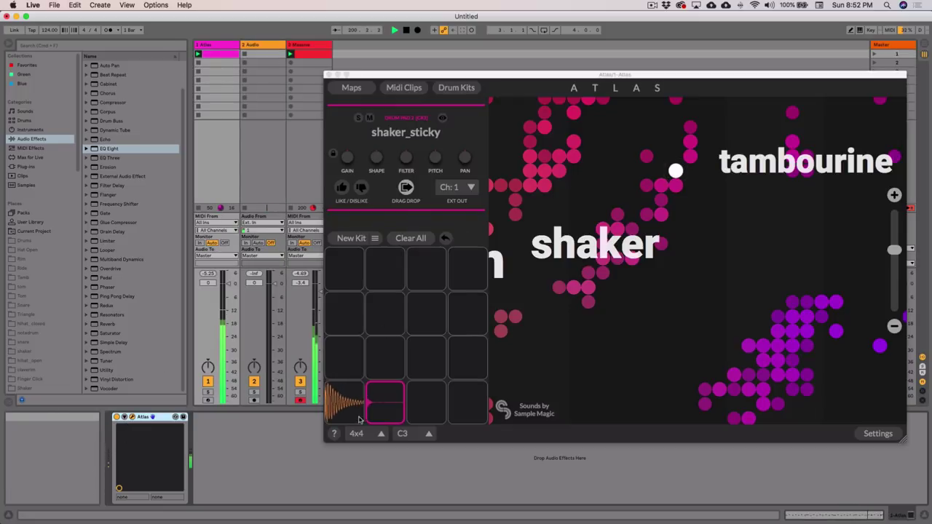
click(344, 402)
click(470, 187)
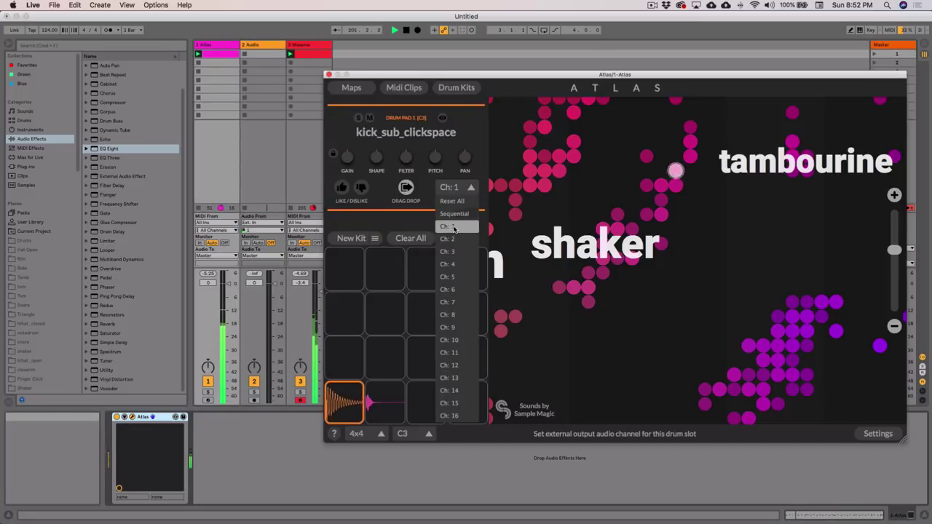
click(457, 238)
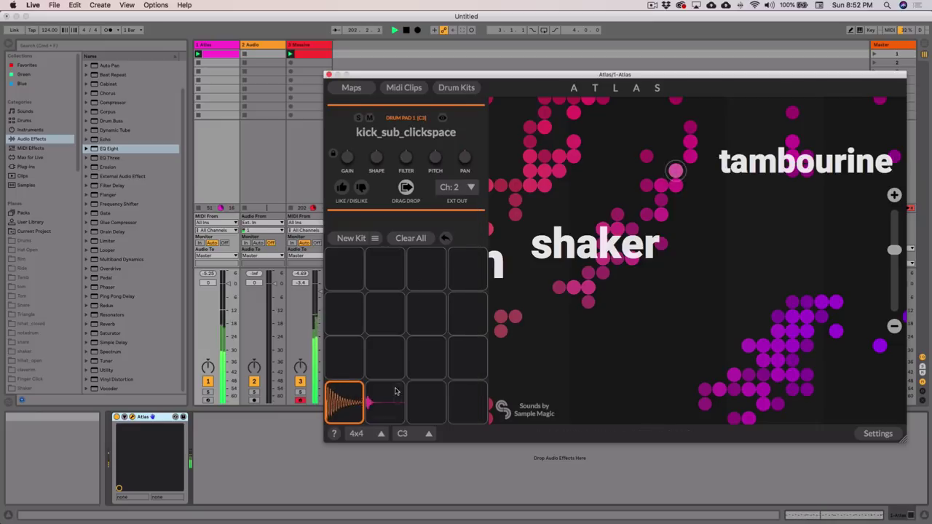
- Route the audio track's input from 1-Atlas, Ch: 2-Atlas, and add a Utility with 5.56 dB gain to it
click(261, 213)
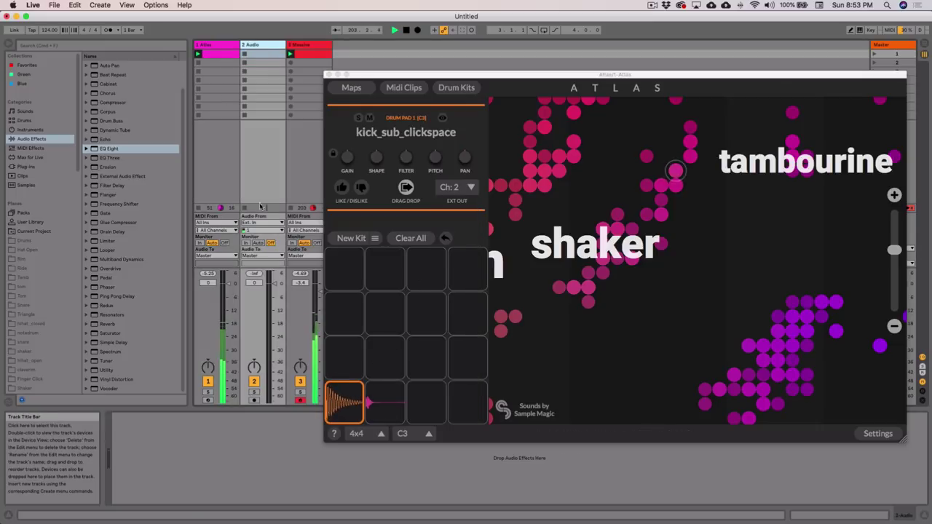
click(261, 223)
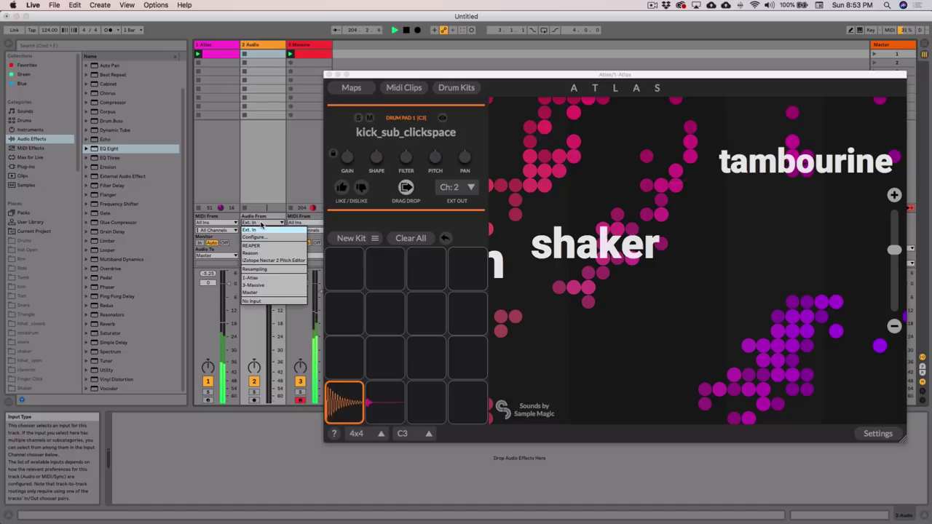
click(260, 224)
click(261, 224)
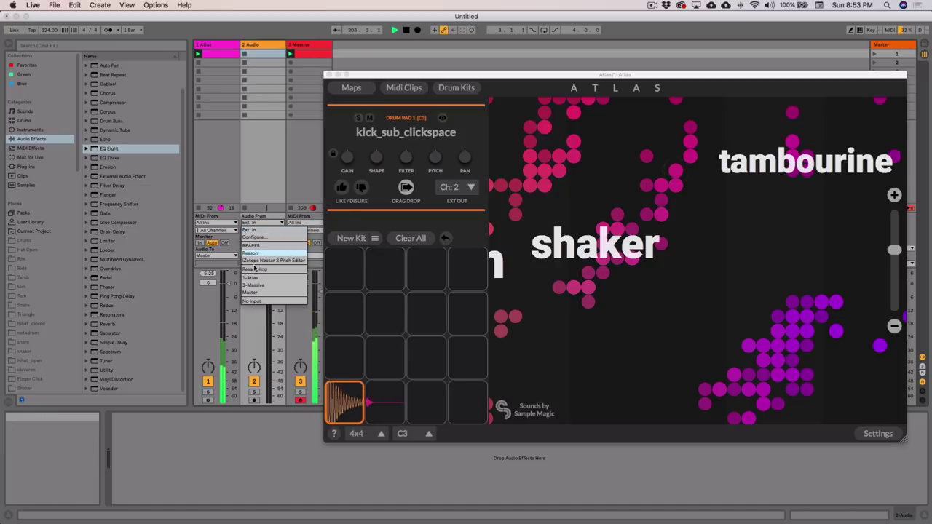
click(255, 278)
click(259, 230)
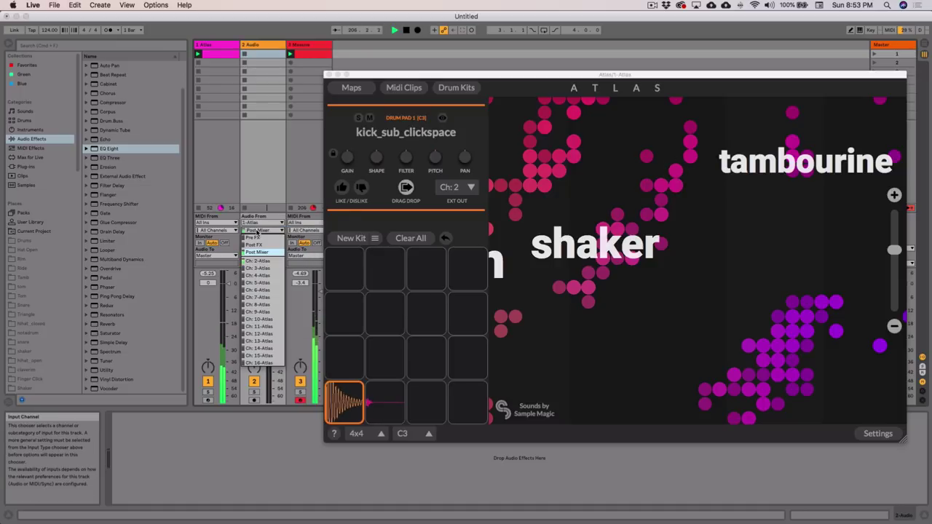
click(259, 261)
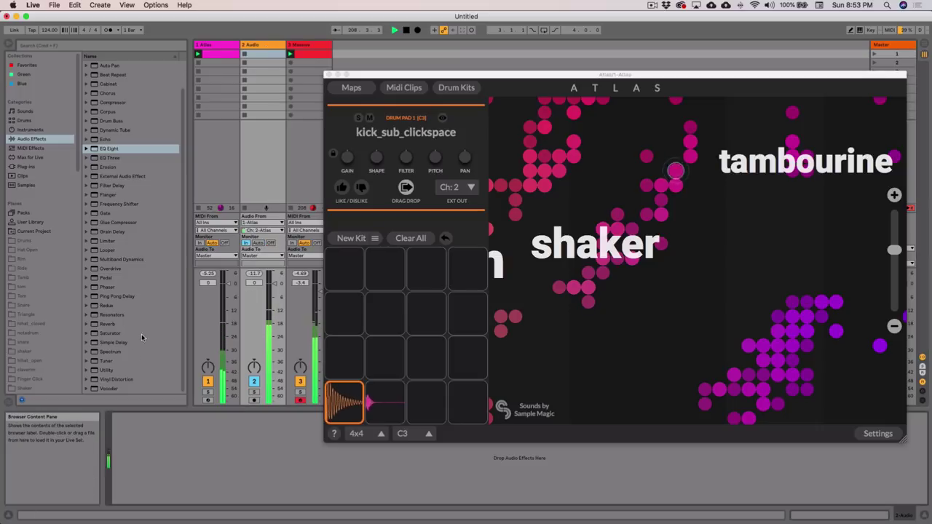
drag(108, 372, 150, 485)
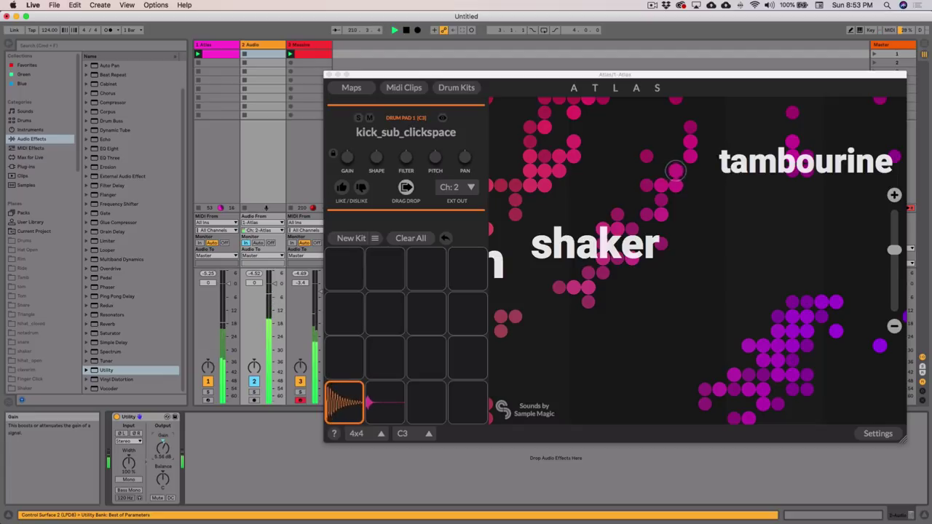
click(328, 75)
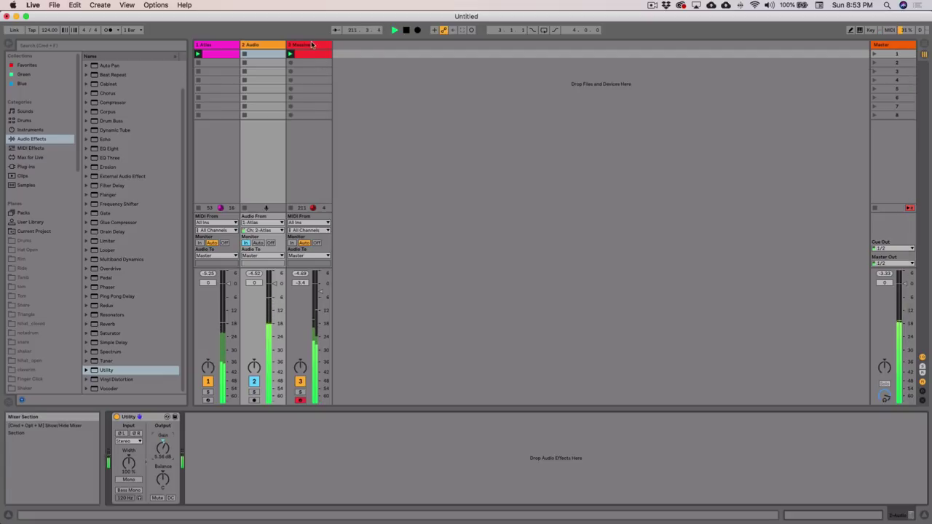
- Add a Compressor at the end of the Massive track's effect chain
click(309, 45)
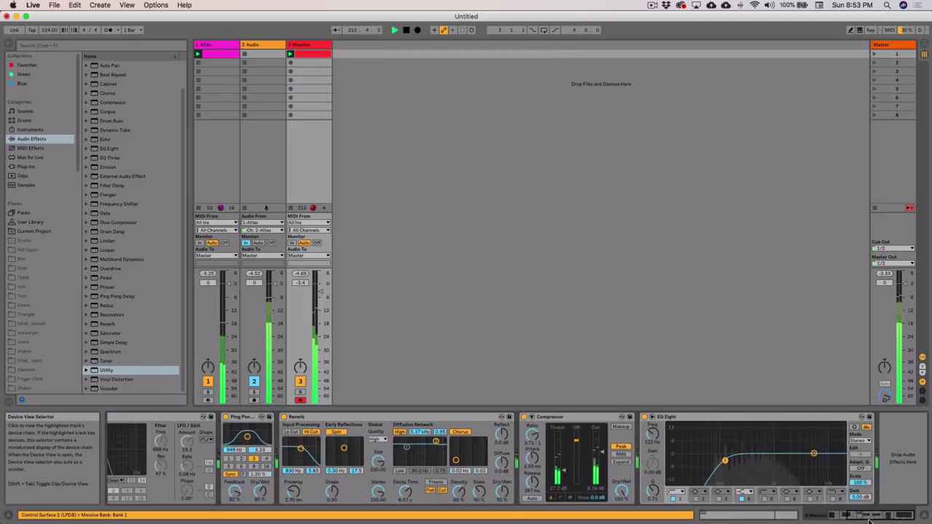
drag(108, 102, 880, 446)
key(Return)
- Turn on the Massive track's Auto Filter, set its frequency to 1.22 kHz, and raise Massive's Macro 3
click(836, 518)
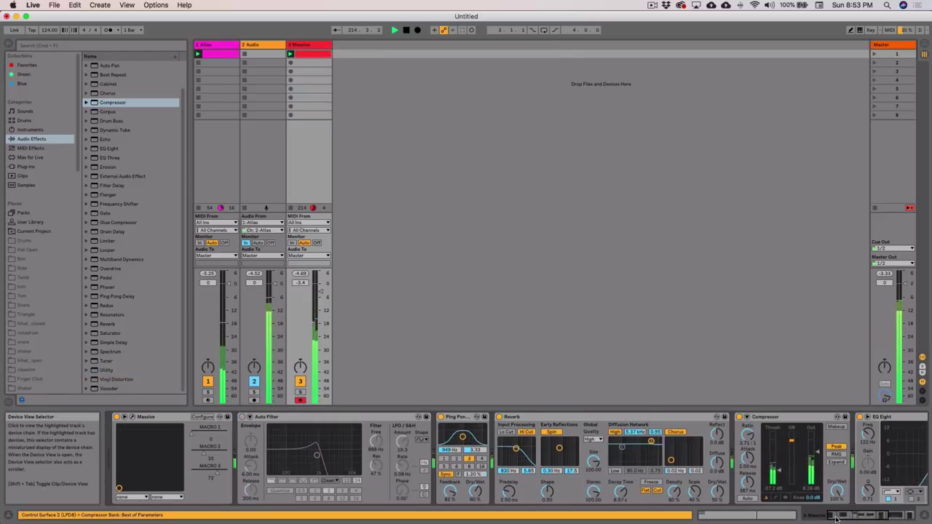
click(241, 417)
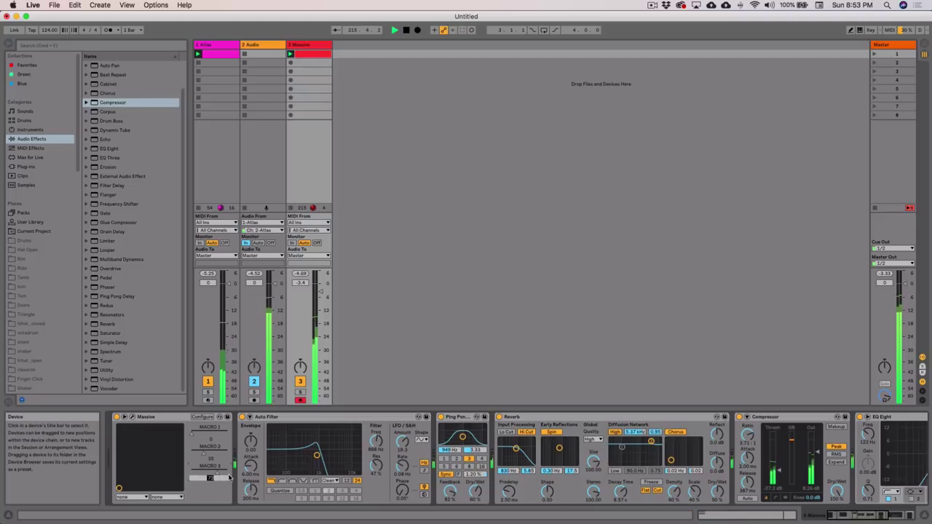
key(Return)
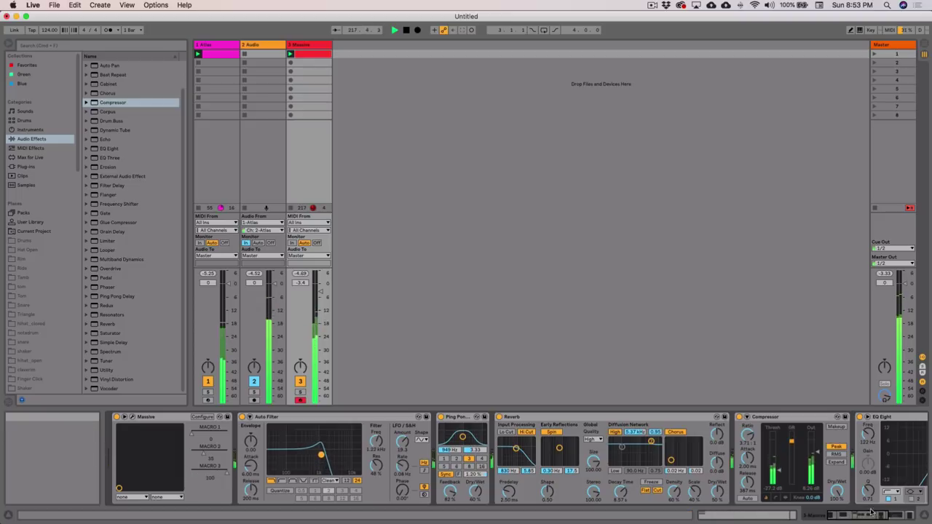
- Enable sidechain on the Massive track's last Compressor, with the audio track carrying the kick as its source
click(894, 515)
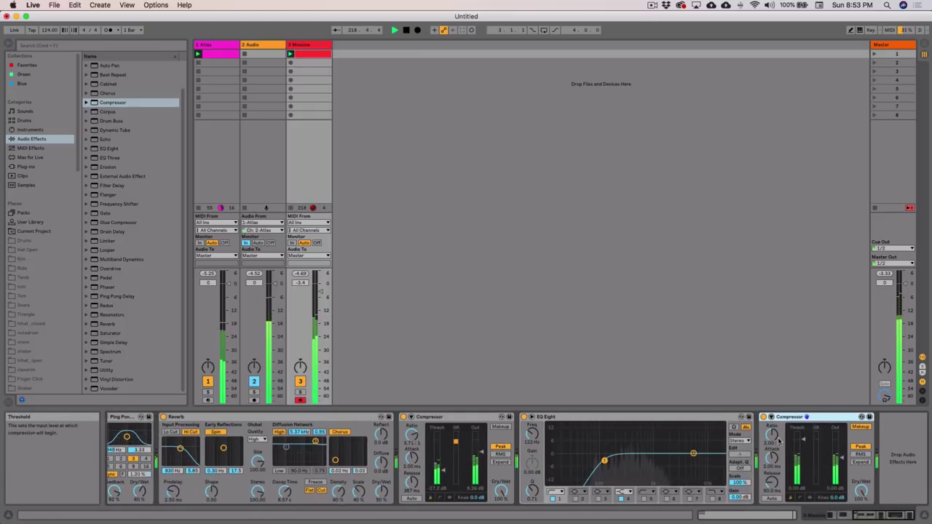
click(772, 416)
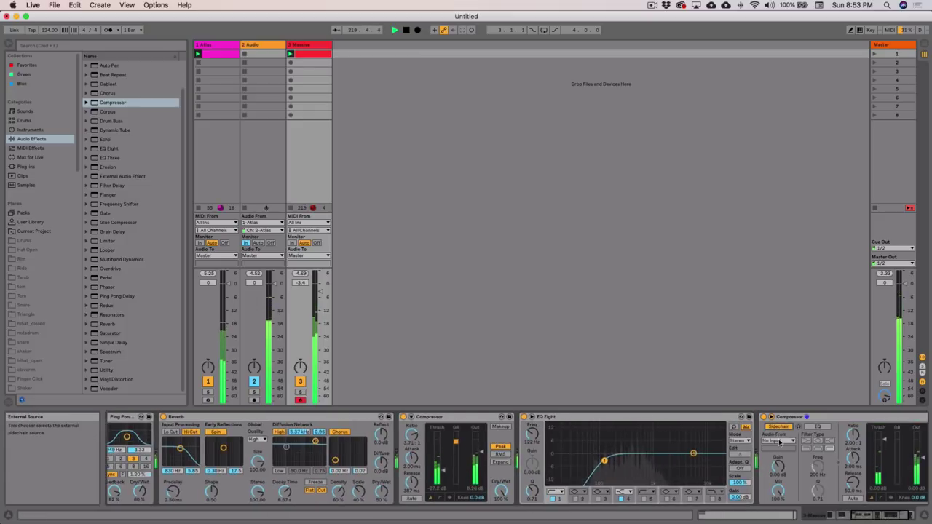
click(780, 440)
click(772, 449)
- Rename the audio track carrying the kick as Kick
click(253, 45)
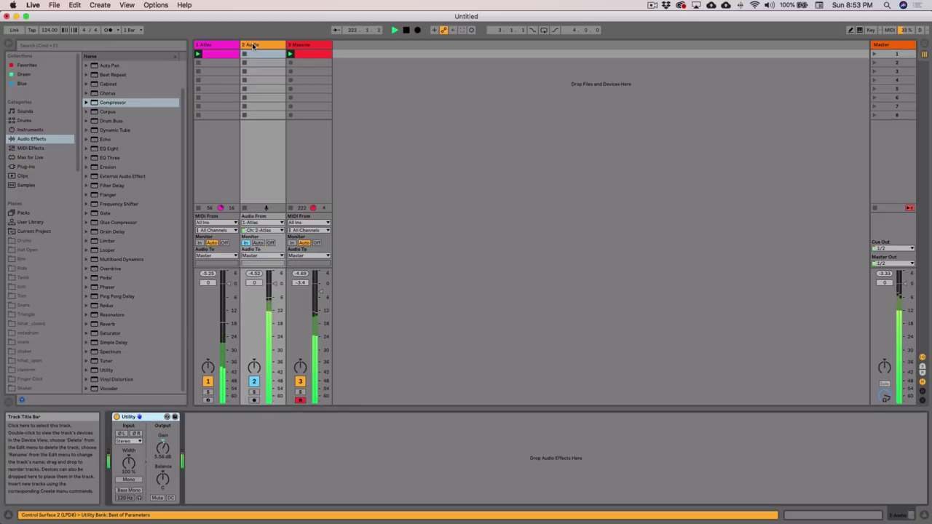
click(252, 46)
text(Kic)
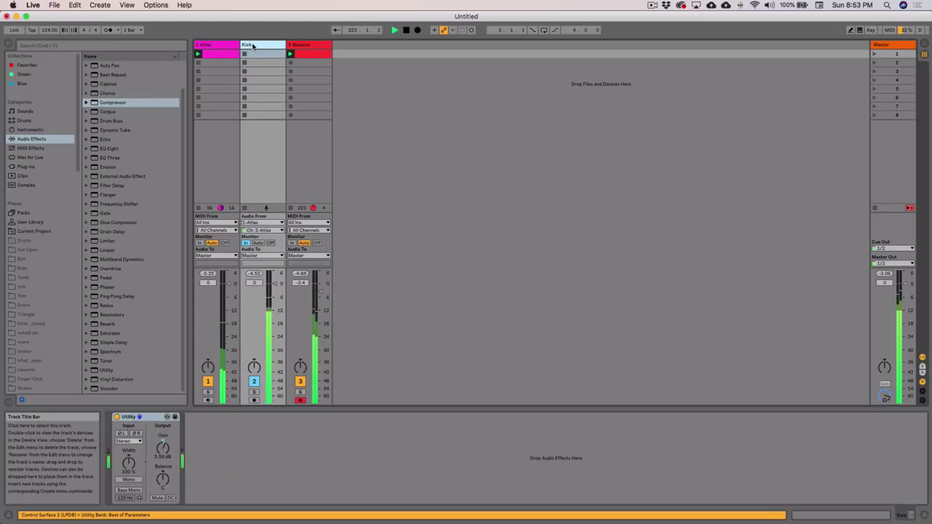
text(k)
- Lower the threshold of the Massive track's sidechained Compressor and set its ratio to 3.60:1
click(305, 45)
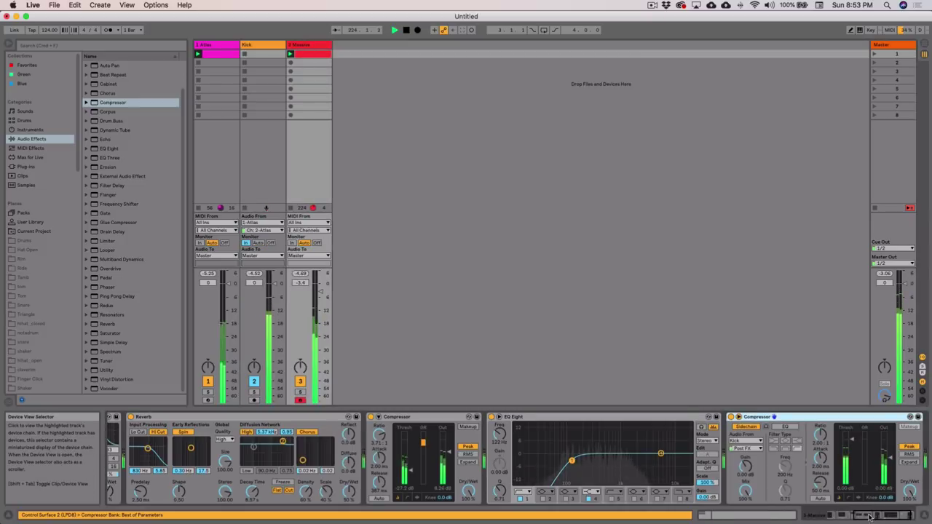
scroll(837, 481, right, 2)
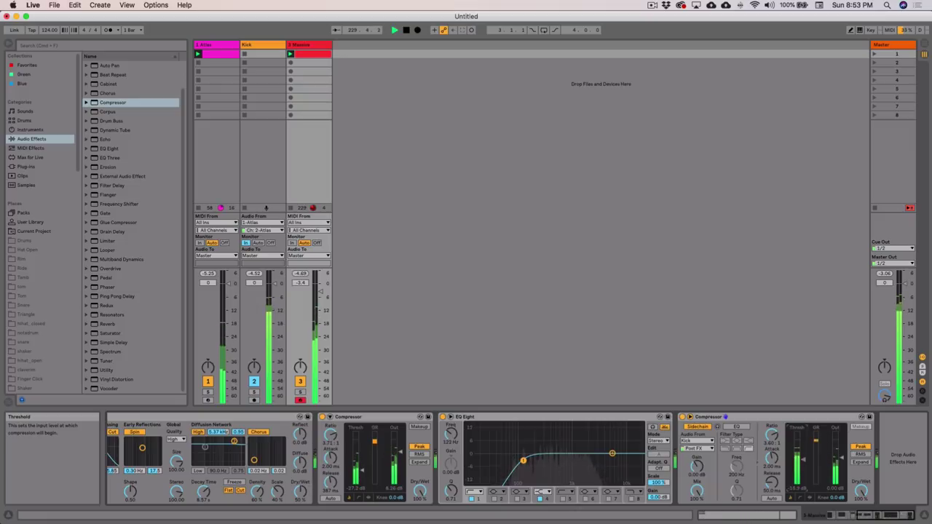
- Insert another audio track after the Kick track and name it Shaker
click(252, 48)
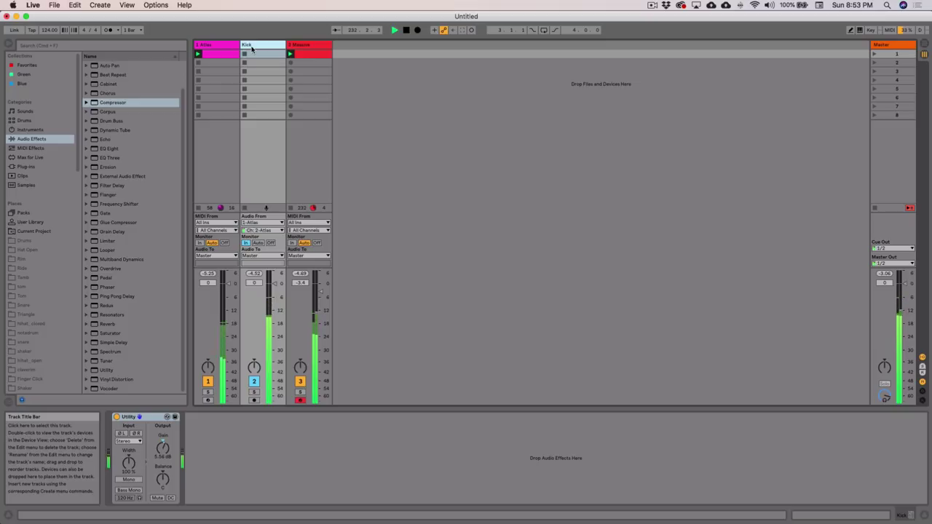
key(super+t)
click(301, 45)
text(Shaker)
key(Return)
- Set the shaker pad's external output in Atlas to Ch: 3 and close the Atlas window
click(218, 44)
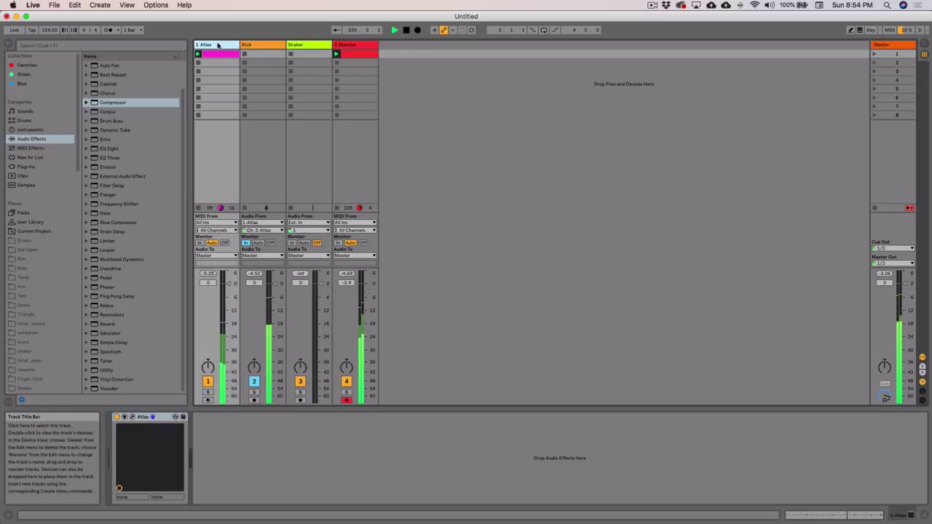
click(132, 416)
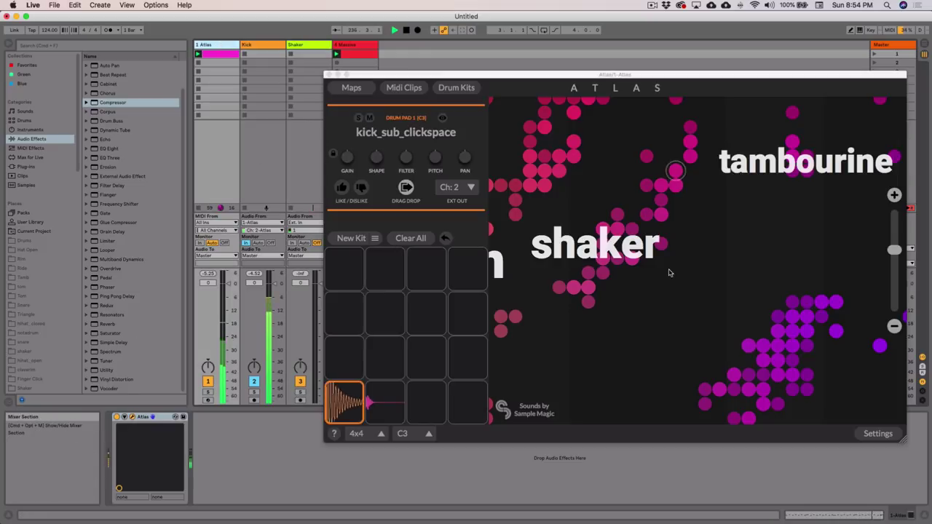
click(389, 395)
click(453, 187)
click(457, 241)
click(328, 74)
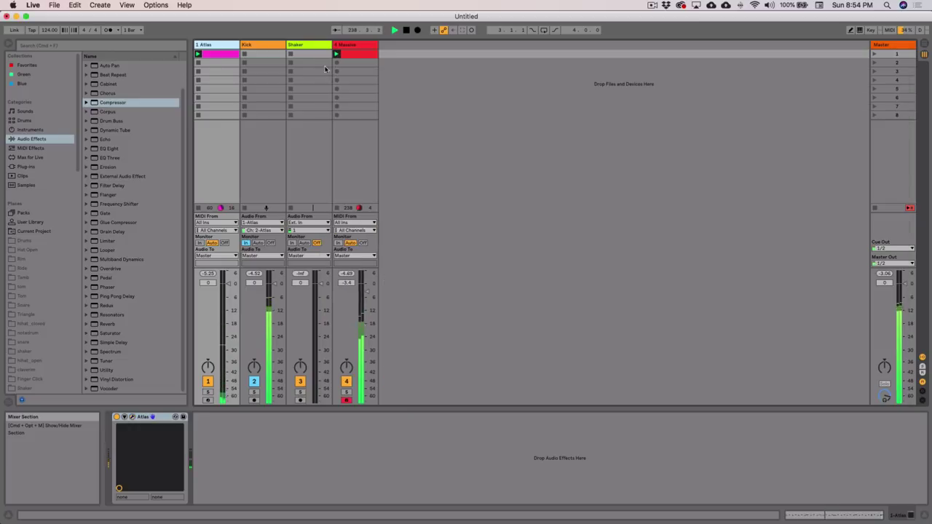
- Route the Shaker track's input from 1-Atlas, Ch: 3-Atlas, and set its monitoring to In
click(308, 45)
click(309, 222)
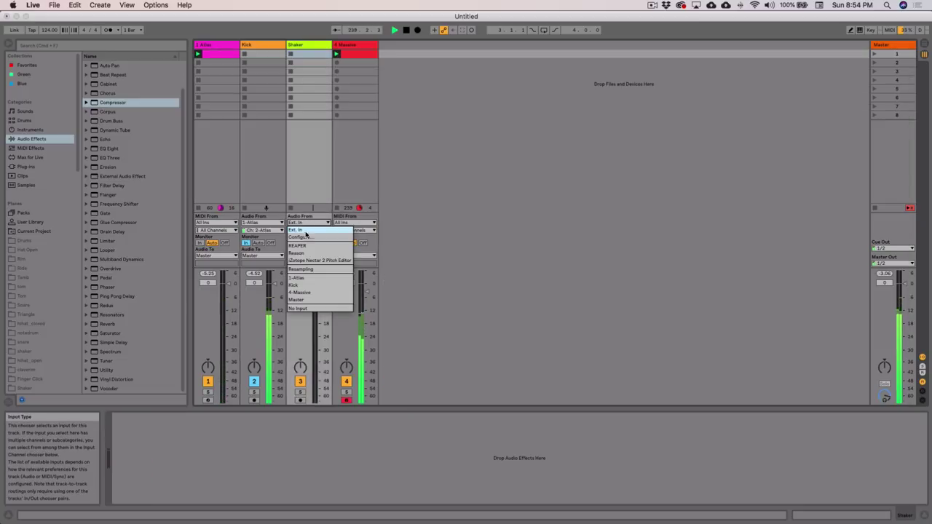
click(300, 281)
click(306, 230)
click(300, 270)
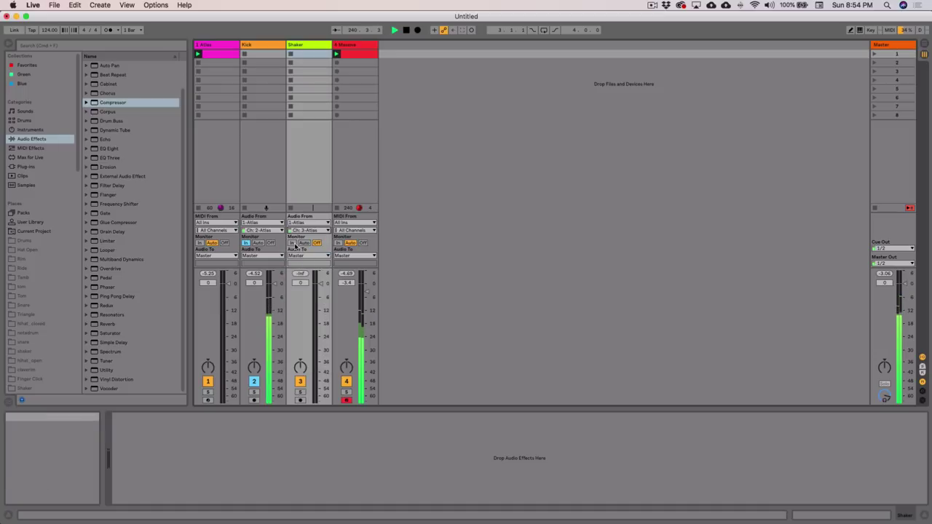
click(292, 242)
- Add a Reverb to the Shaker track with a decay time of 5.70 s and Dry/Wet at 10%
click(307, 44)
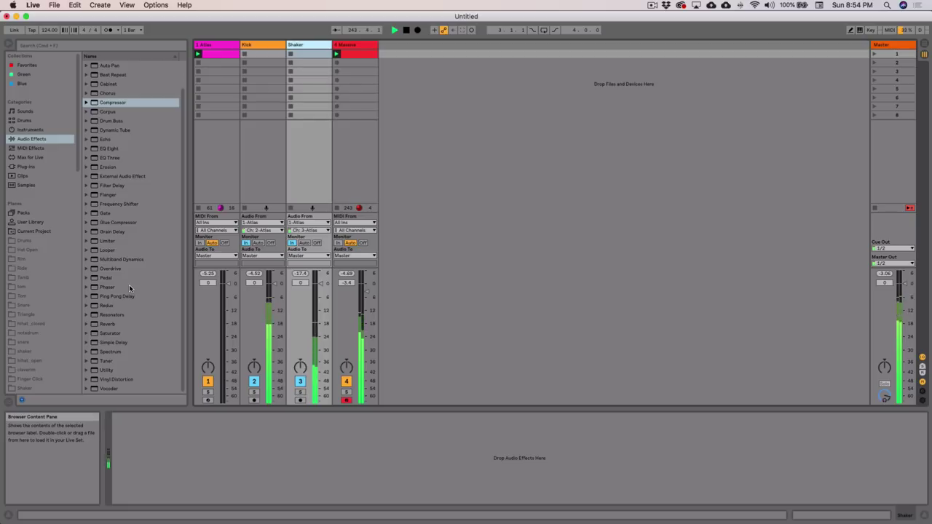
drag(107, 324, 156, 450)
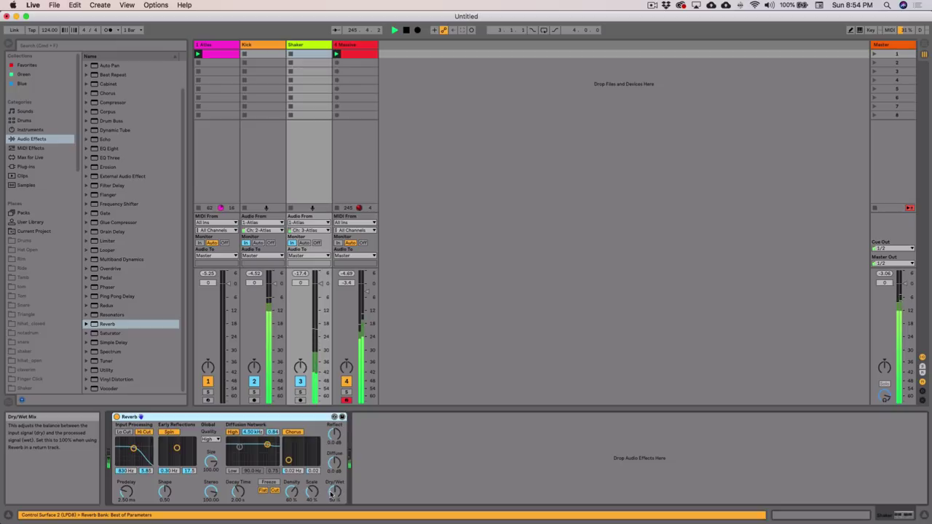
drag(237, 493, 237, 466)
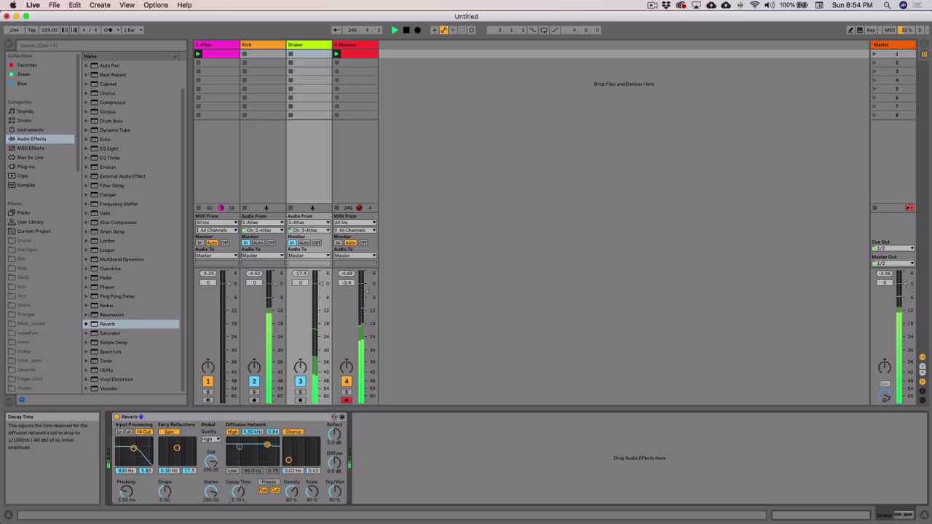
drag(334, 492, 334, 503)
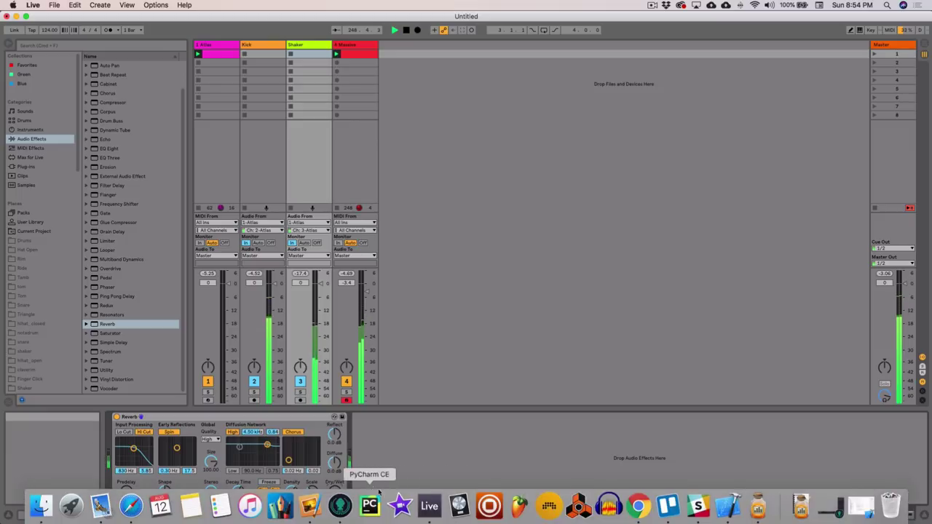
drag(338, 493, 339, 495)
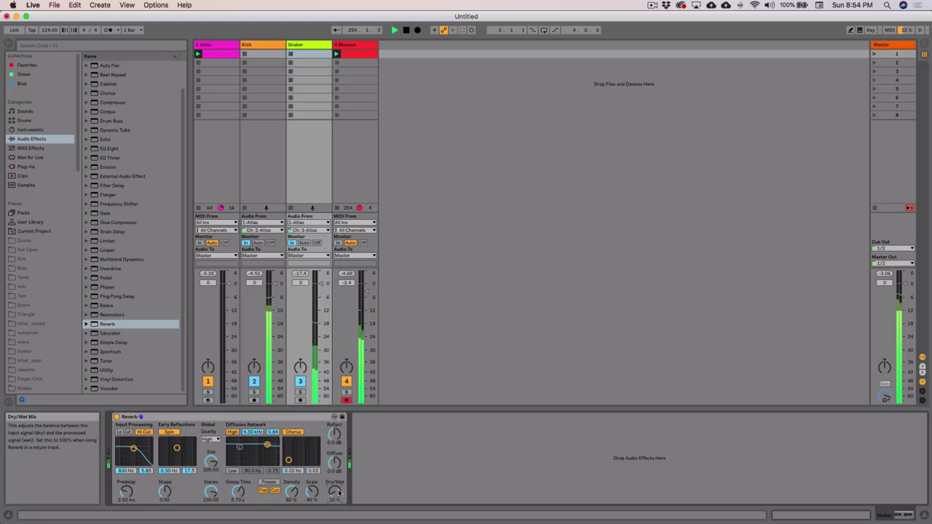
- Group the Shaker track's Reverb into an Audio Effect Rack, show its chain list and create a second, empty chain
click(284, 420)
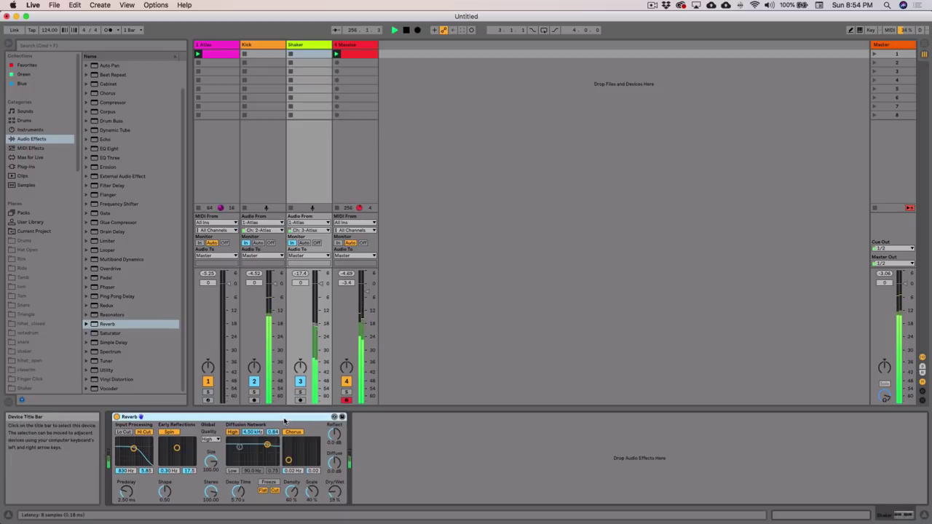
key(super+g)
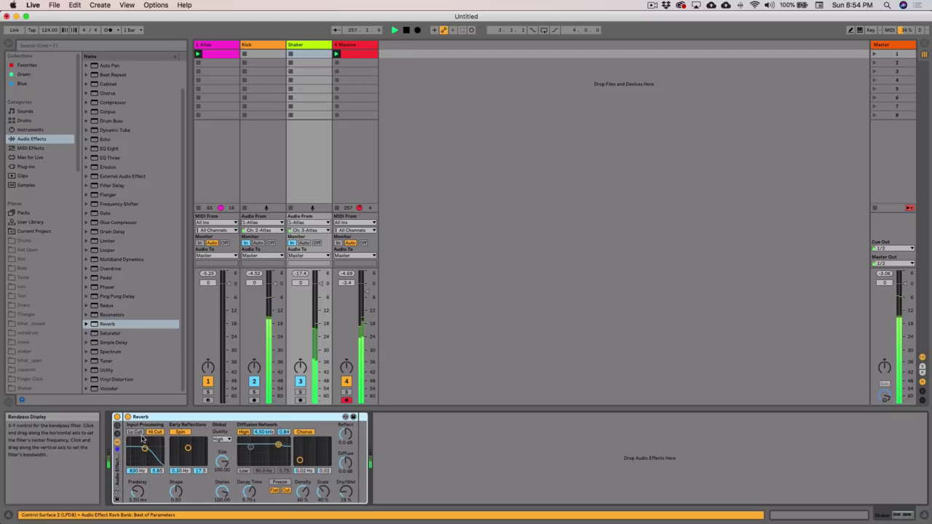
click(117, 434)
click(127, 442)
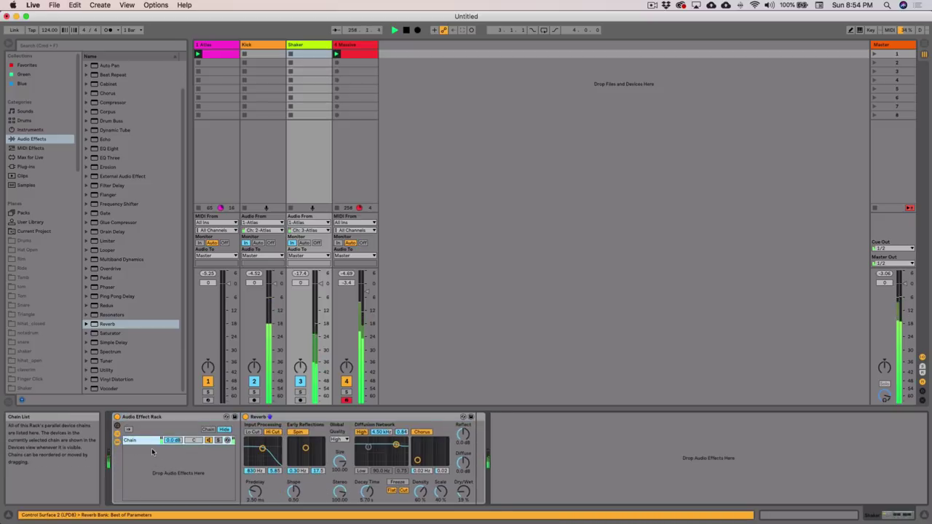
right_click(169, 463)
click(184, 466)
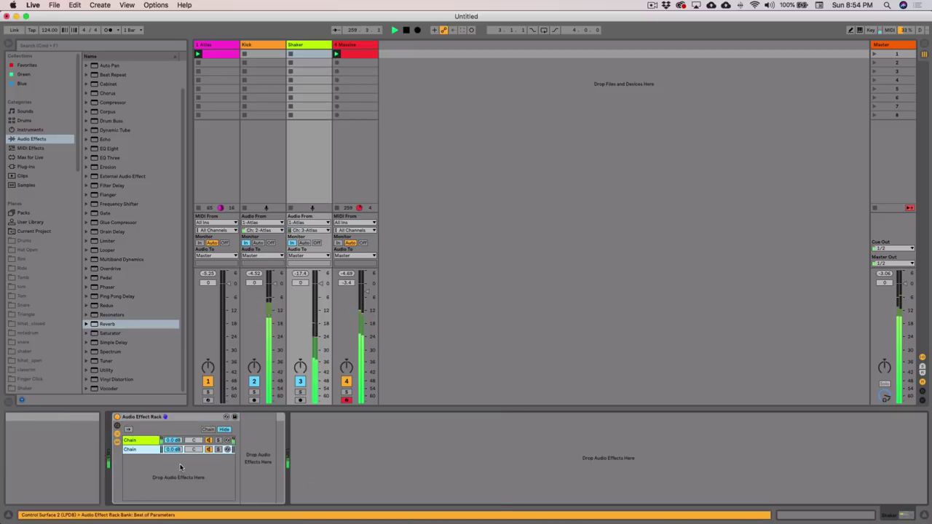
- In the rack's first chain, set the Reverb's Dry/Wet to 100% and the chain volume to -20.0 dB
click(152, 442)
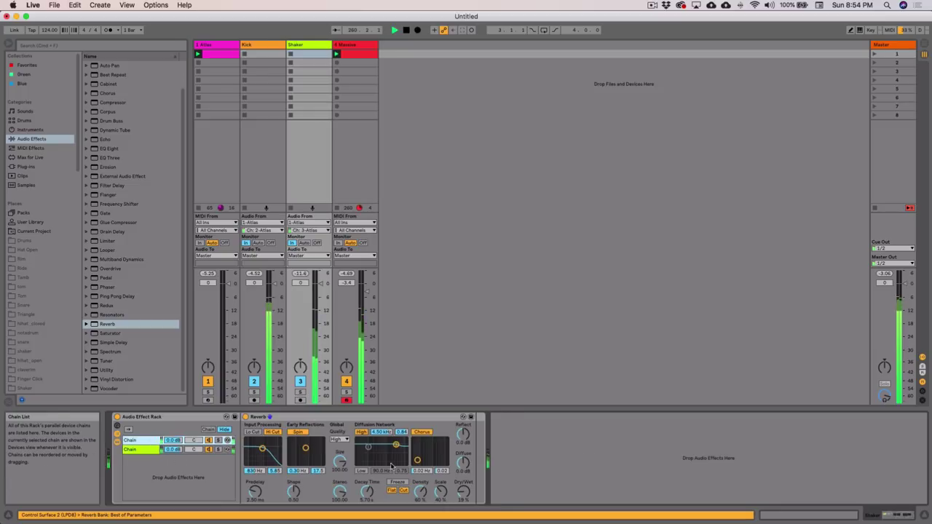
click(156, 449)
click(151, 440)
click(150, 450)
click(148, 441)
click(464, 494)
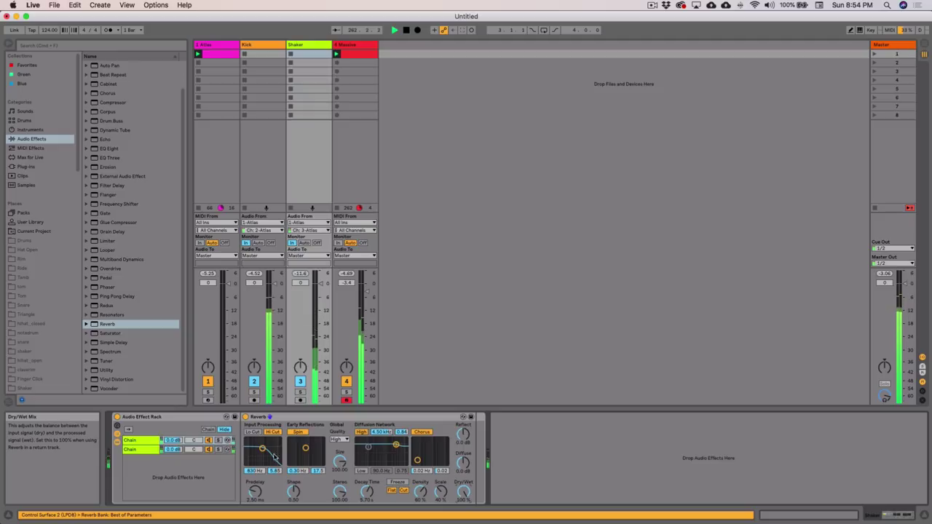
click(173, 441)
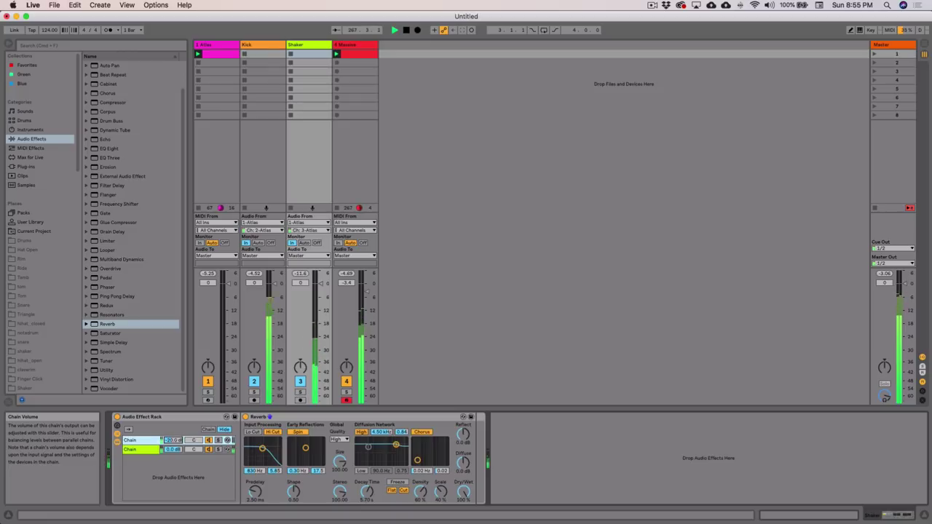
- Solo the empty chain and then the reverb chain to compare them, and set the reverb chain's volume to -16.8 dB
click(218, 449)
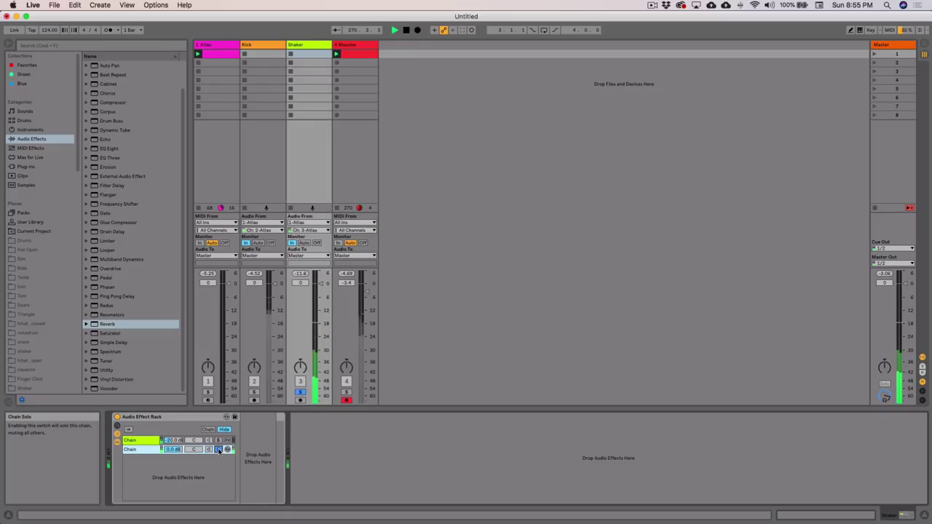
click(218, 441)
drag(173, 440, 173, 441)
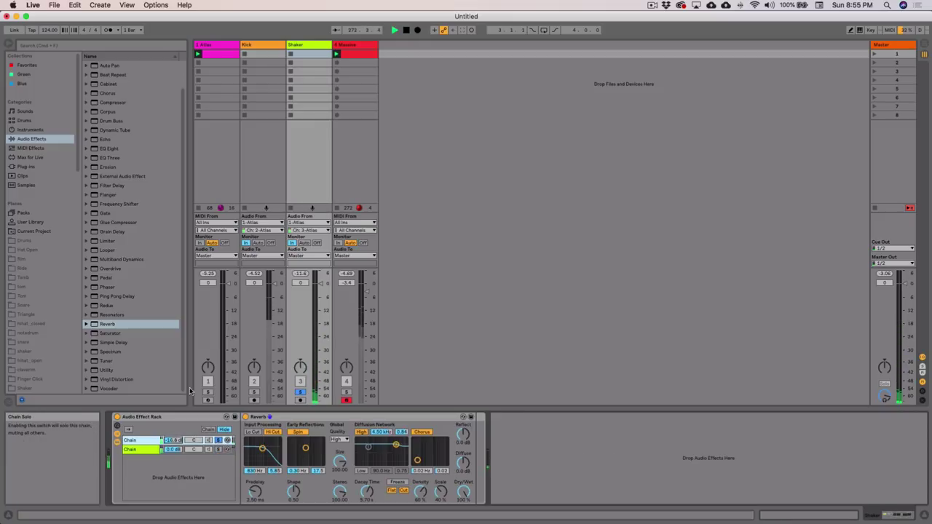
- Add a Phaser after the Reverb with frequency 1.28 kHz, feedback 0.81 and LFO rate 0.20 Hz, and set the chain volume to -8.0 dB
click(117, 287)
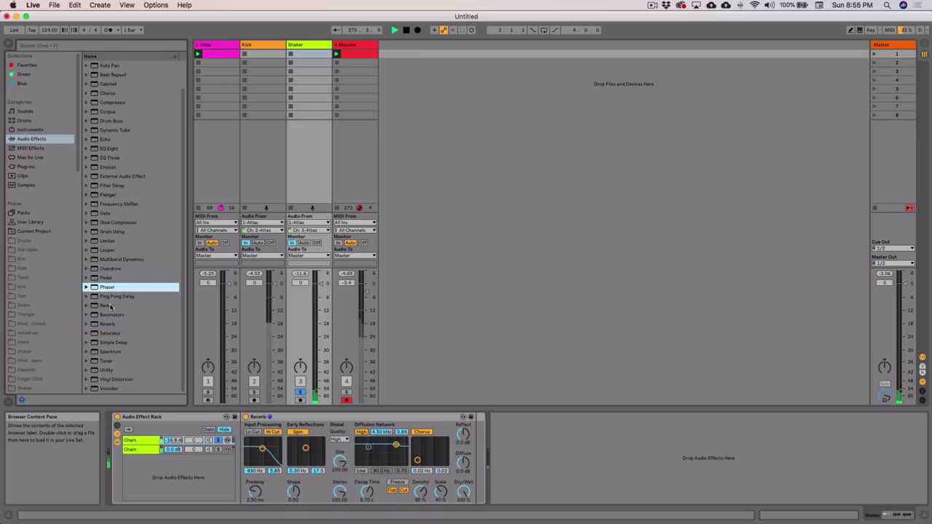
drag(457, 453, 460, 453)
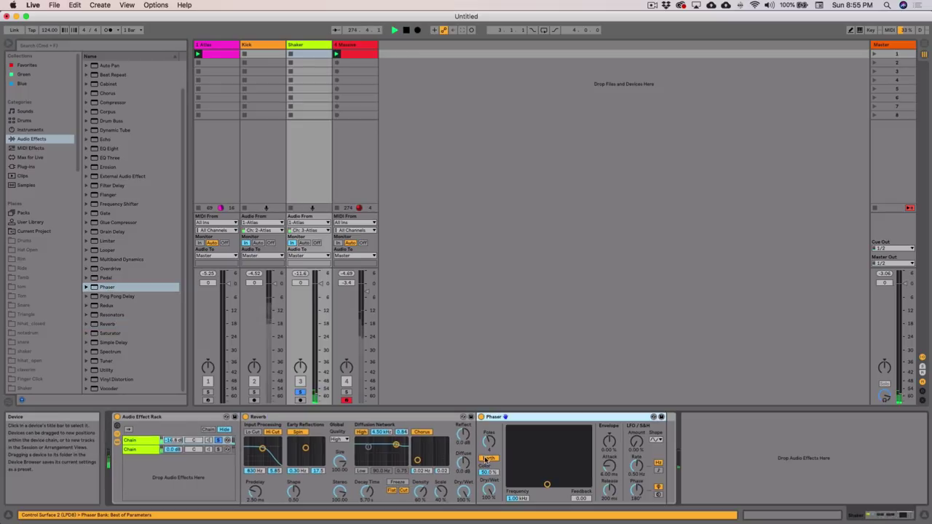
drag(549, 483, 547, 460)
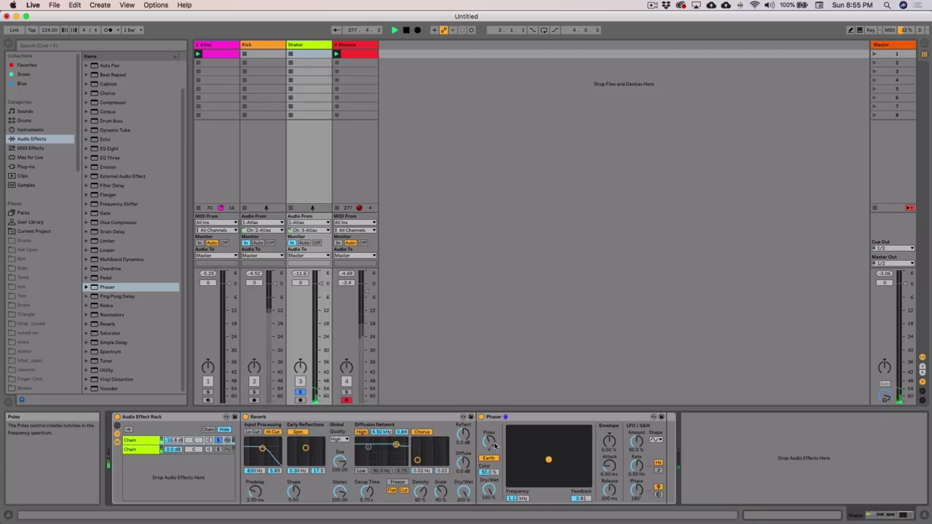
drag(173, 440, 176, 440)
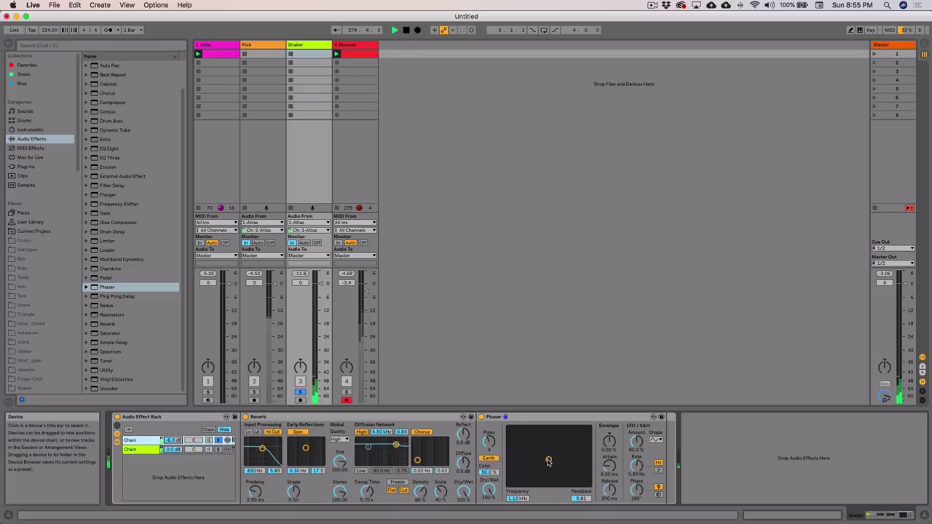
drag(549, 459, 550, 462)
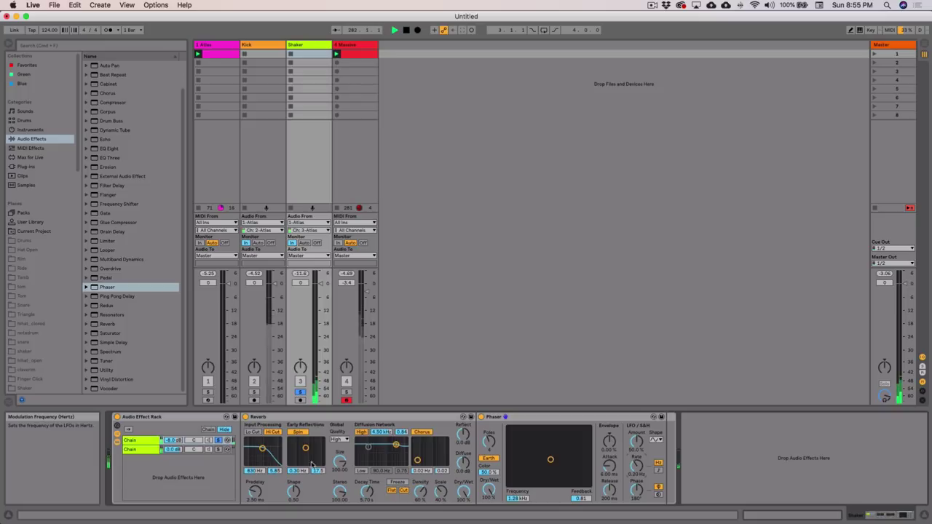
- Unsolo the reverb chain, compare the Phaser's Space mode with Earth, and set the reverb chain's volume to -14.6 dB
click(175, 441)
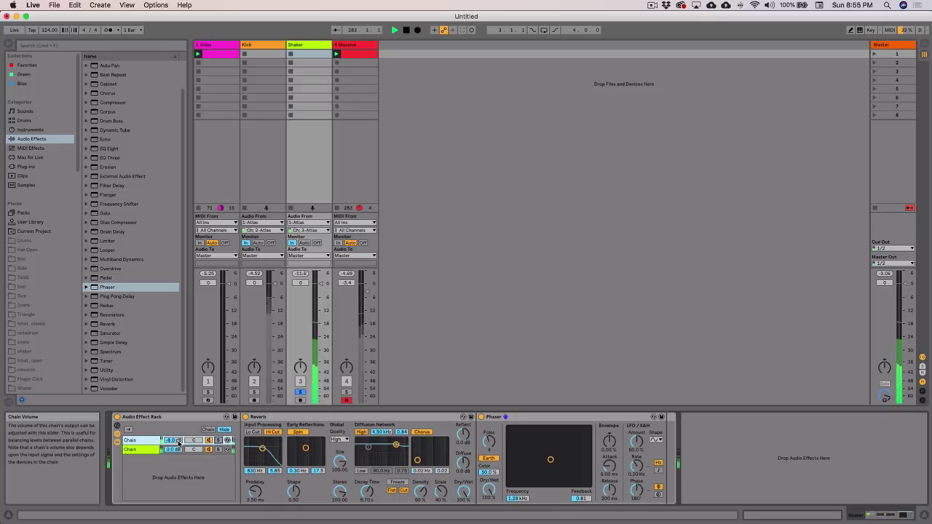
click(494, 459)
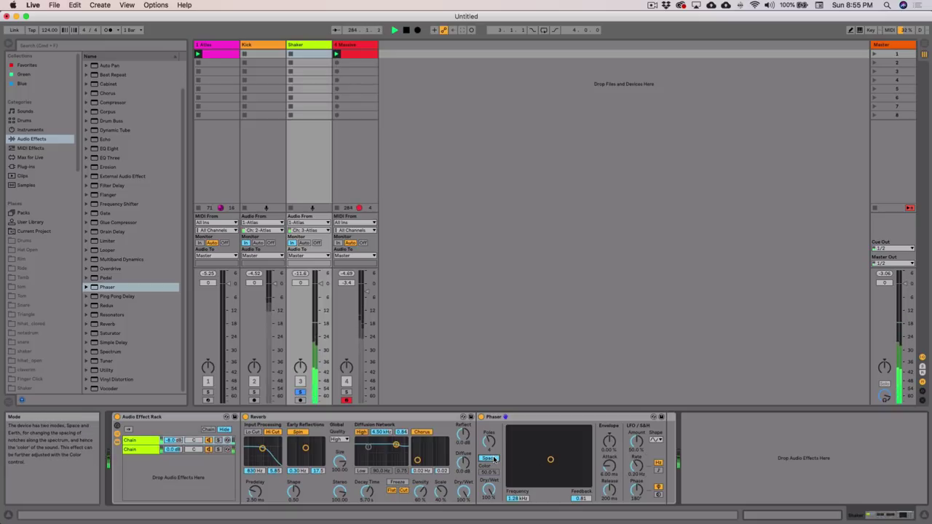
click(494, 458)
drag(173, 440, 172, 455)
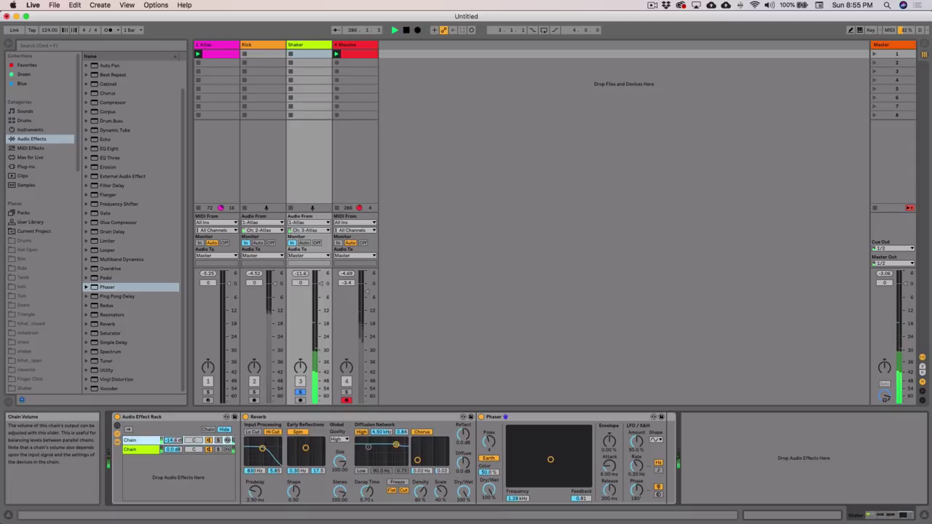
- Set the Phaser's LFO rate to 0.11 Hz and phase to 177°, unsolo the Shaker track and set the reverb chain's volume to -20.0 dB
click(637, 466)
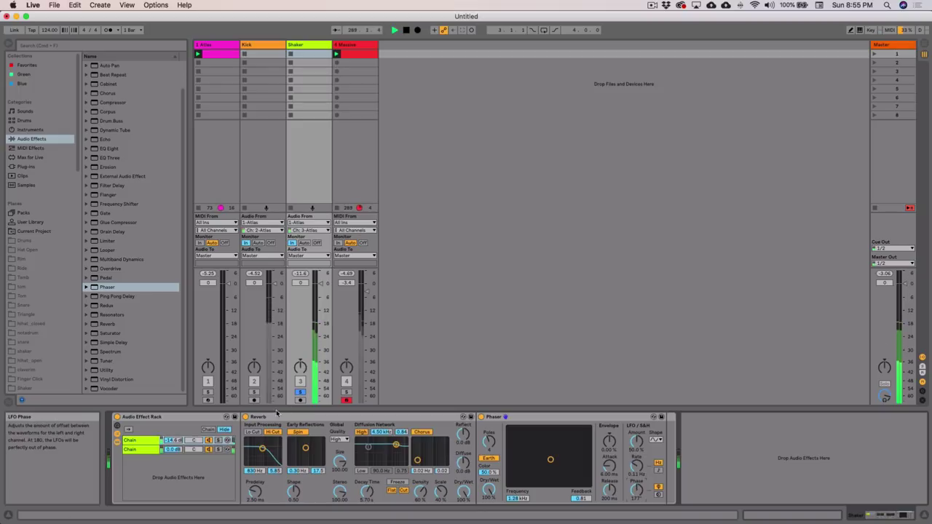
click(301, 393)
drag(174, 440, 174, 444)
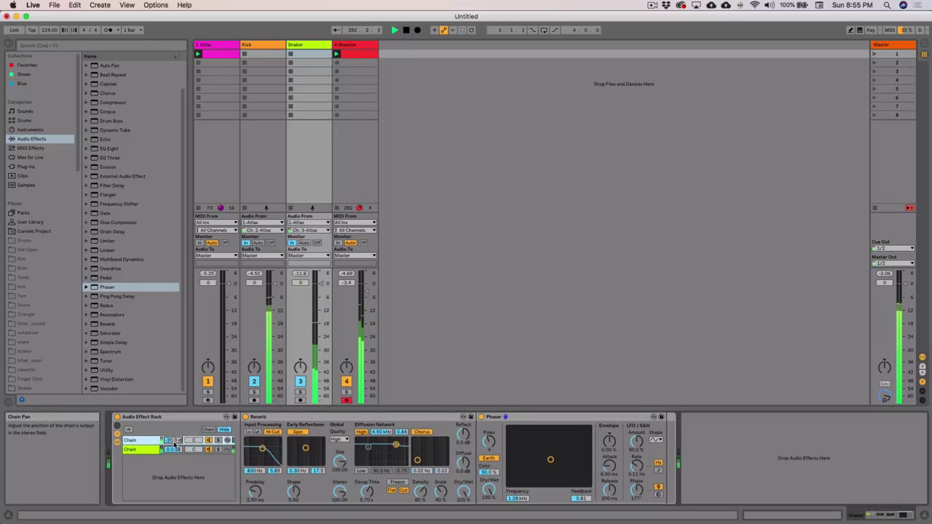
- Open Atlas on its track, move to the snare region of the sample map and audition samples in the upper cluster
click(217, 45)
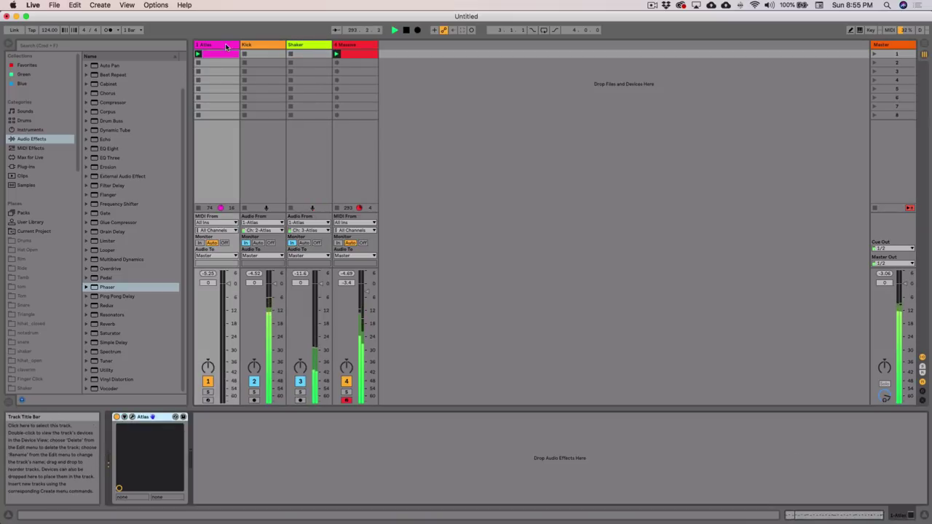
click(133, 416)
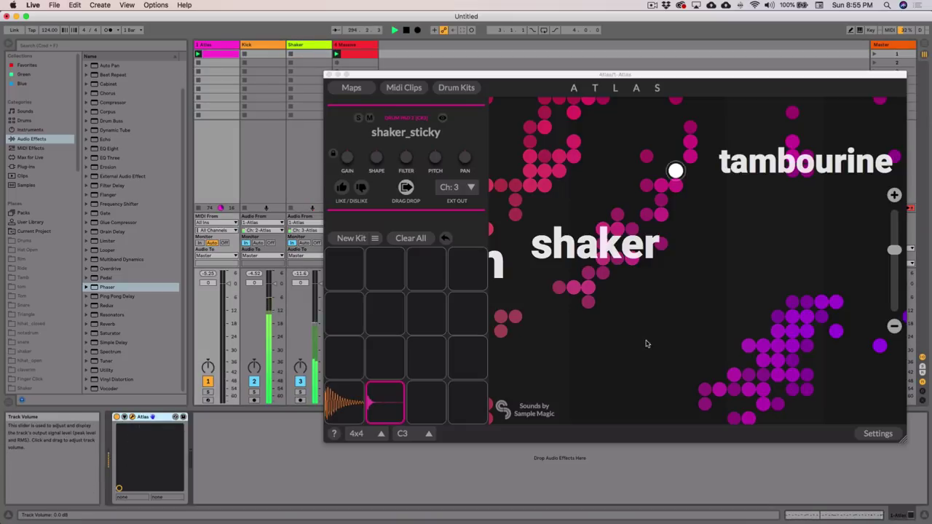
scroll(635, 340, down, 5)
drag(626, 354, 553, 275)
scroll(666, 251, up, 8)
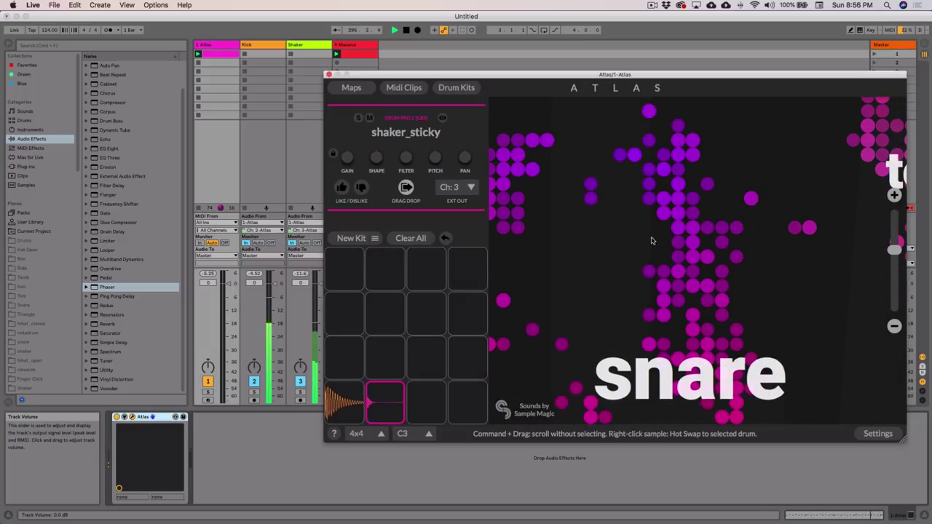
click(678, 228)
mouse_move(678, 227)
mouse_down()
mouse_move(672, 218)
mouse_move(688, 209)
mouse_move(678, 185)
mouse_move(663, 198)
mouse_move(678, 185)
mouse_move(691, 231)
mouse_up()
scroll(745, 241, down, 2)
scroll(710, 226, down, 3)
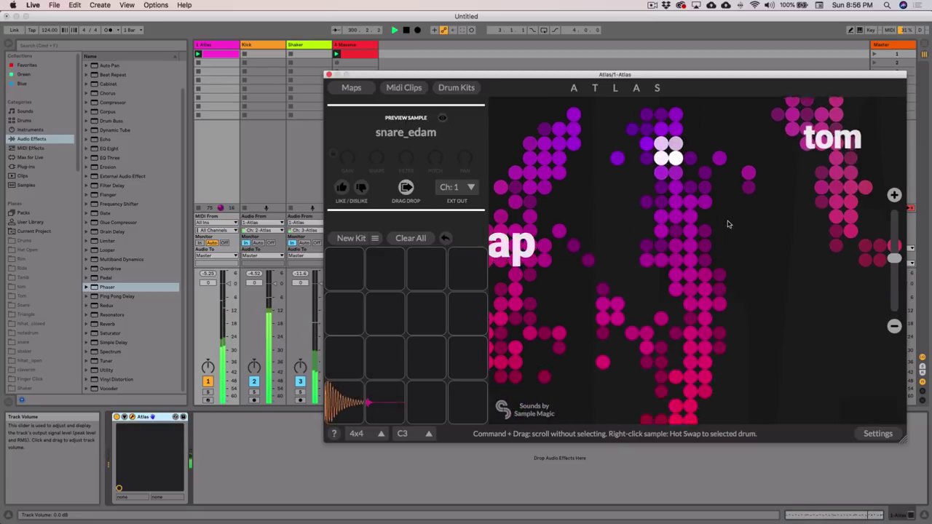
- Audition more samples in the snare region and place perc_oldsampler on the third pad of the drum kit's bottom row
click(680, 377)
mouse_move(669, 379)
mouse_down()
mouse_move(682, 391)
mouse_move(680, 378)
mouse_move(672, 390)
mouse_move(682, 391)
mouse_up()
scroll(733, 322, up, 5)
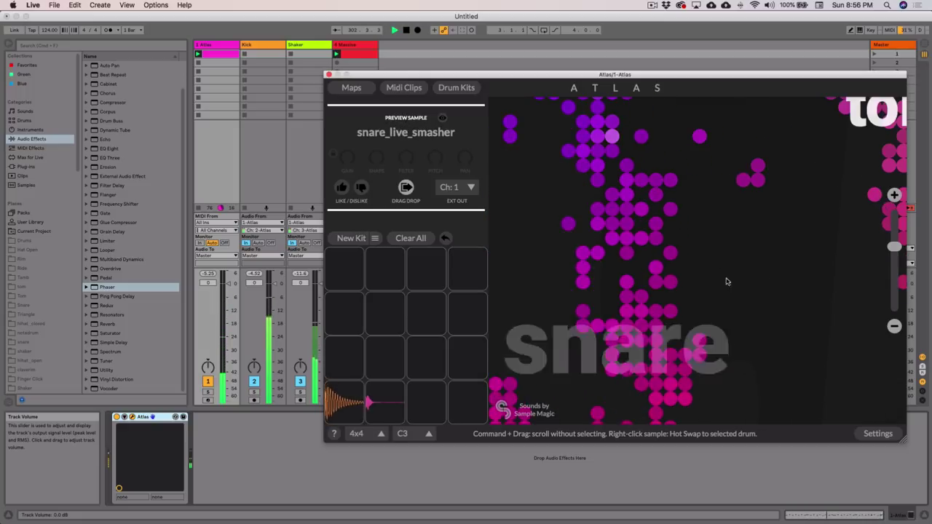
click(685, 354)
mouse_move(685, 355)
mouse_down()
mouse_move(682, 341)
mouse_move(672, 342)
mouse_move(682, 370)
mouse_move(684, 355)
mouse_up()
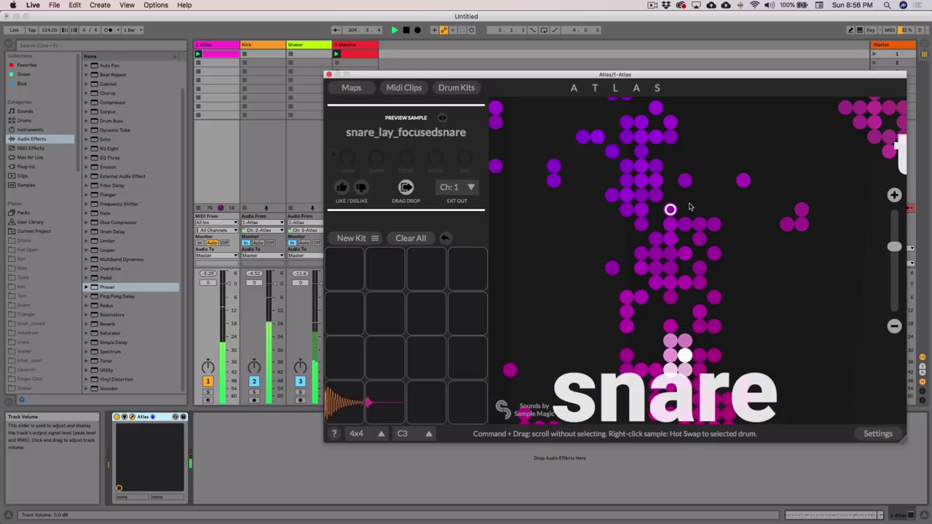
scroll(659, 208, up, 2)
click(657, 207)
drag(643, 207, 423, 396)
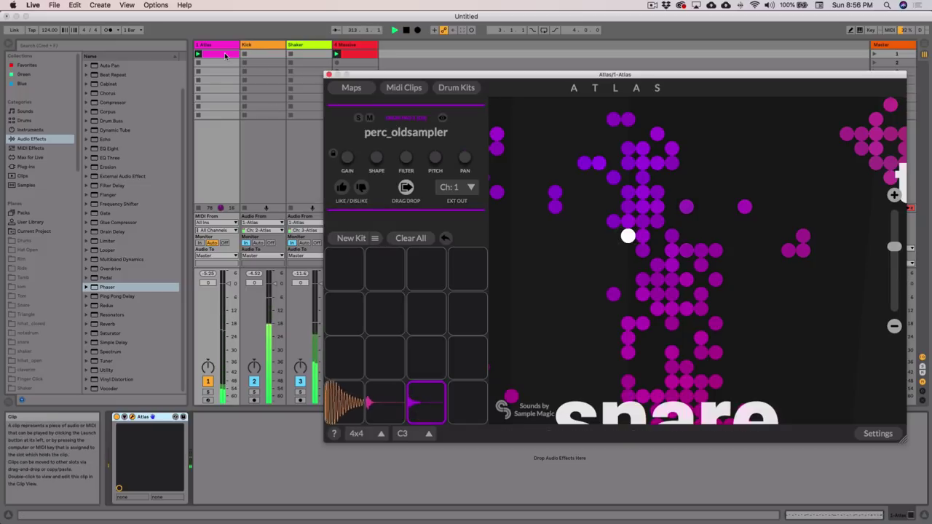
- Close Atlas, open the Atlas track's clip notes and add D3 notes with velocity 98 at 1.2 and 1.4
click(225, 56)
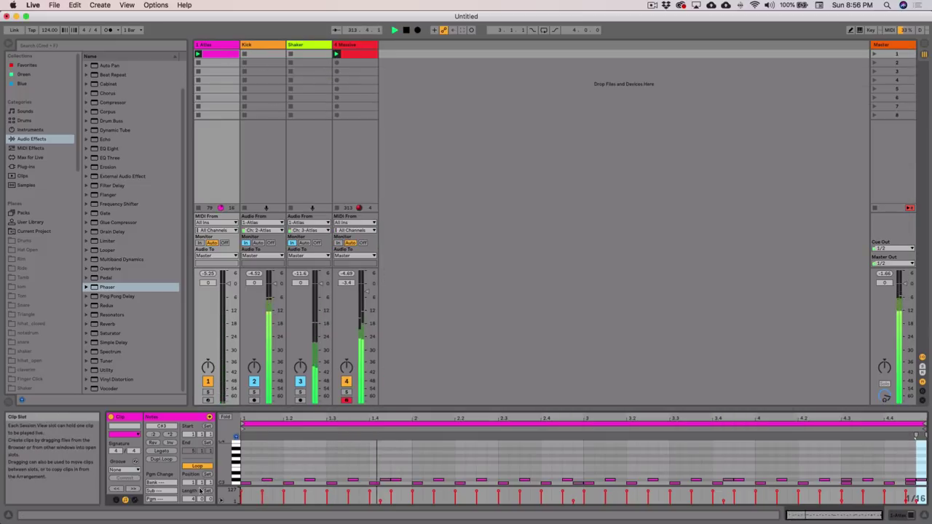
click(328, 74)
mouse_move(224, 467)
mouse_down()
mouse_move(225, 436)
mouse_move(224, 450)
mouse_up()
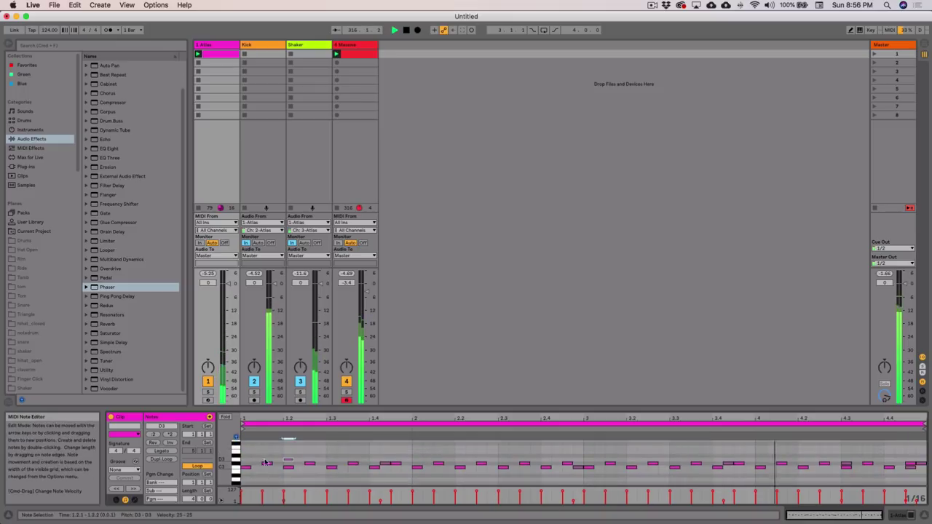
click(288, 462)
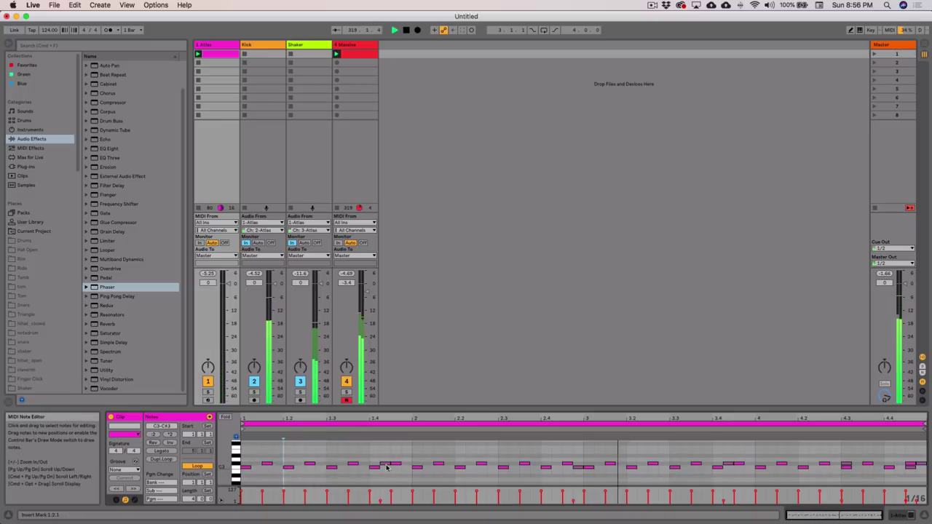
click(295, 462)
double_click(297, 462)
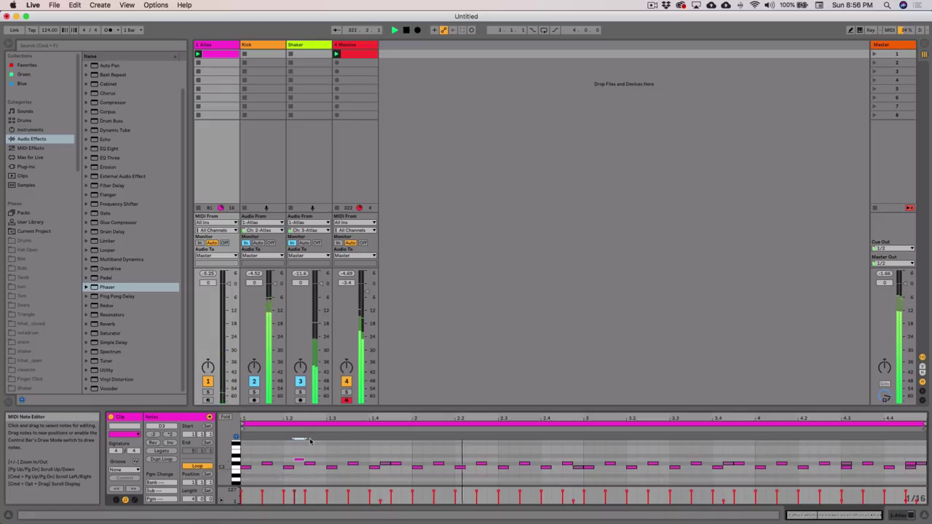
drag(299, 460, 288, 460)
double_click(287, 461)
double_click(286, 462)
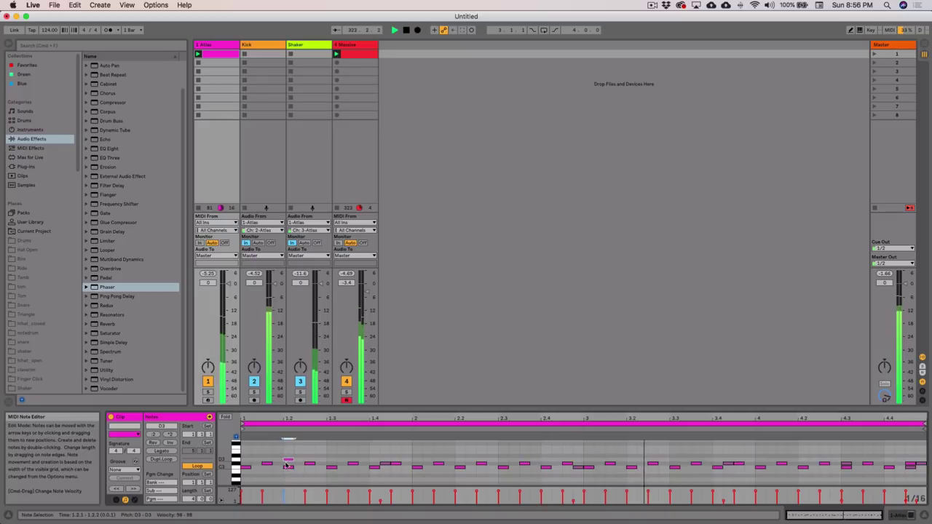
double_click(373, 460)
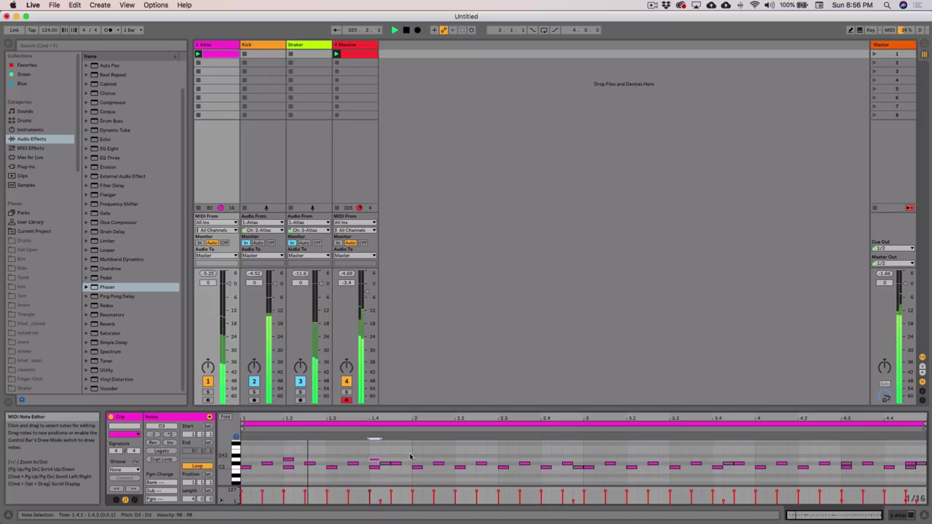
- Duplicate the first bar's two D3 notes across the remaining three bars of the clip
drag(411, 456, 244, 463)
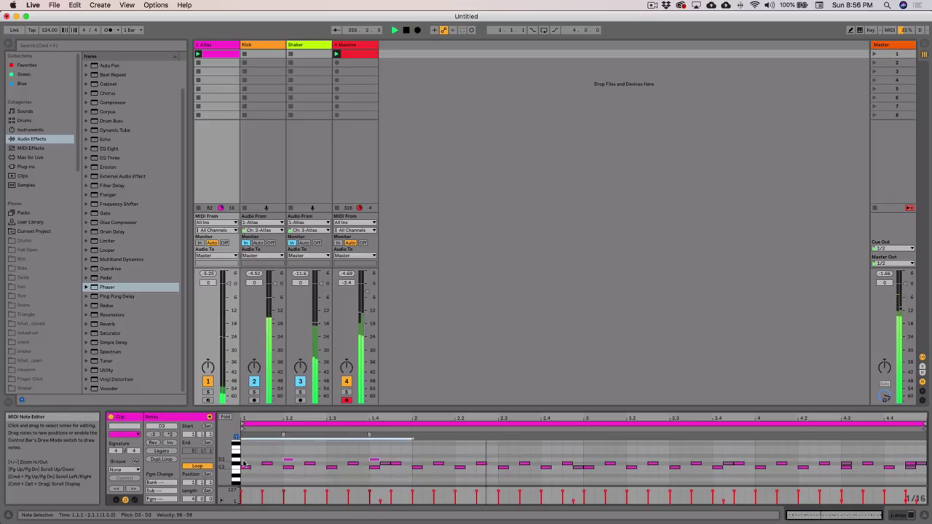
key(super+d)
key(super+d)
key(super+d)
click(357, 443)
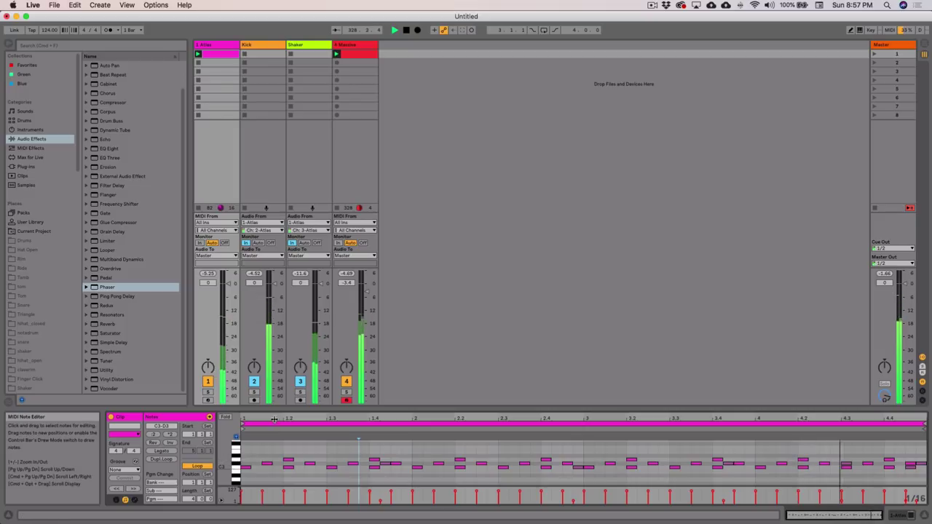
- Select all D3 notes in the clip and nudge them slightly ahead of the beat
drag(275, 419, 399, 460)
click(235, 460)
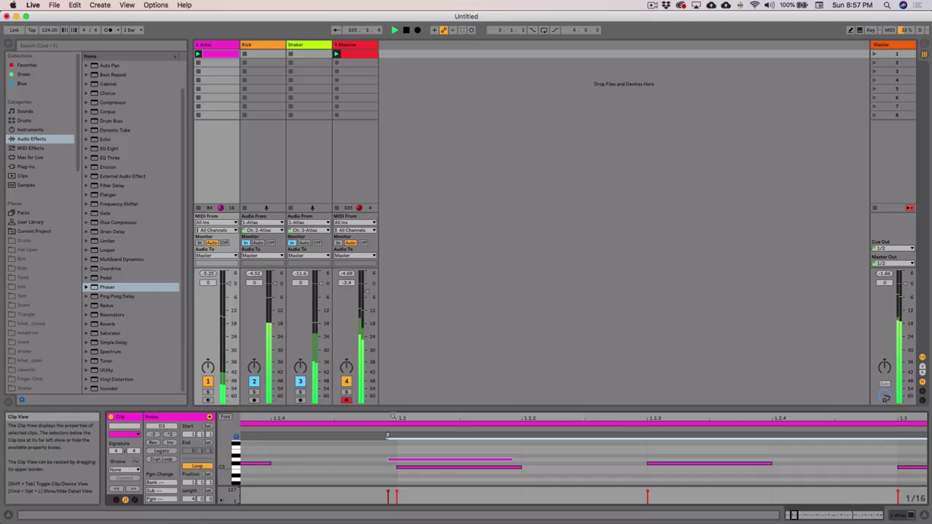
- Reopen Atlas and apply slight highpass filtering to perc_oldsampler and slight lowpass filtering to kick_sub_clickspace
drag(394, 417, 286, 386)
click(285, 442)
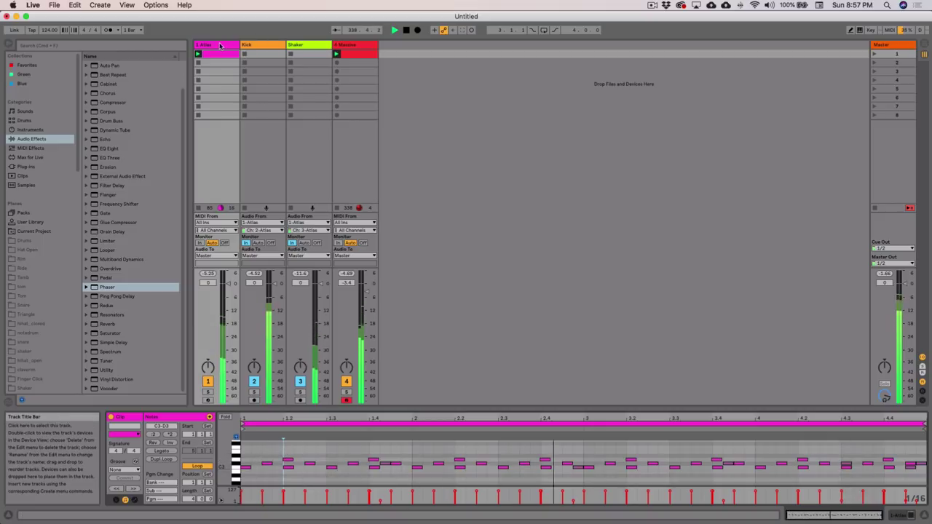
key(shift+Tab)
click(132, 417)
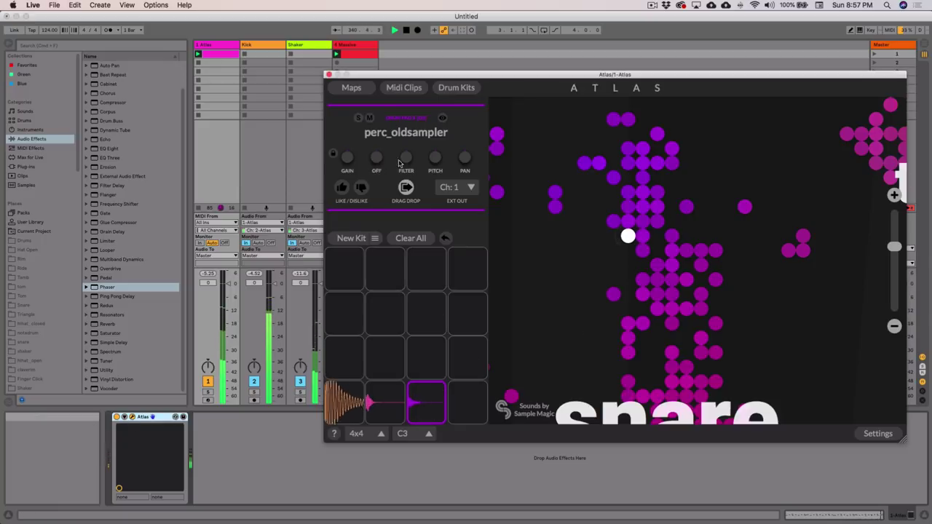
drag(419, 151, 423, 139)
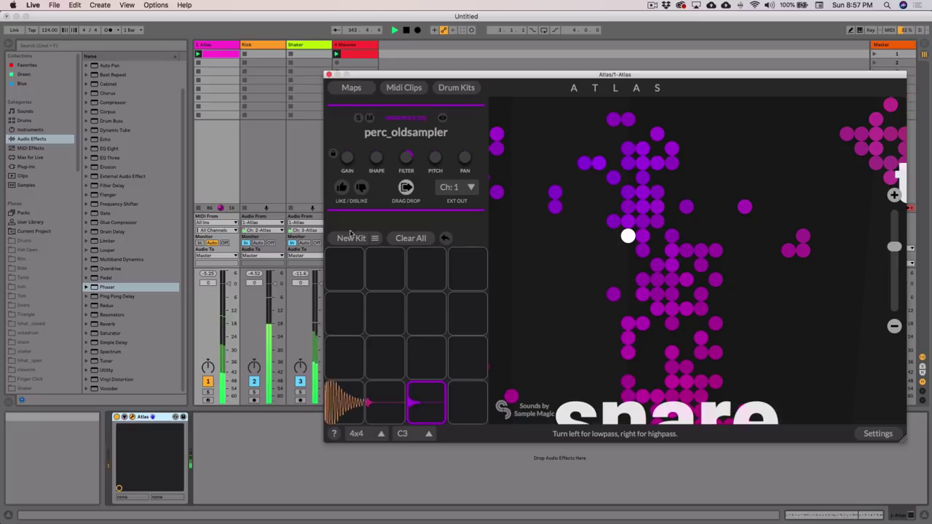
click(344, 402)
drag(406, 157, 405, 184)
- Lower perc_oldsampler's gain to about -1.8 dB, close Atlas and set the 4 Massive track's volume to -2.6 dB
click(427, 402)
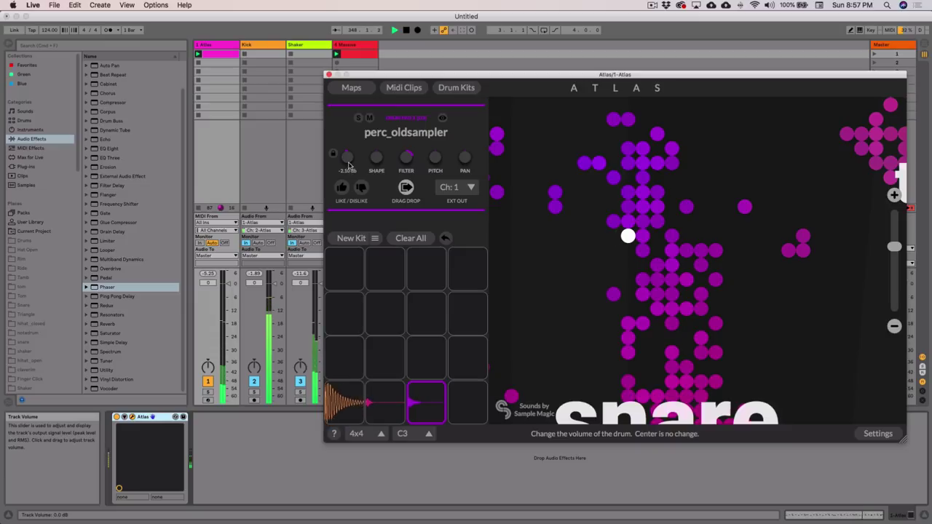
drag(351, 170, 351, 168)
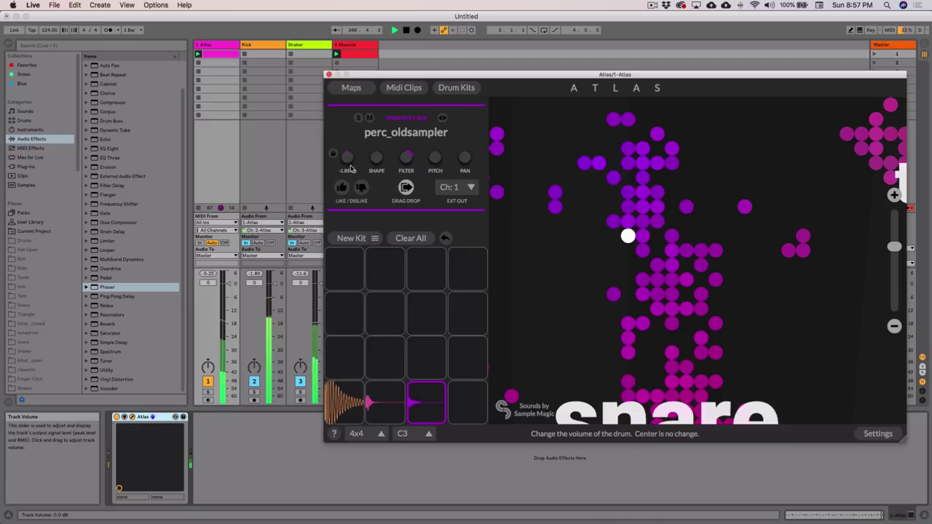
click(350, 399)
click(330, 75)
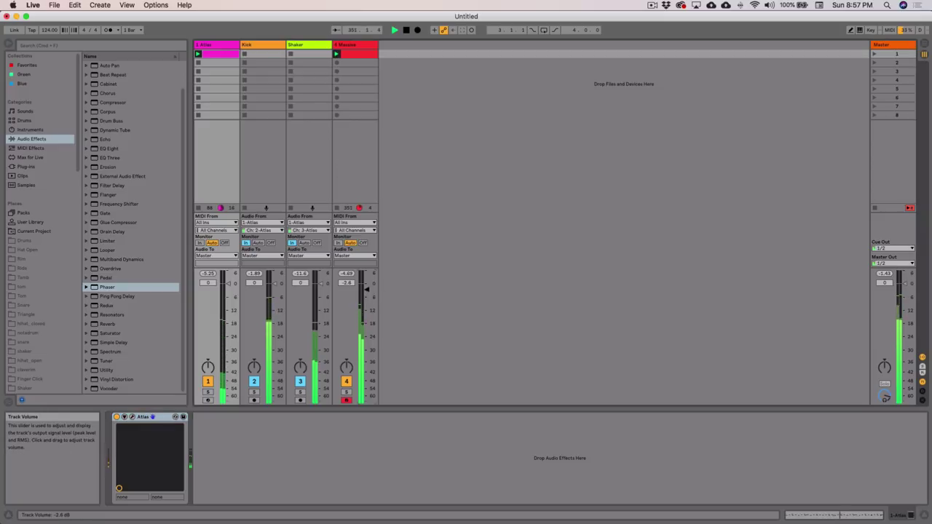
- Insert a new MIDI track after the 4 Massive track and load the Native Instruments Massive synth onto it
click(361, 48)
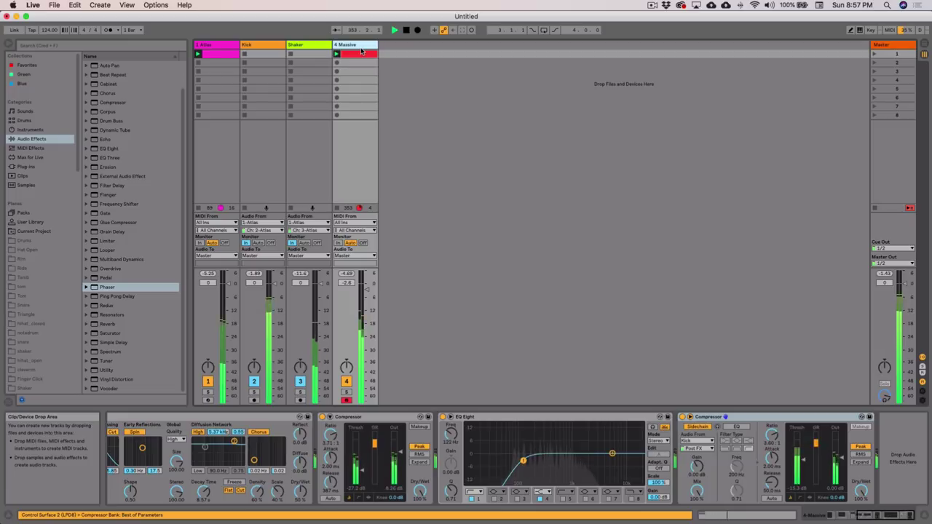
key(super+shift+t)
click(389, 48)
click(22, 167)
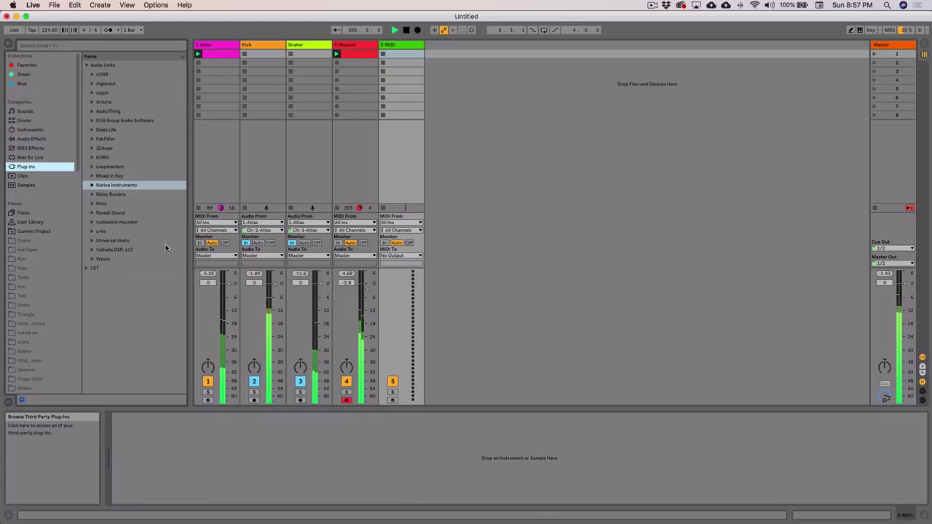
click(93, 186)
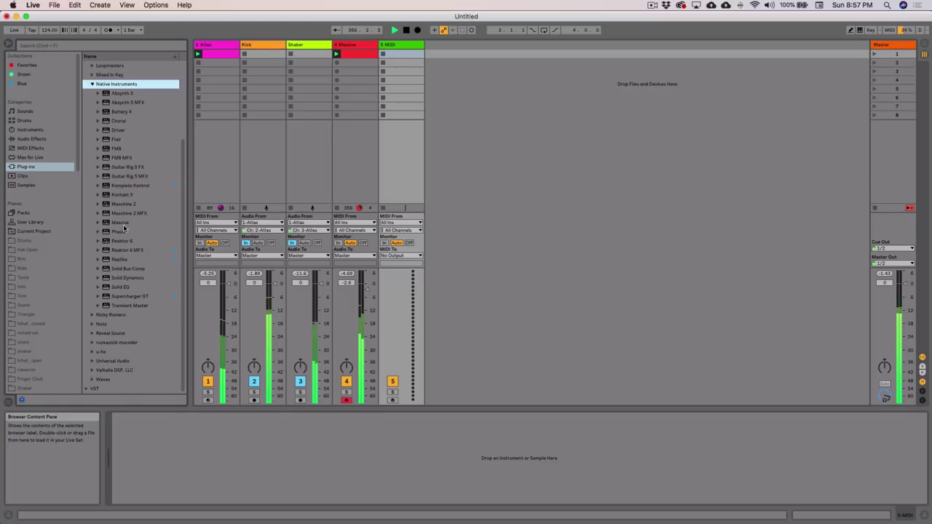
drag(123, 224, 395, 189)
drag(523, 82, 524, 79)
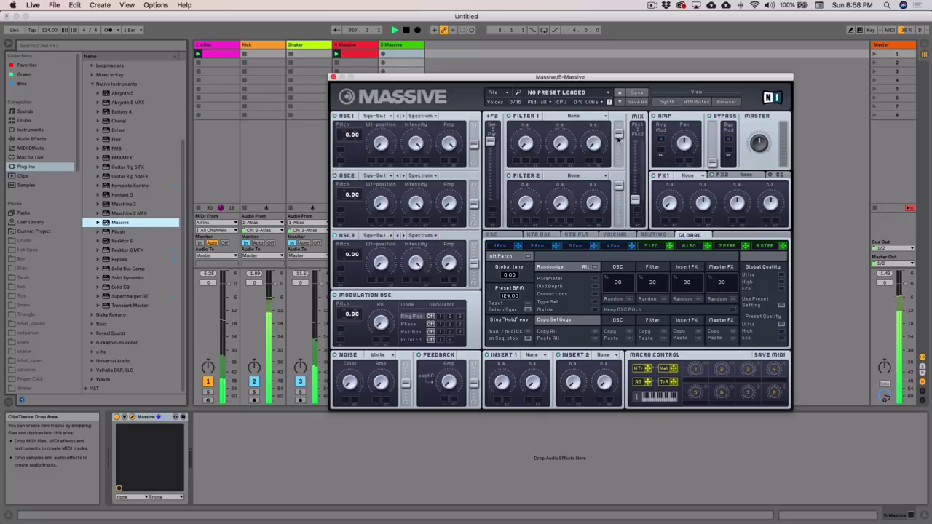
- Set Filter 1 of the new Massive instance to Lowpass 4 and close the plug-in window
click(574, 116)
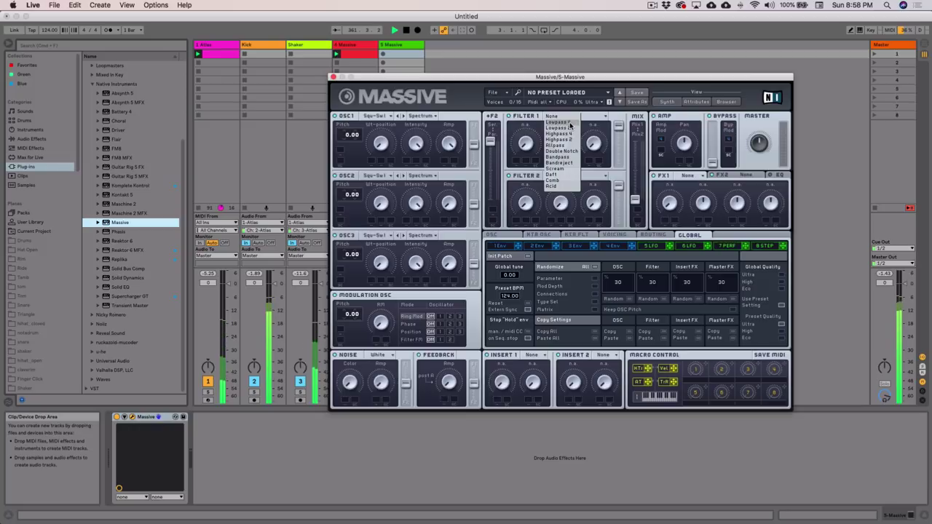
click(570, 123)
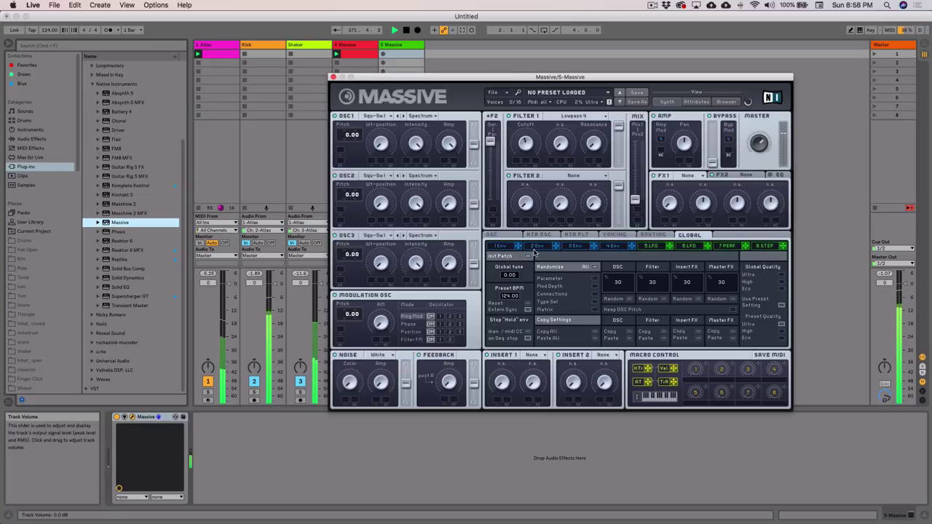
click(333, 77)
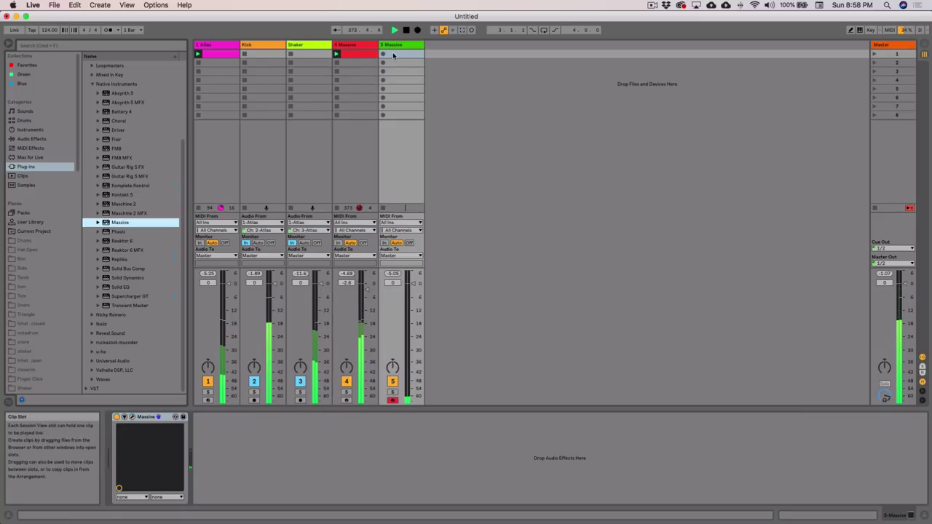
- Duplicate the first scene and record a bass clip into the 5 Massive track's slot in the duplicate
right_click(894, 54)
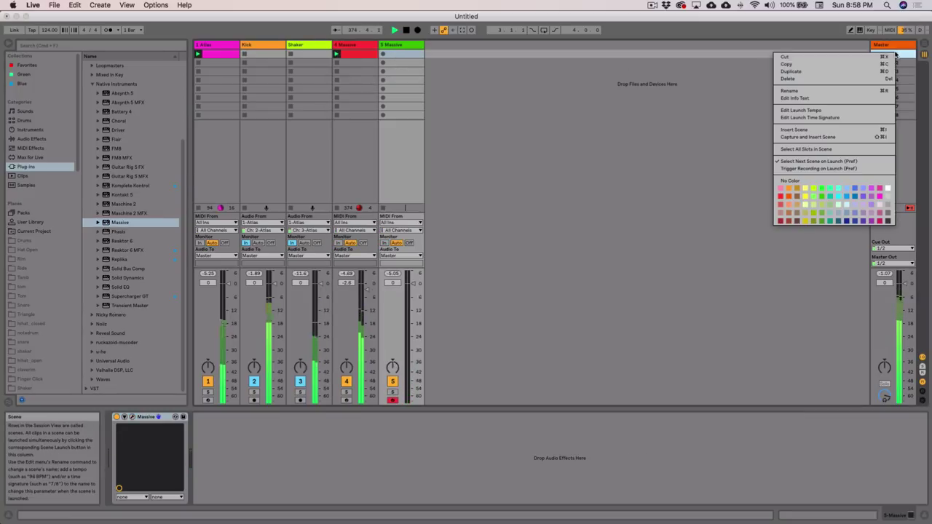
click(819, 72)
click(383, 64)
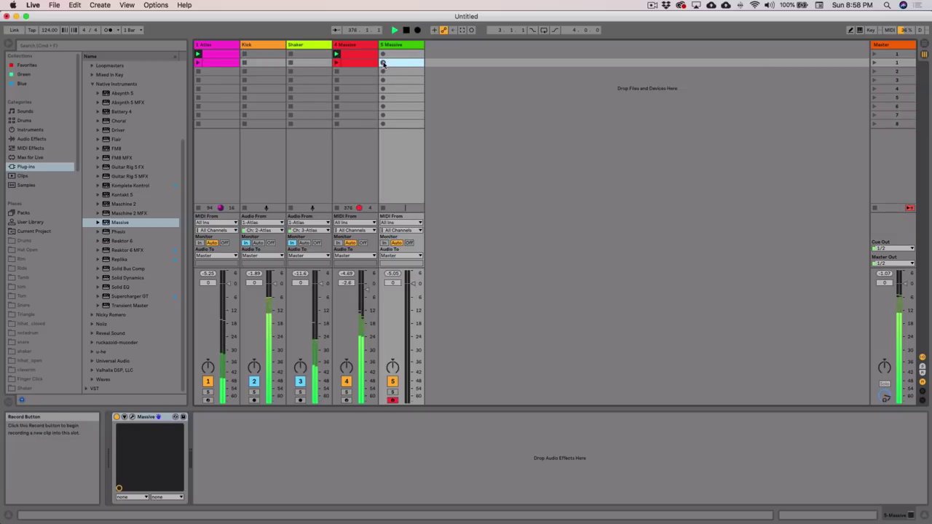
click(383, 64)
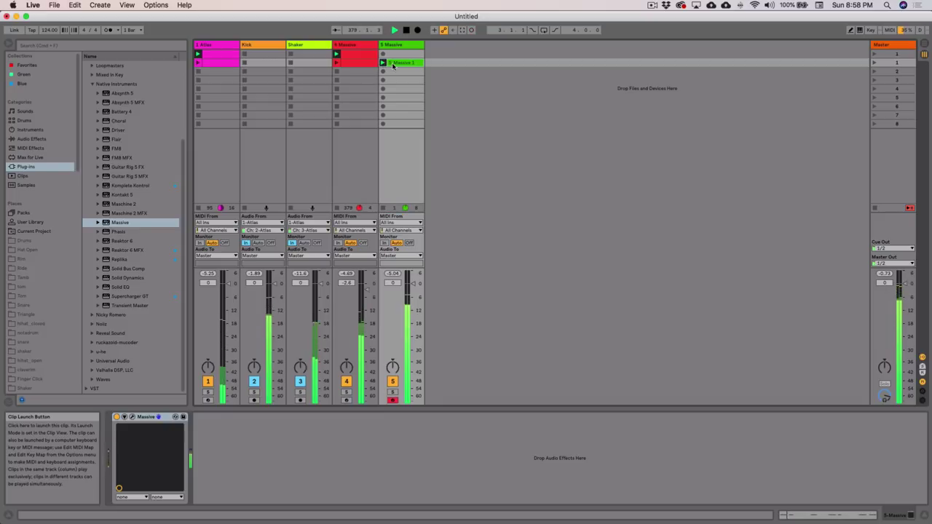
- Open the recorded bass clip's notes, select them all and quantize them to the grid
double_click(394, 64)
drag(597, 407, 611, 195)
click(616, 270)
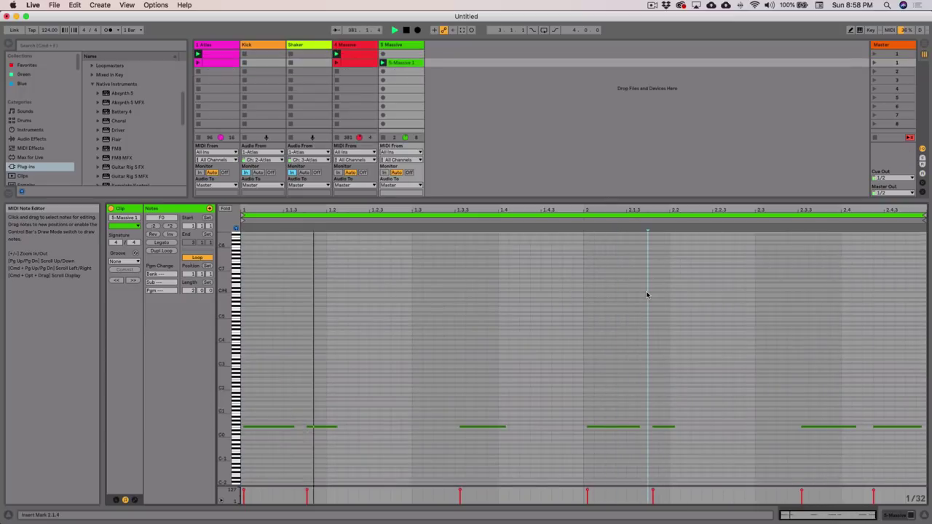
key(super+a)
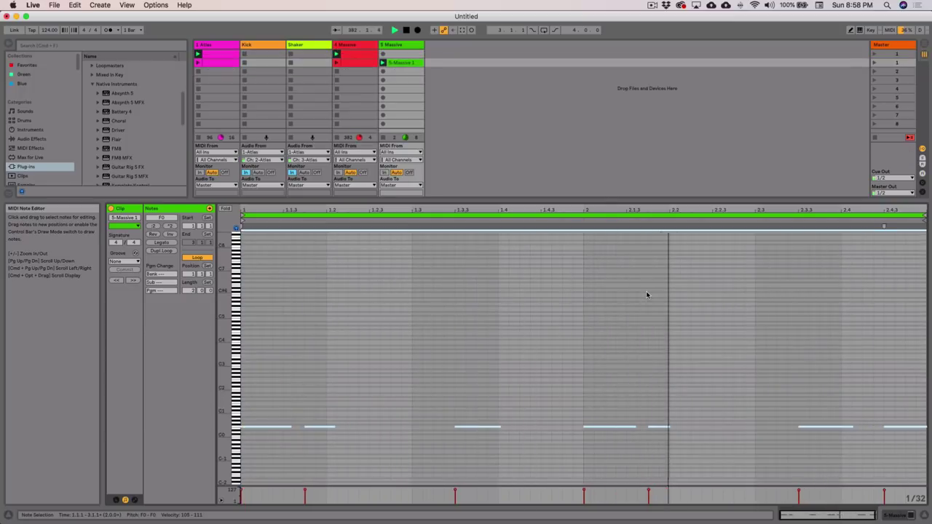
click(648, 295)
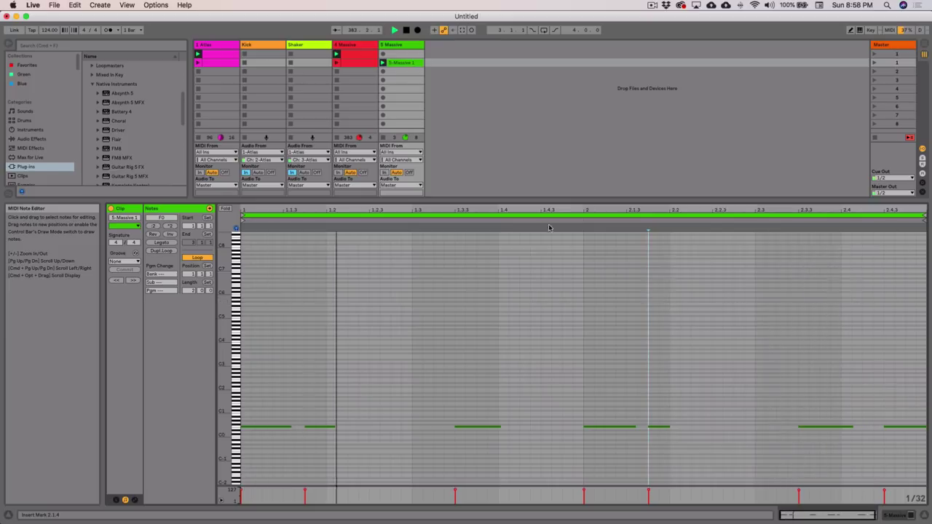
drag(539, 201, 539, 342)
- Copy the kick-sidechained Compressor from the 4 Massive track to the 5 Massive track and lower its threshold to about -16.4 dB
double_click(408, 47)
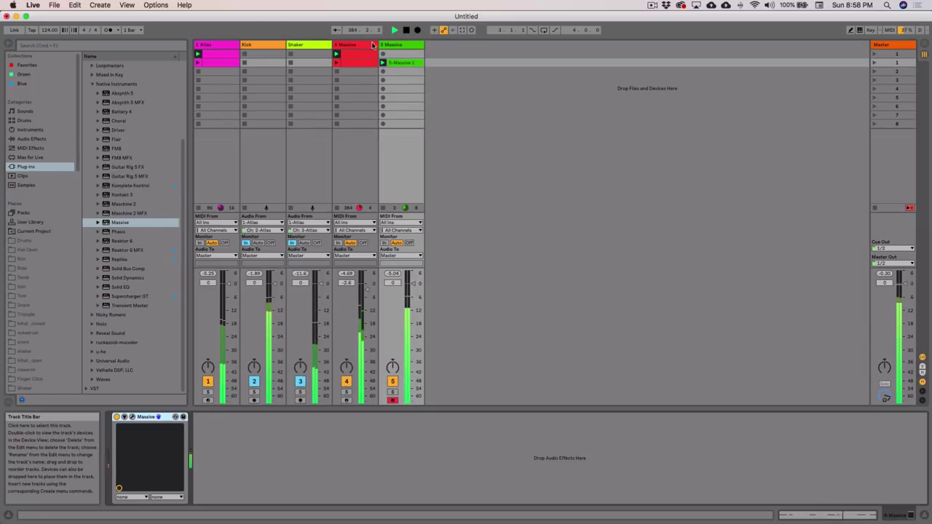
click(369, 45)
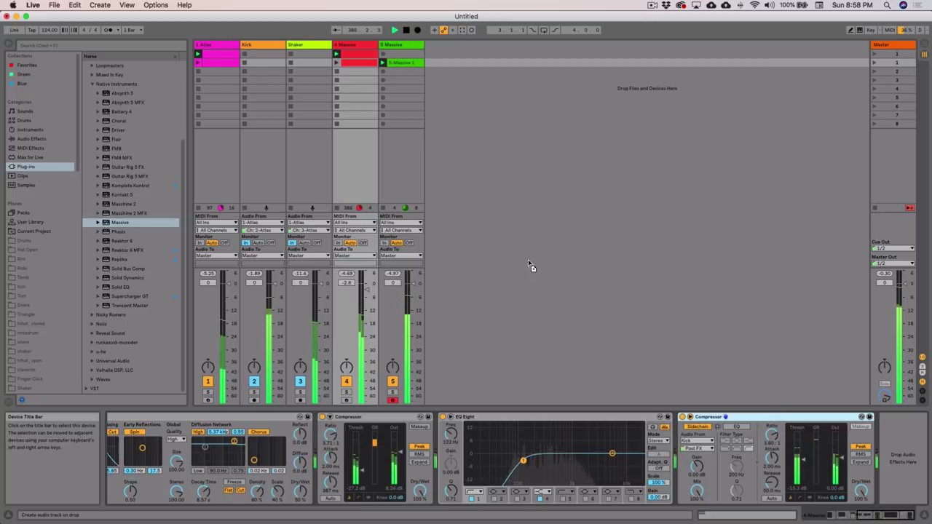
click(411, 164)
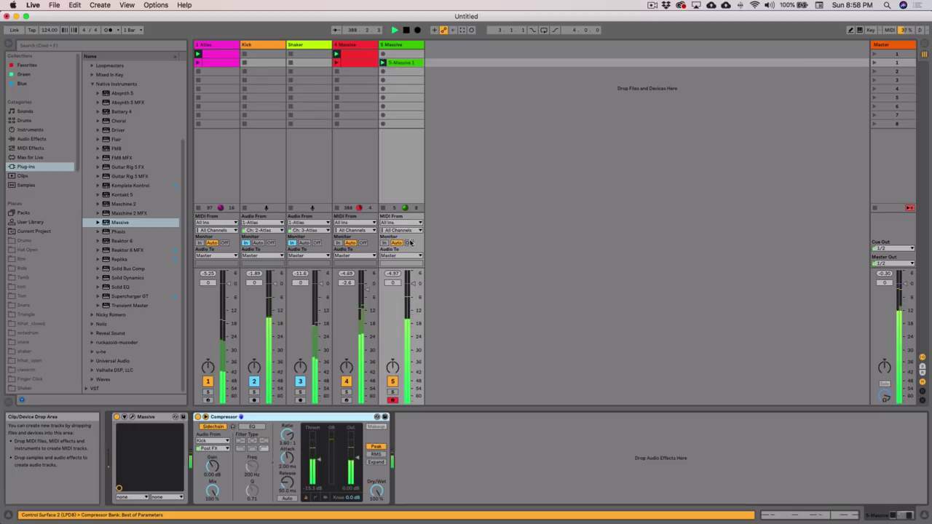
drag(317, 472, 318, 475)
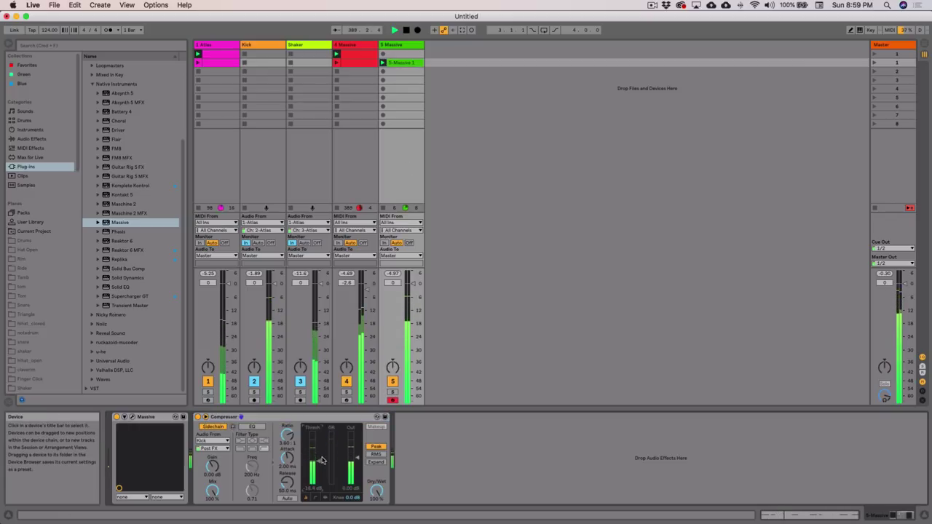
- Check the devices on the neighbouring tracks and set the 5 Massive track's volume to -1.5 dB
click(397, 45)
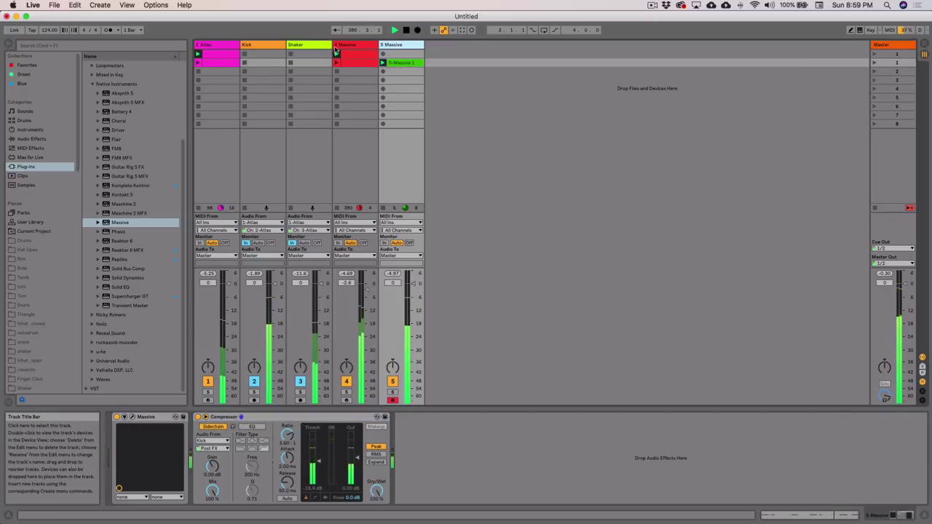
click(259, 46)
click(296, 45)
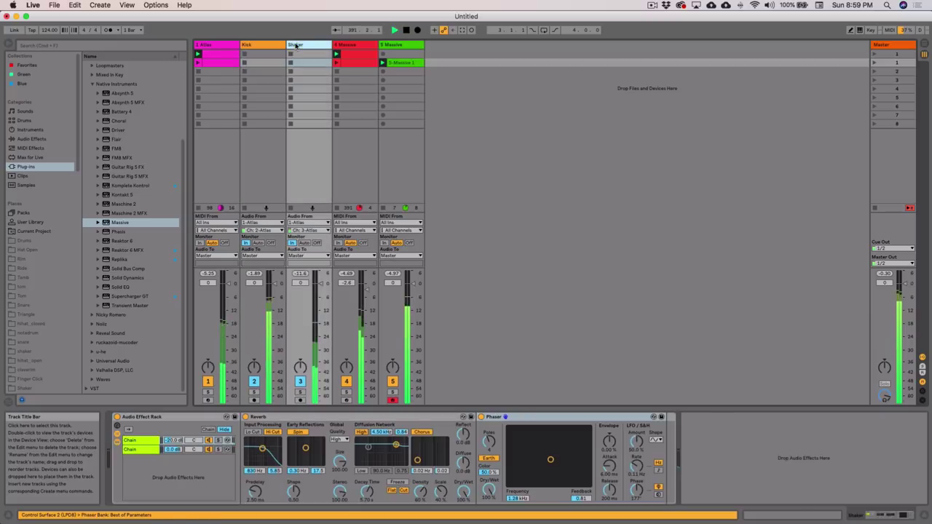
click(388, 46)
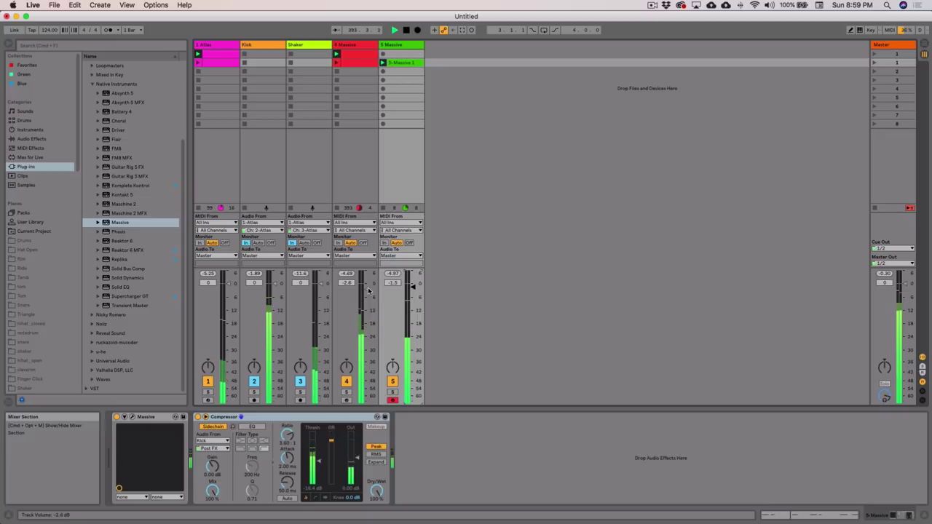
click(354, 45)
click(402, 46)
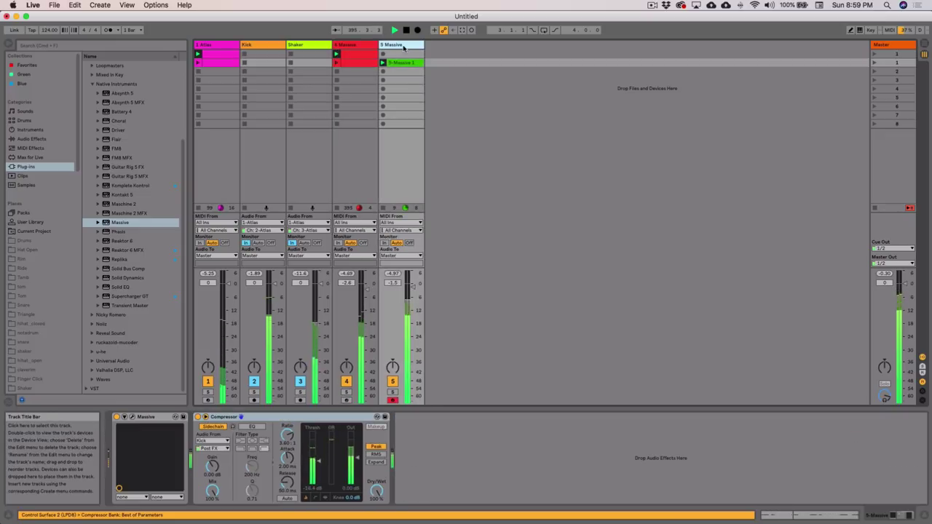
- Insert another MIDI track, and in Atlas place perc_woodyrim from the clave/rim region on the fourth pad of the bottom row
key(super+shift+t)
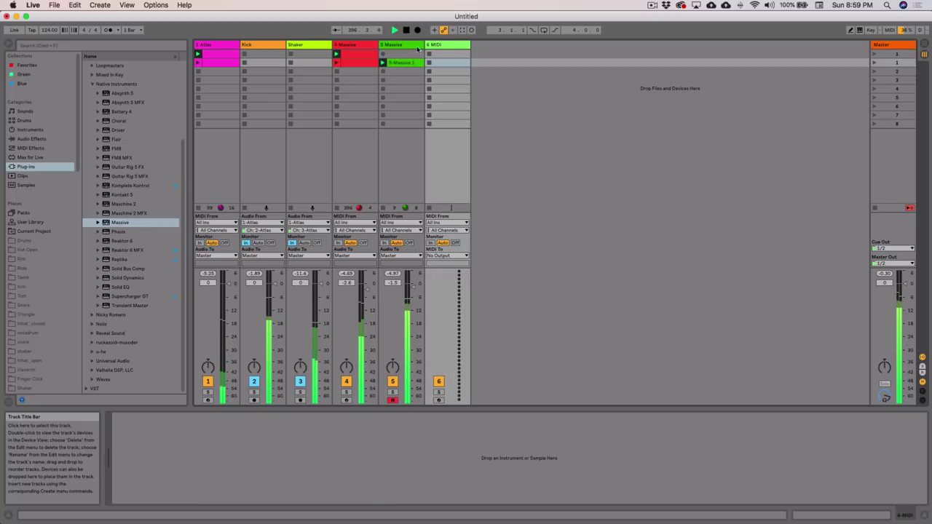
click(233, 45)
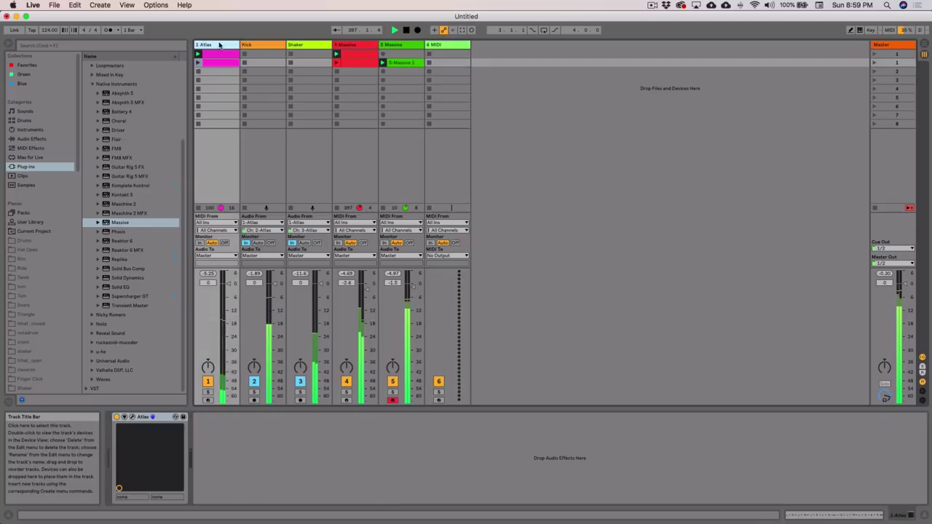
click(132, 418)
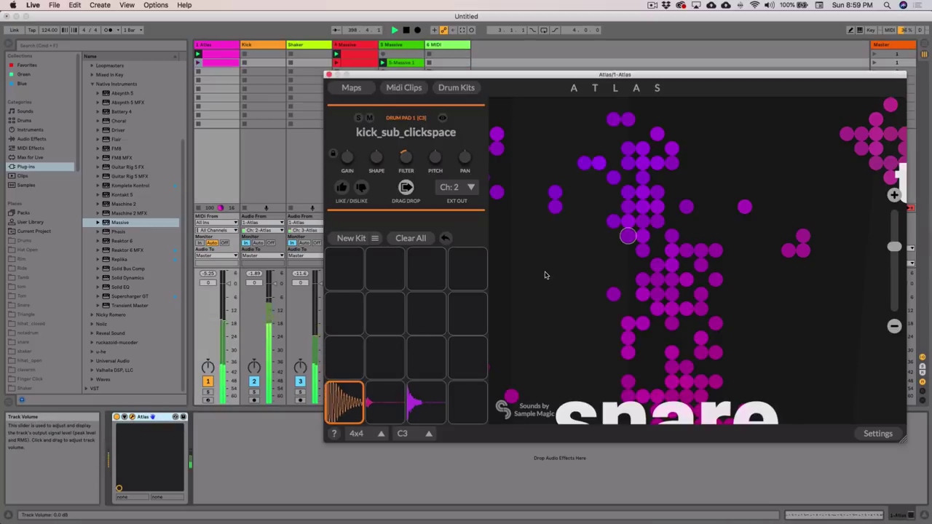
scroll(568, 327, up, 5)
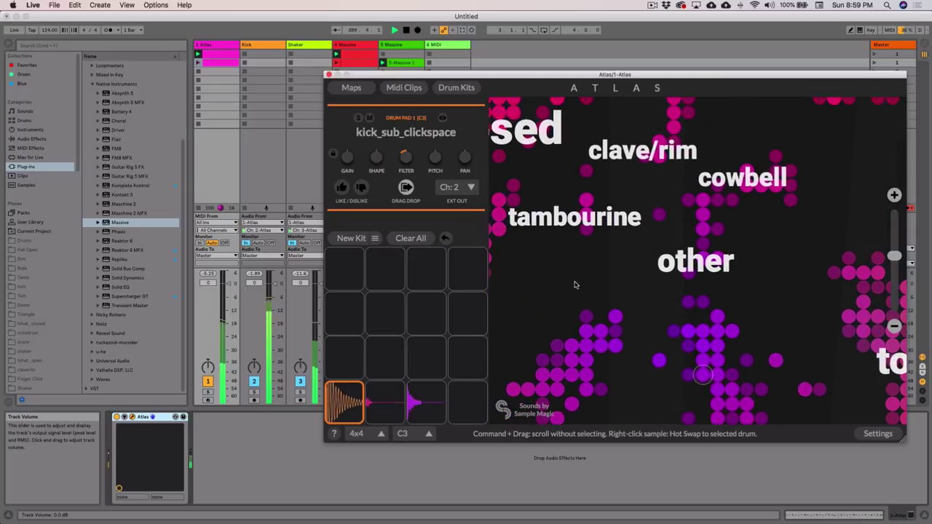
scroll(549, 339, right, 3)
scroll(624, 275, up, 3)
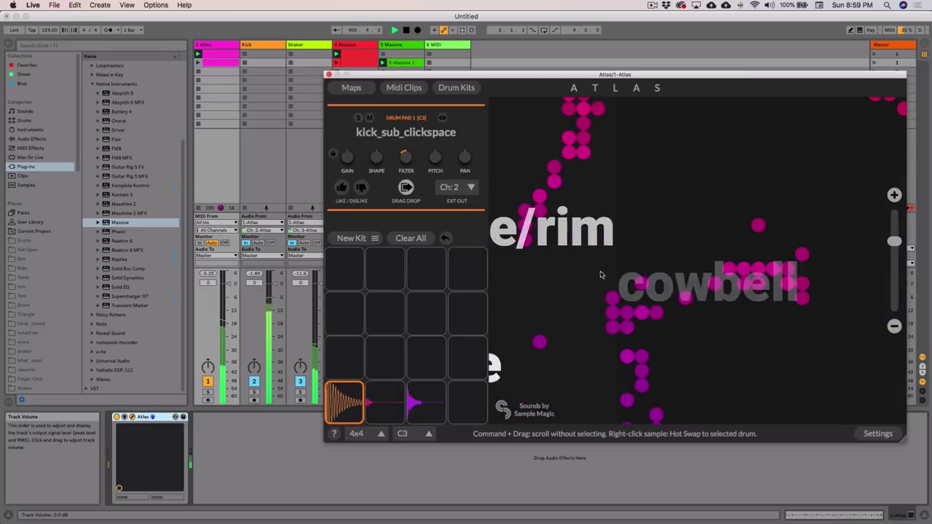
drag(600, 274, 670, 305)
drag(639, 249, 461, 405)
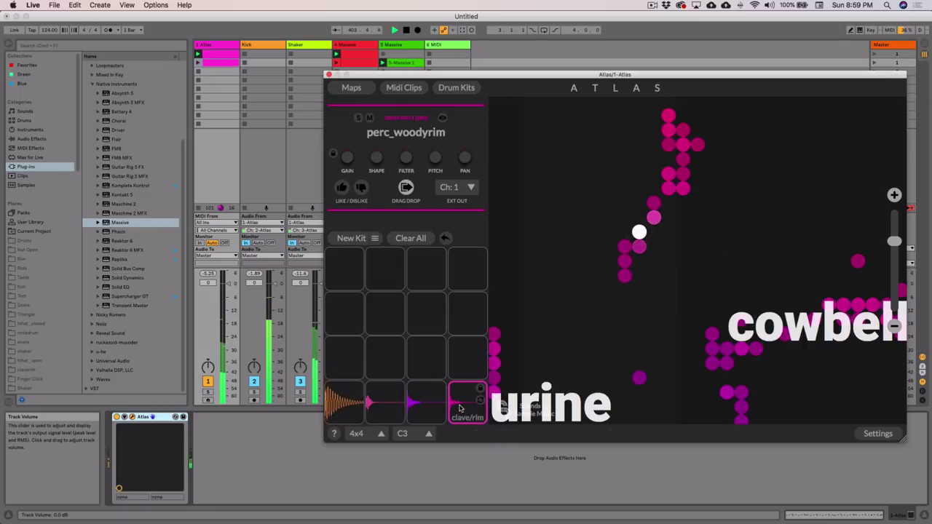
- Load the perc_woodyrim sample from Atlas onto the empty MIDI track as an instrument and close Atlas
drag(525, 75, 574, 128)
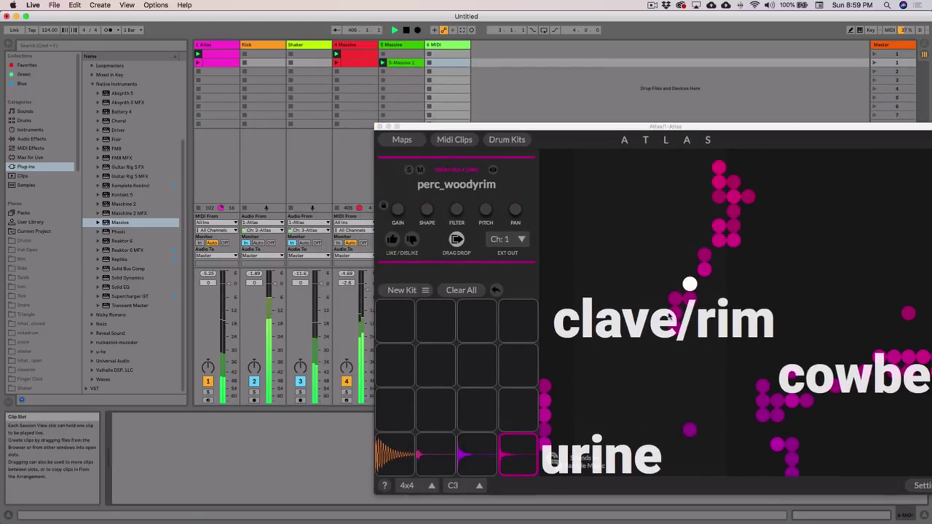
click(690, 284)
drag(691, 285, 214, 456)
click(379, 126)
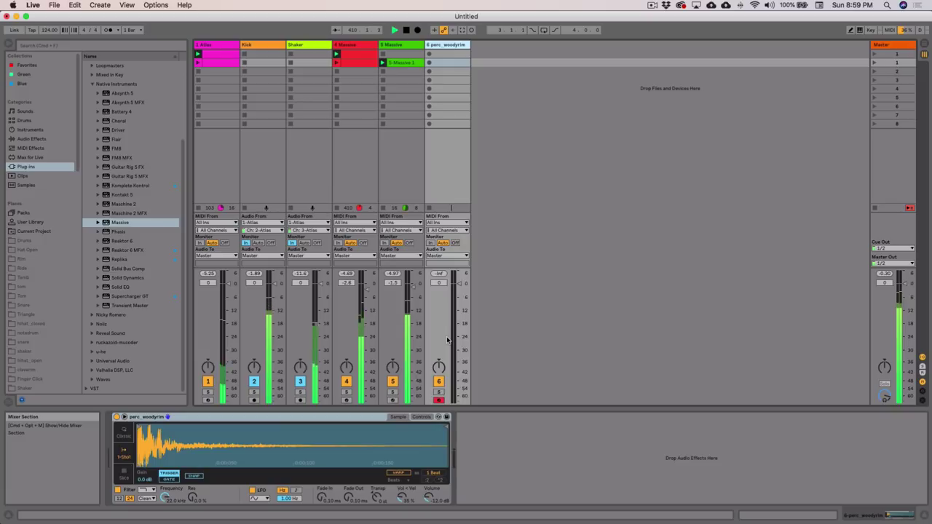
- Set the 6 perc_woodyrim track's volume to -1.5 dB and add a Reverb after its sampler
drag(459, 283, 459, 287)
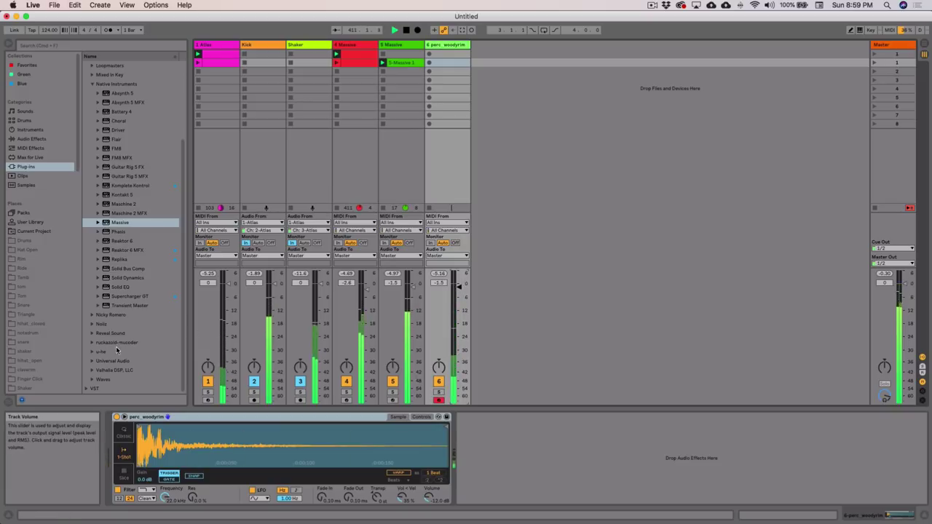
click(32, 139)
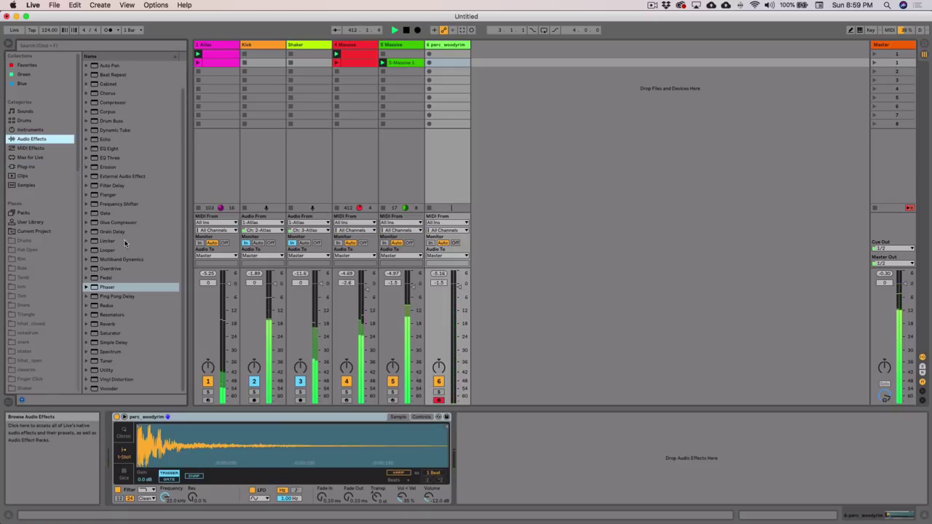
double_click(106, 324)
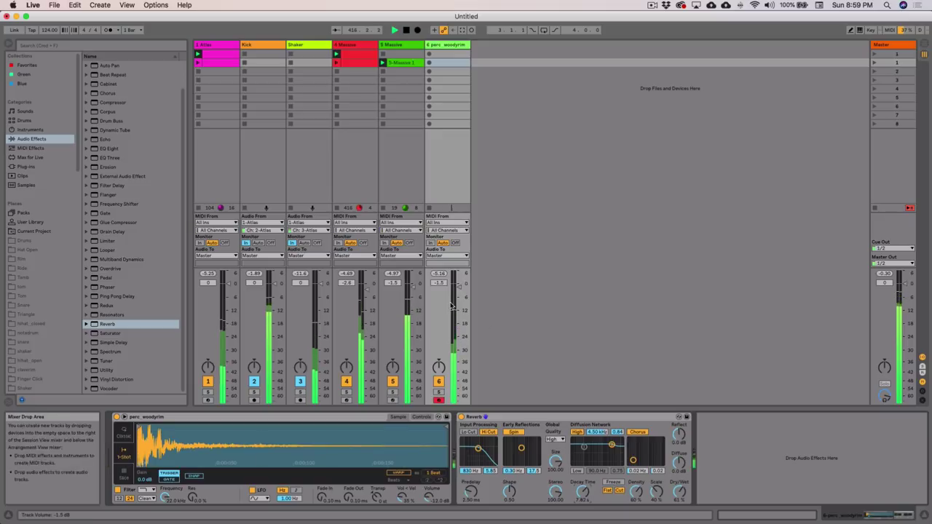
- Record a two-bar MIDI clip in the second slot of the 6 perc_woodyrim track and double its loop to four bars
click(431, 63)
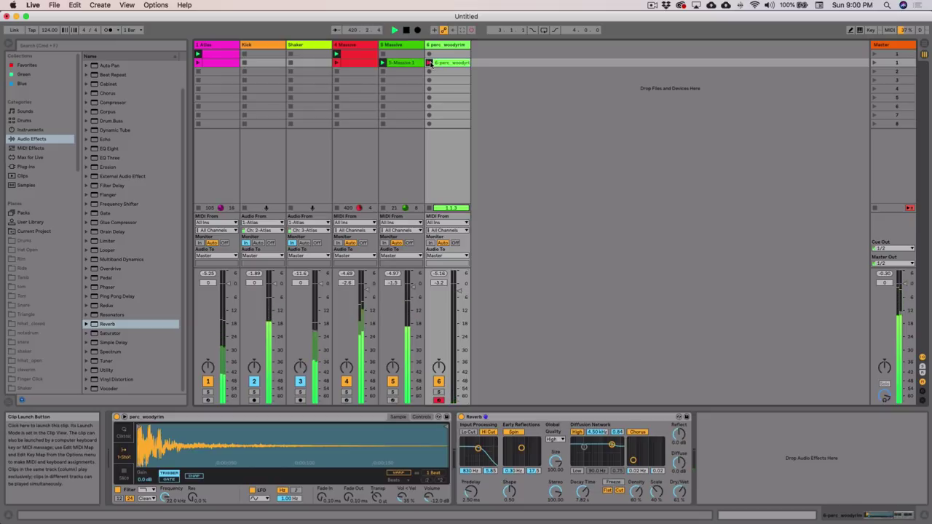
click(430, 64)
double_click(443, 63)
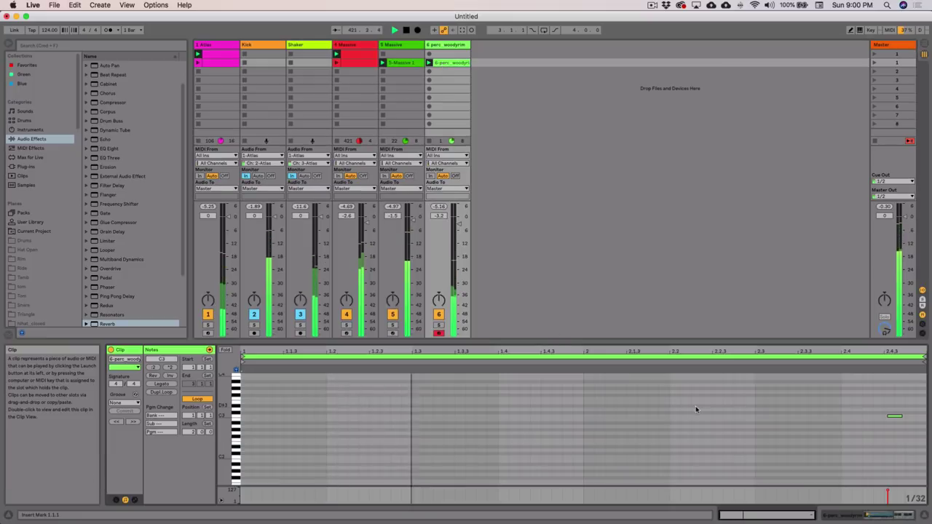
click(765, 412)
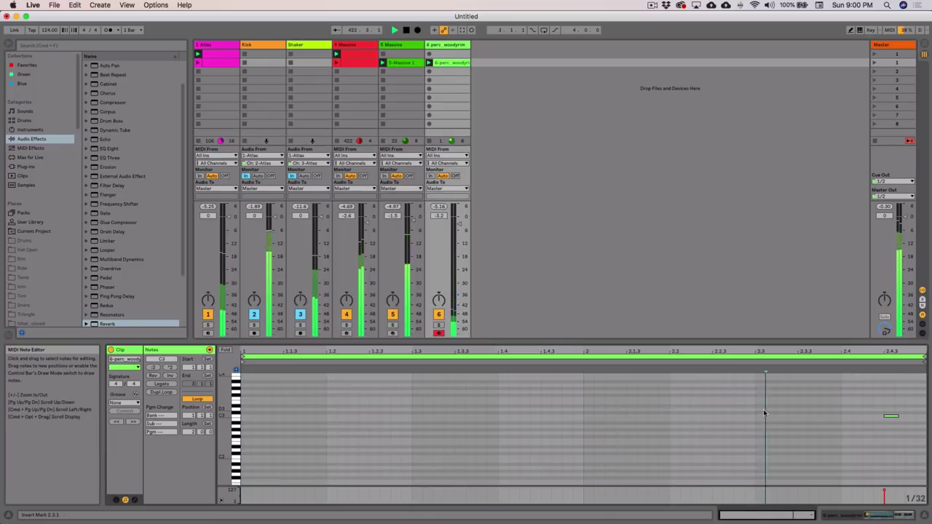
click(161, 393)
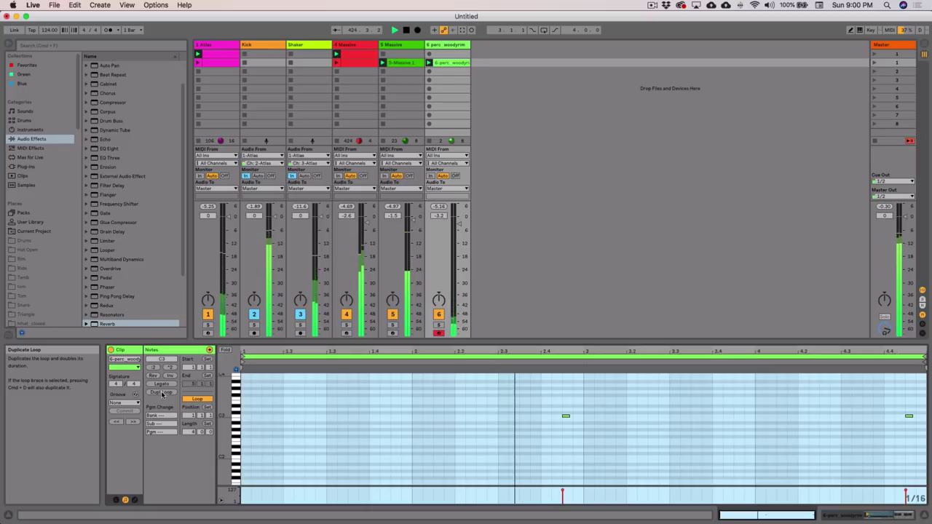
- Deactivate the C3 note at 2.4.3 in the woodyrim clip and set the track's volume to -3.0 dB
click(585, 418)
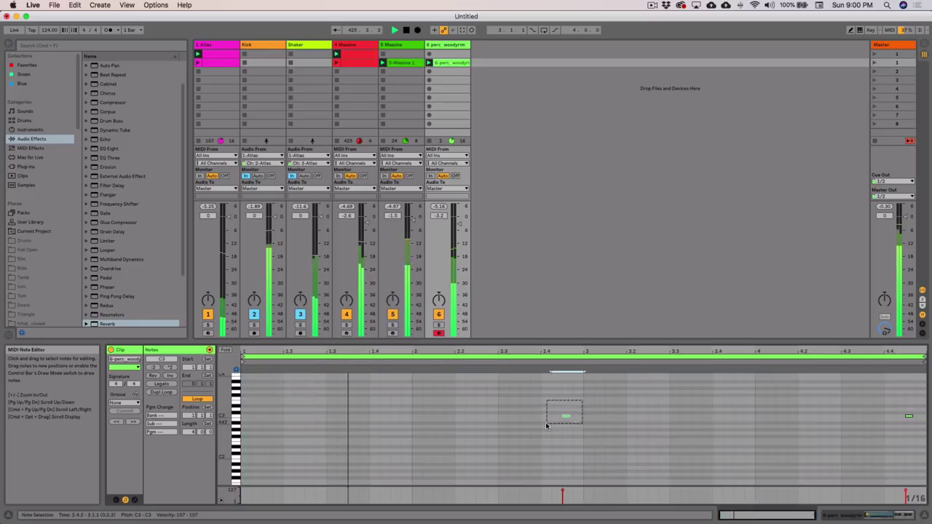
click(565, 415)
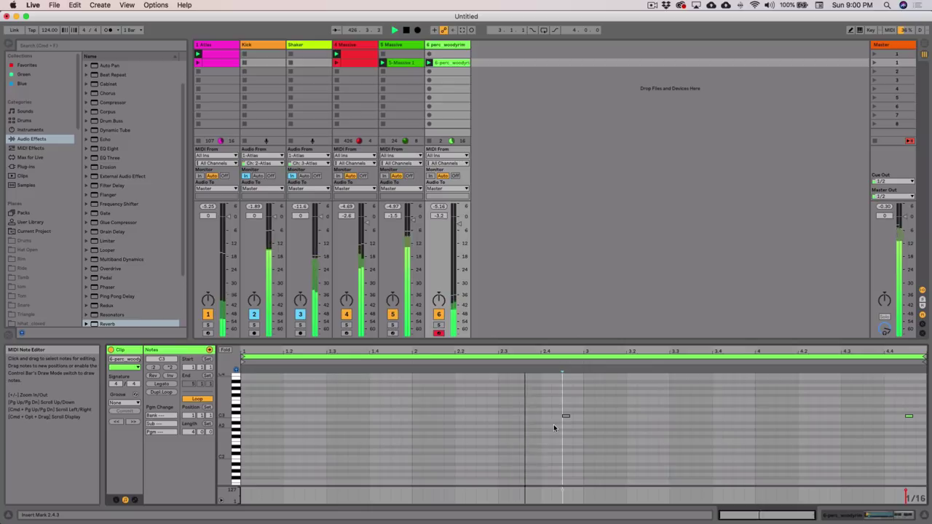
drag(459, 224, 460, 222)
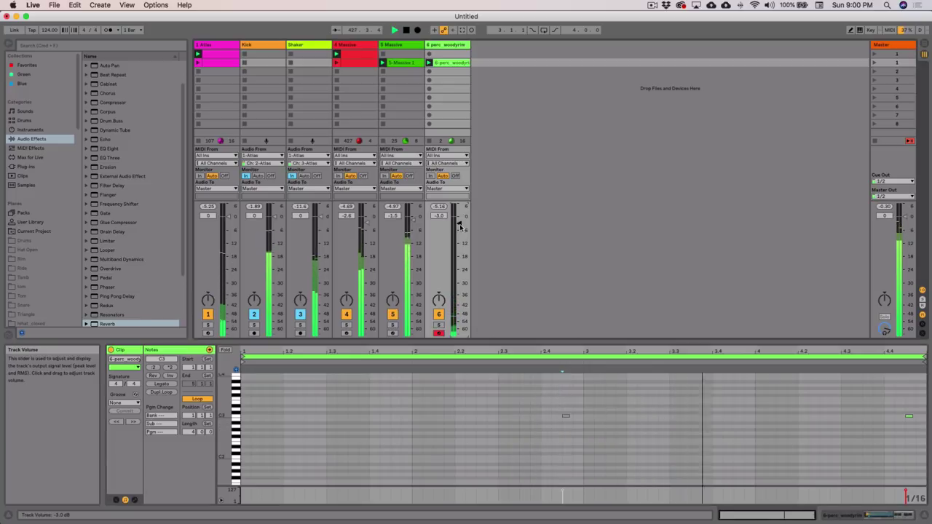